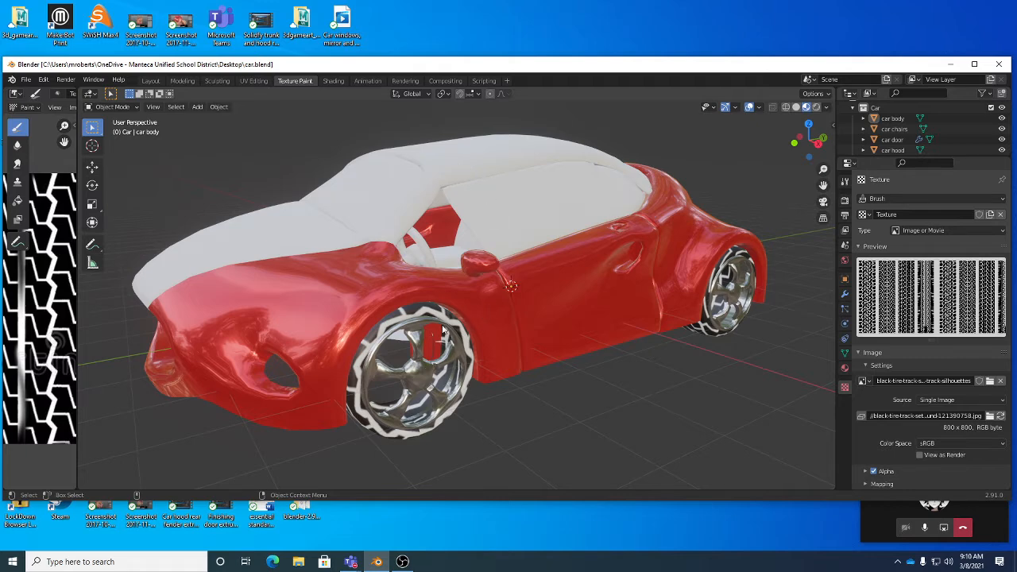
Step: Add an Image Texture to the Clearcoat input of the wheels' tires material
{"action": "left_click", "coordinate": [394, 316]}
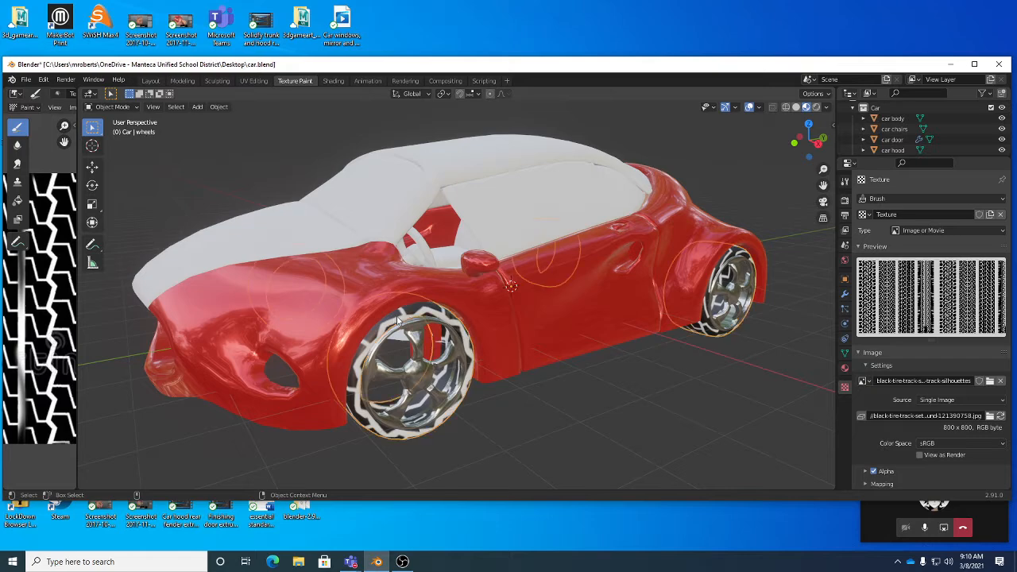
{"action": "middle_click_drag", "start_coordinate": [397, 318], "coordinate": [445, 295]}
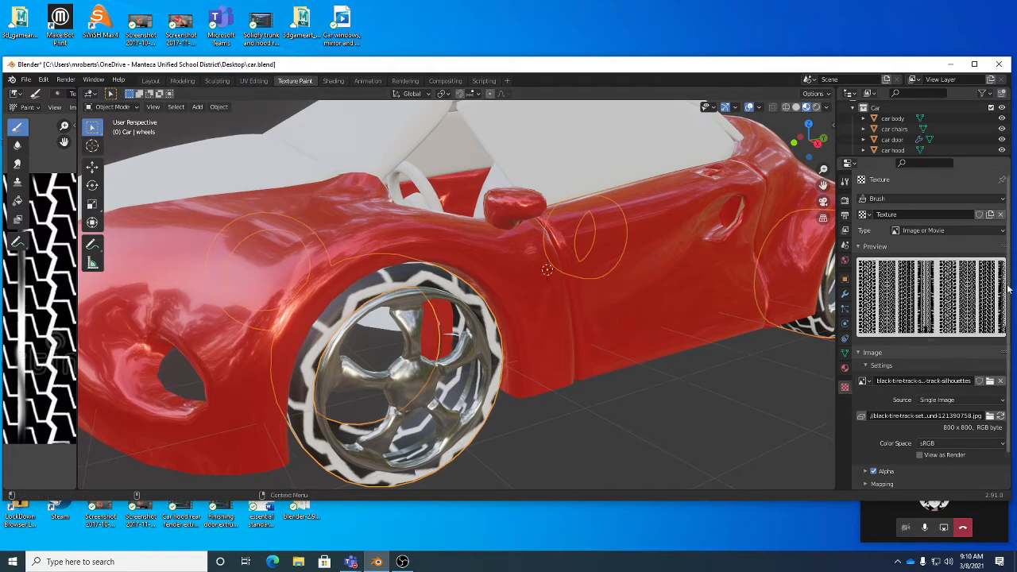
{"action": "scroll", "coordinate": [978, 294], "scroll_direction": "down", "scroll_amount": 2}
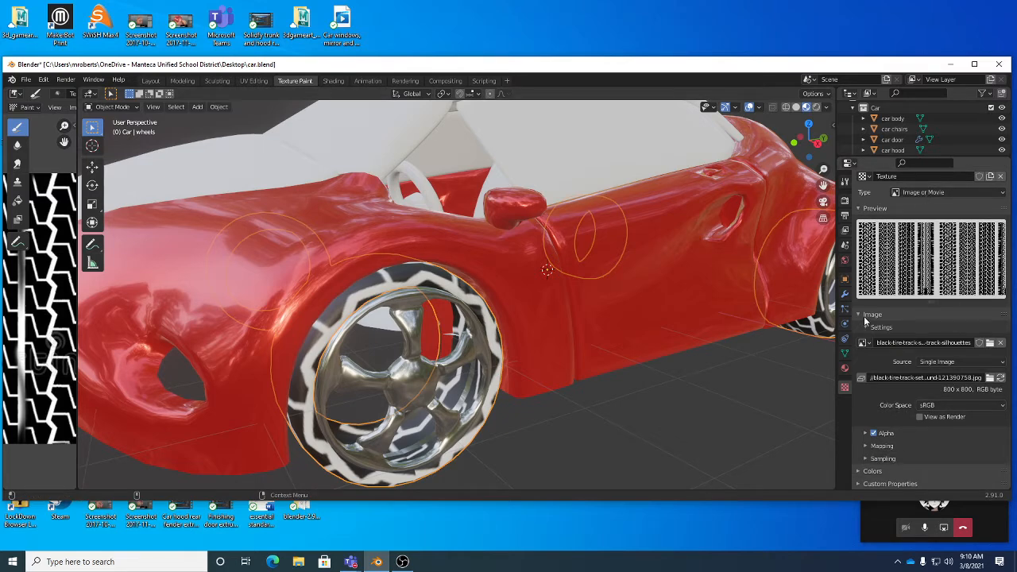
{"action": "left_click", "coordinate": [844, 368]}
{"action": "scroll", "coordinate": [945, 403], "scroll_direction": "down", "scroll_amount": 6}
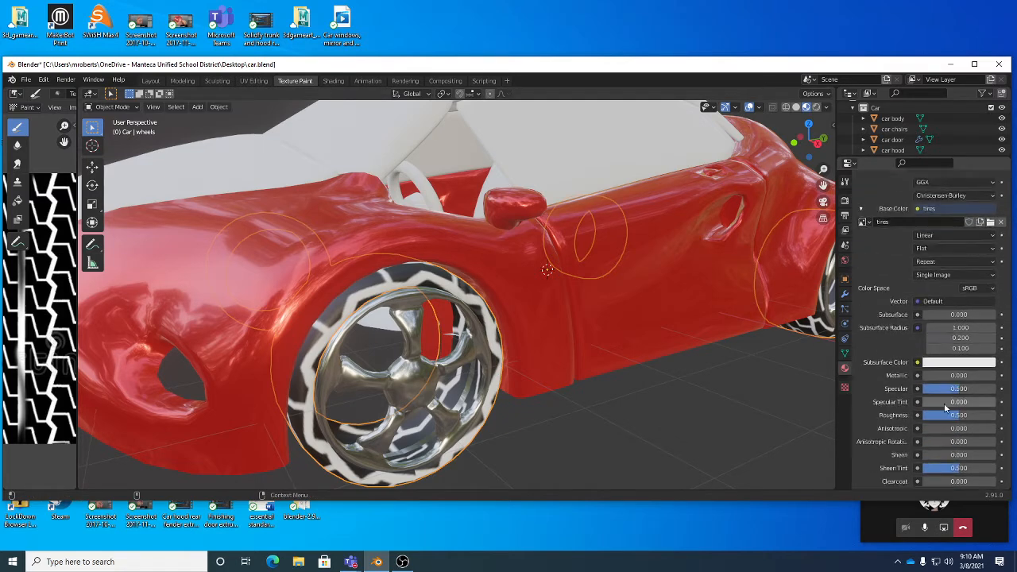
{"action": "scroll", "coordinate": [945, 403], "scroll_direction": "down", "scroll_amount": 2}
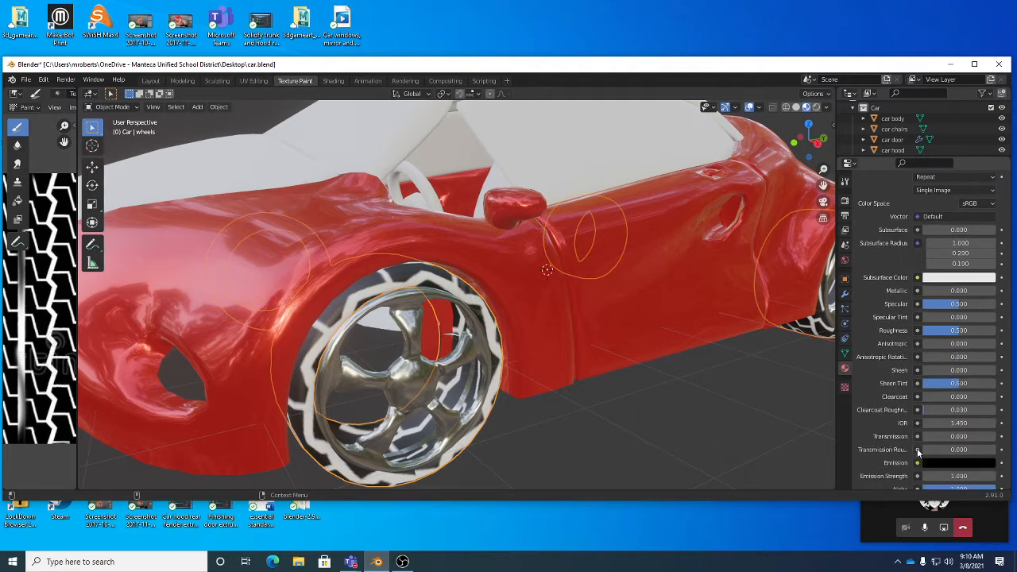
{"action": "left_click", "coordinate": [918, 398]}
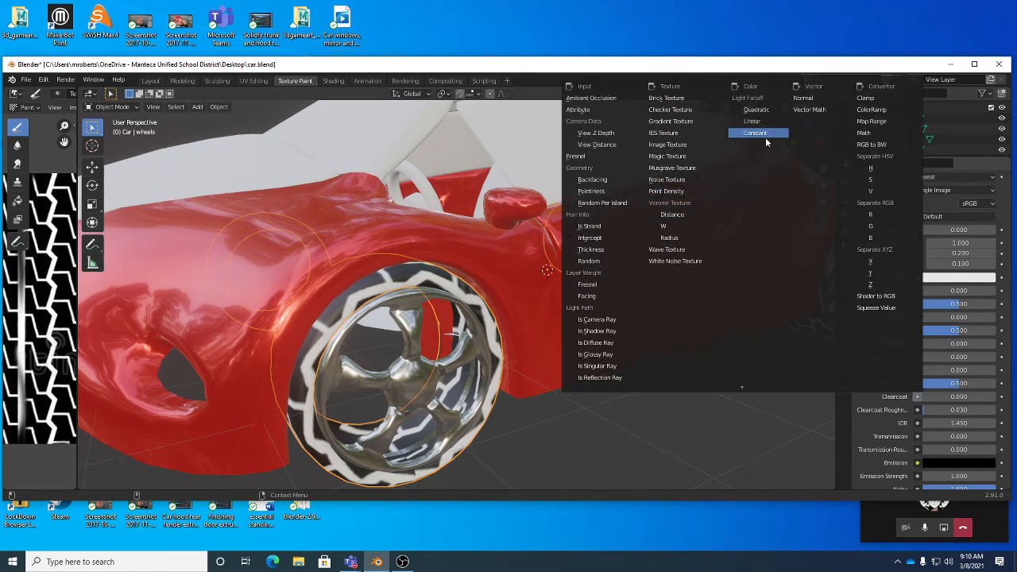
{"action": "left_click", "coordinate": [677, 145]}
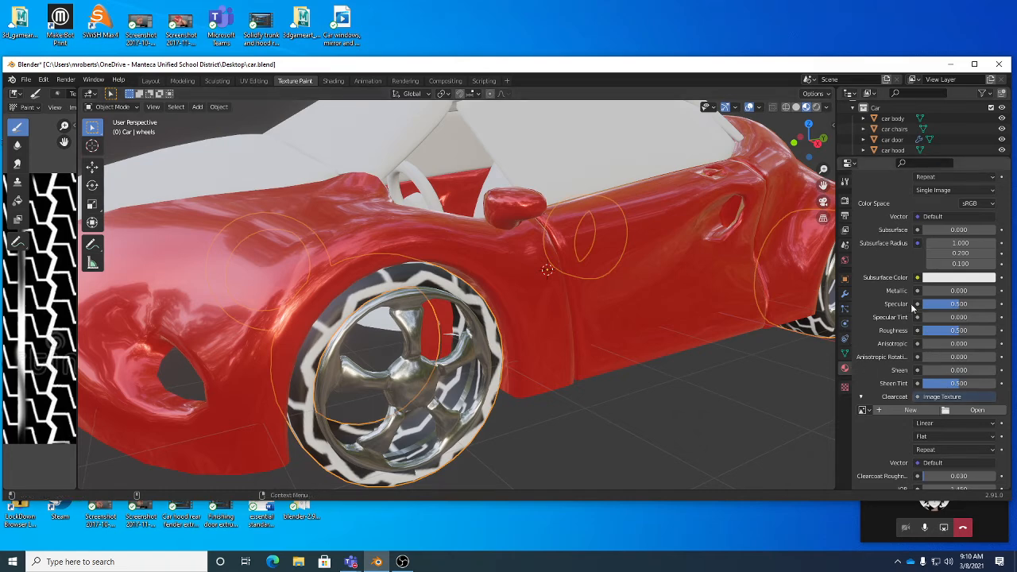
Step: In the Shading workspace, delete the empty Image Texture node linked to Clearcoat in the tires material
{"action": "left_click", "coordinate": [338, 81]}
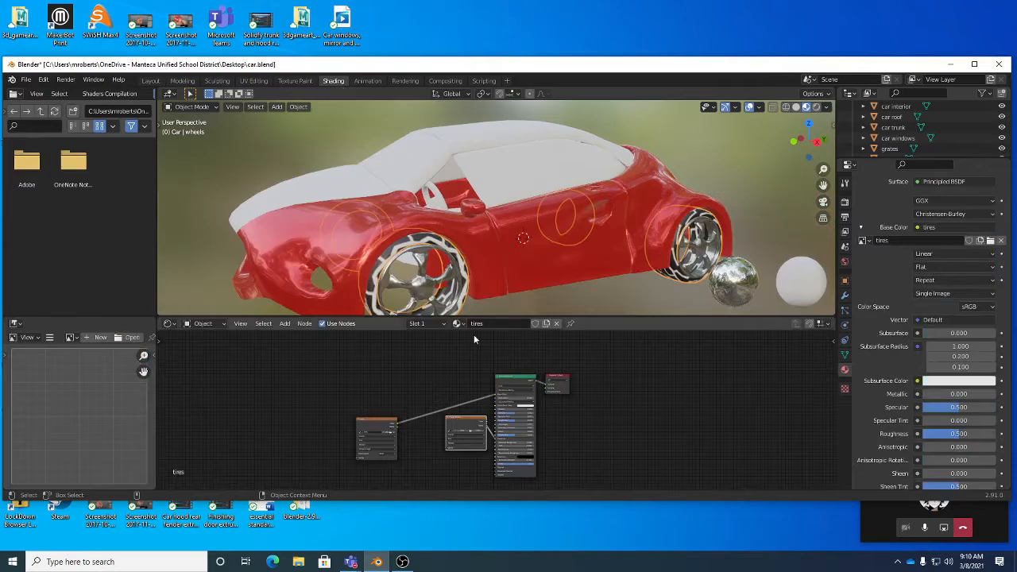
{"action": "scroll", "coordinate": [616, 418], "scroll_direction": "up", "scroll_amount": 2}
{"action": "scroll", "coordinate": [617, 417], "scroll_direction": "up", "scroll_amount": 4}
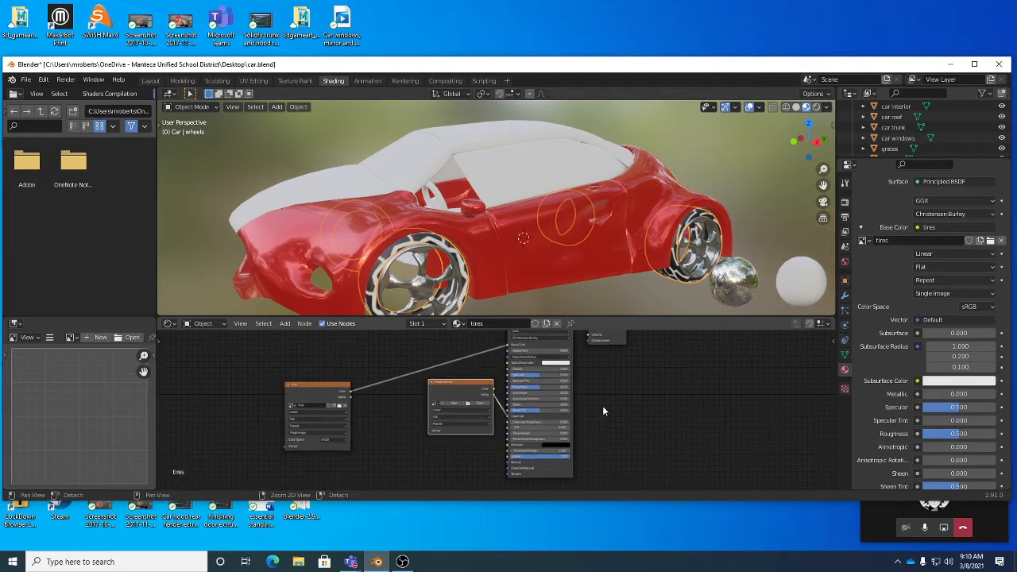
{"action": "left_click_drag", "start_coordinate": [418, 367], "coordinate": [374, 391]}
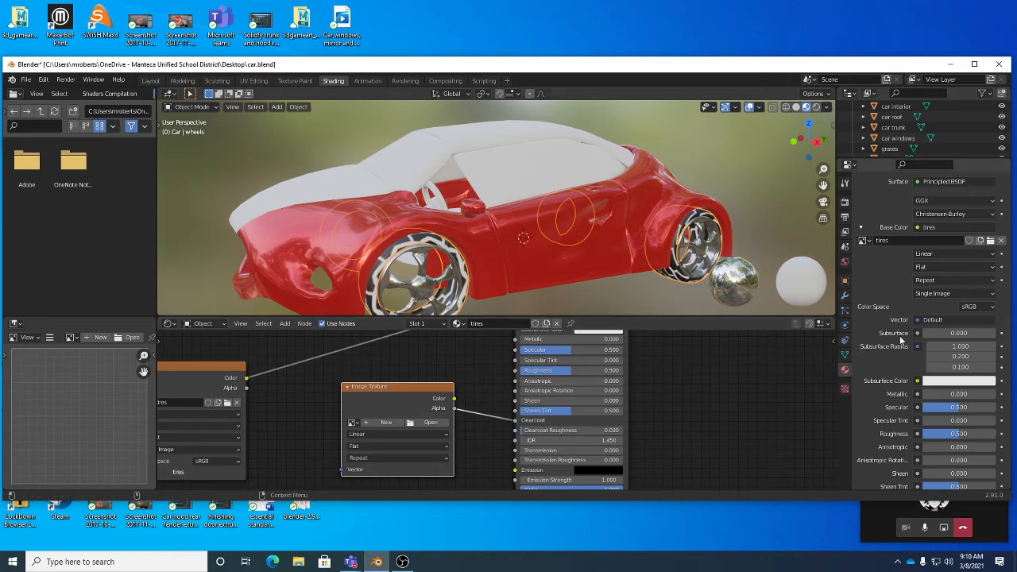
{"action": "left_click", "coordinate": [386, 424]}
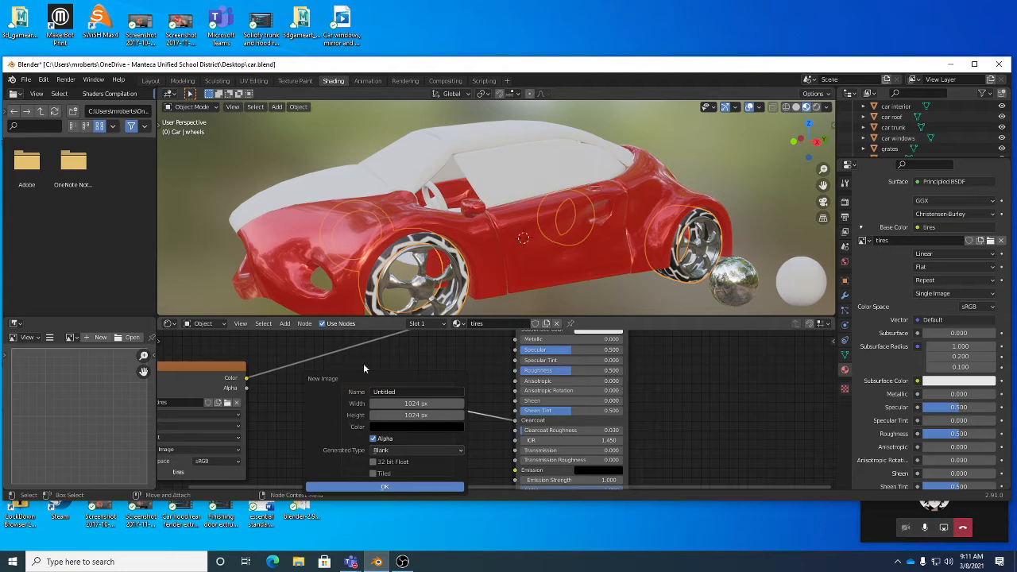
{"action": "left_click", "coordinate": [401, 360]}
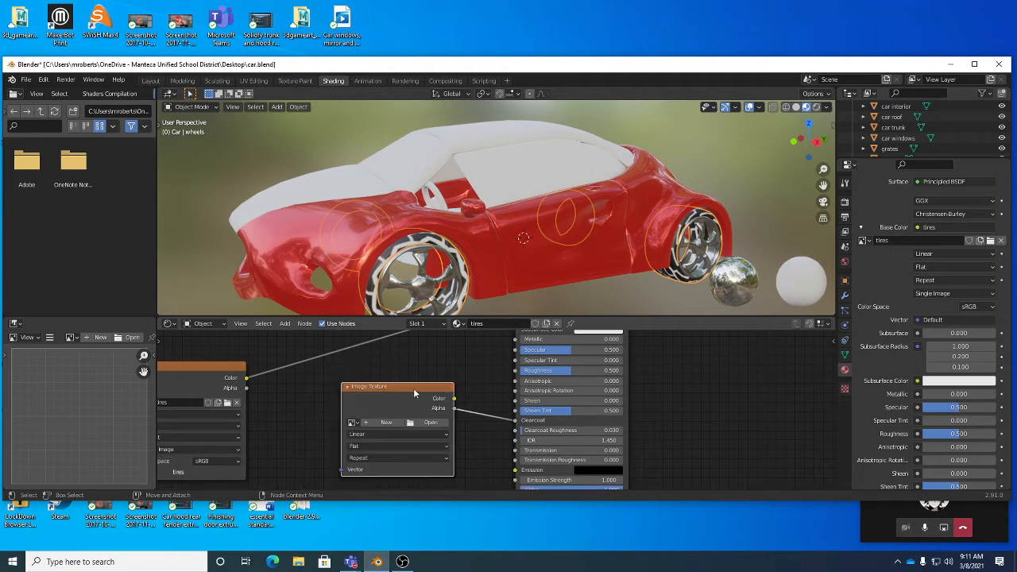
{"action": "key", "text": "Delete"}
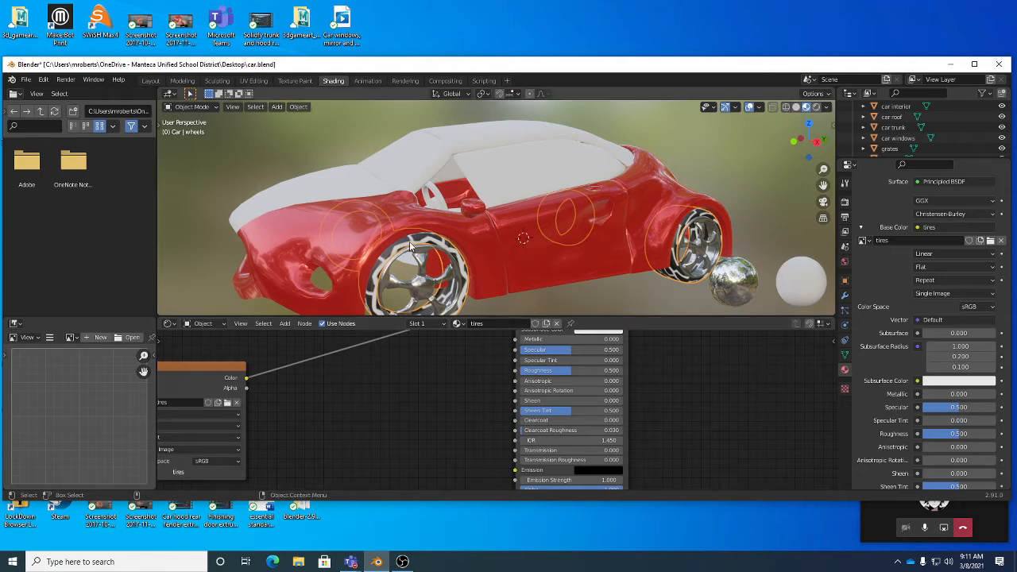
Step: Check the wheels in the Texture Paint workspace and return to the tires node graph in the Shading workspace
{"action": "middle_click_drag", "start_coordinate": [437, 410], "coordinate": [479, 416]}
{"action": "scroll", "coordinate": [487, 411], "scroll_direction": "down", "scroll_amount": 5}
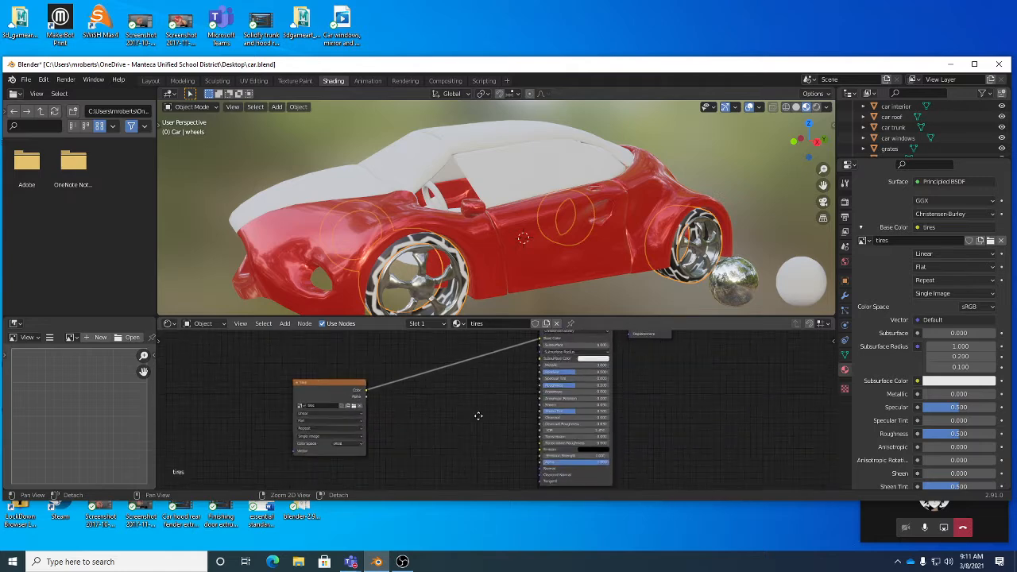
{"action": "left_click", "coordinate": [296, 80]}
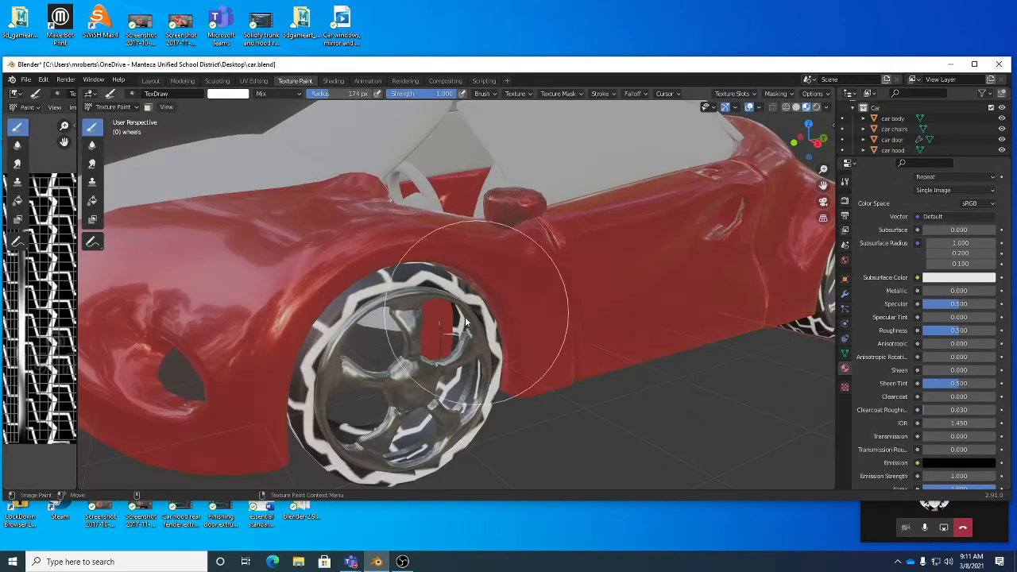
{"action": "left_click", "coordinate": [334, 81]}
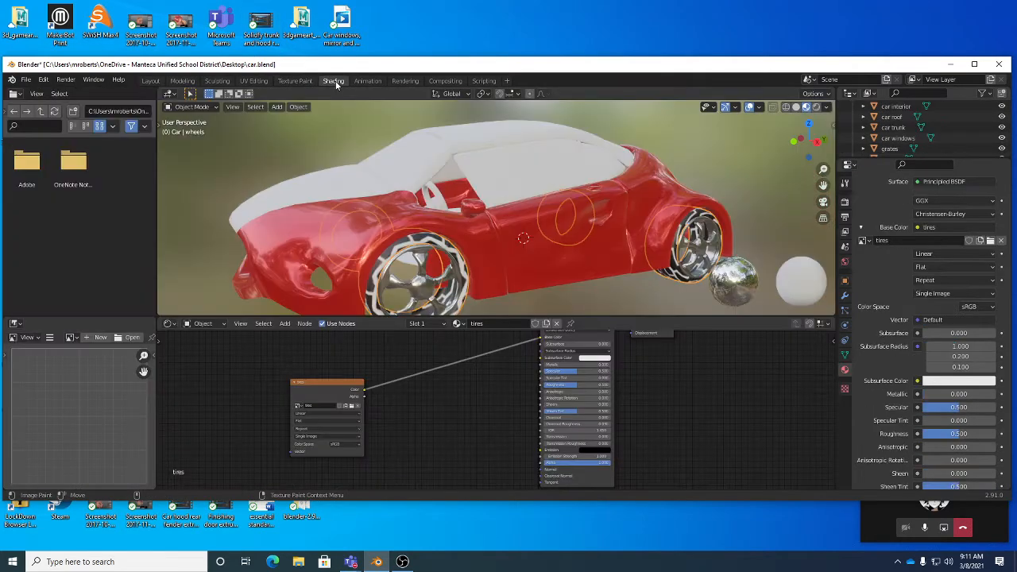
{"action": "middle_click_drag", "start_coordinate": [648, 406], "coordinate": [633, 427]}
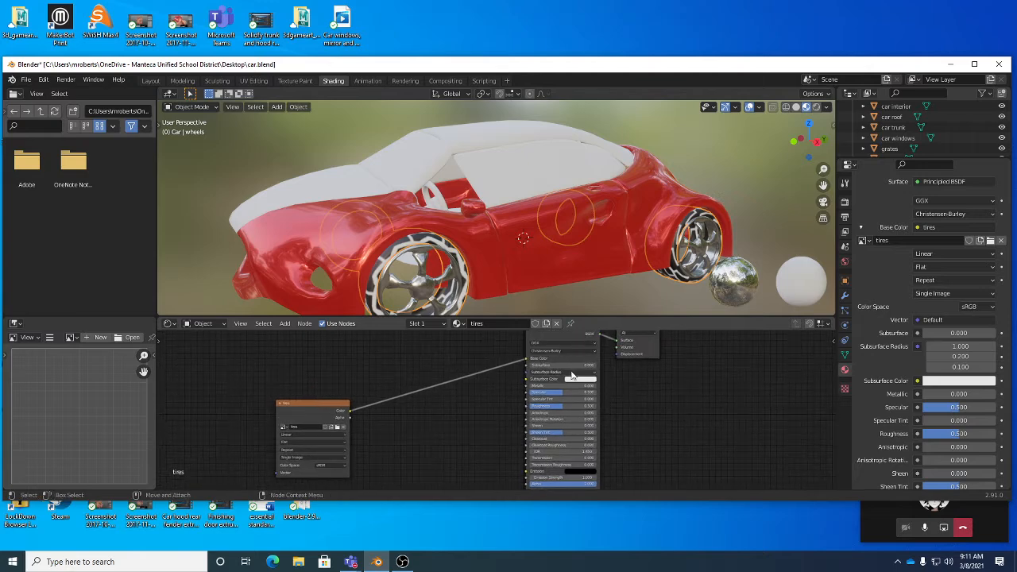
Step: Select the car's body and other parts one after another to compare their materials and node graphs
{"action": "left_click", "coordinate": [483, 250]}
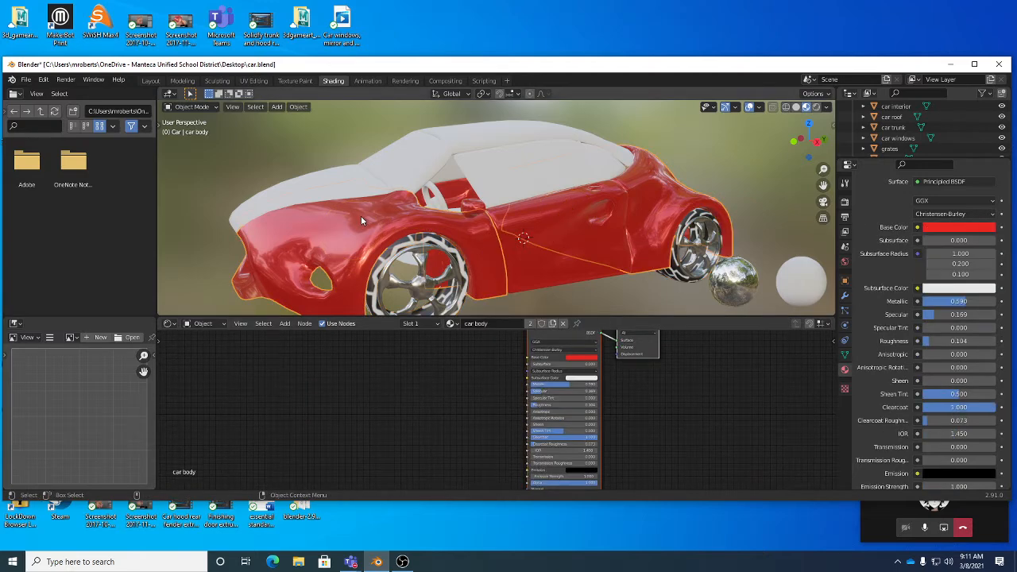
{"action": "left_click", "coordinate": [432, 244]}
{"action": "left_click", "coordinate": [465, 237]}
{"action": "left_click", "coordinate": [405, 252]}
{"action": "left_click", "coordinate": [290, 221]}
{"action": "left_click", "coordinate": [461, 235]}
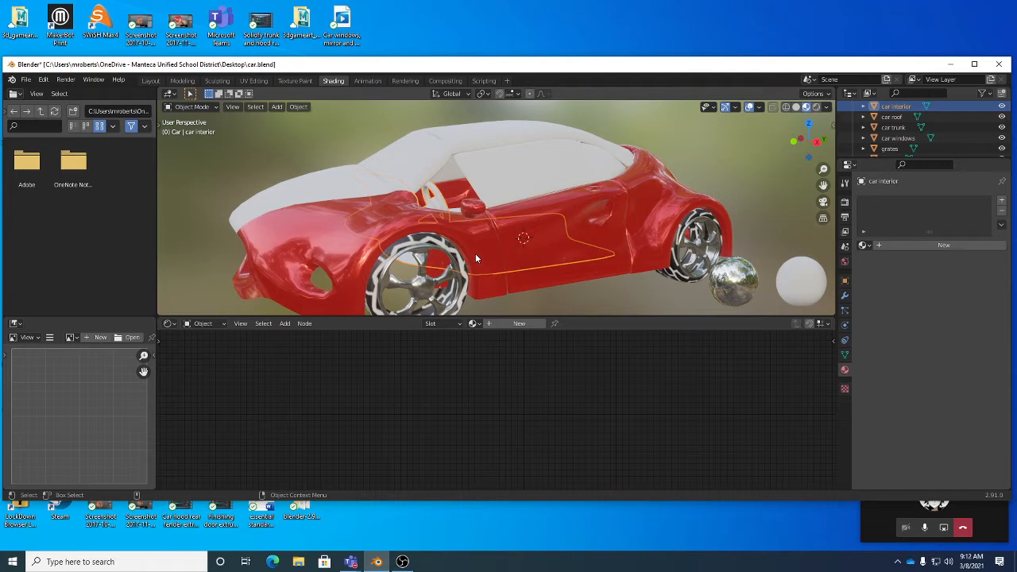
Step: Try the existing tires material on the car hood and replace it with the existing rims material
{"action": "left_click", "coordinate": [376, 162]}
{"action": "left_click", "coordinate": [344, 186]}
{"action": "left_click", "coordinate": [457, 324]}
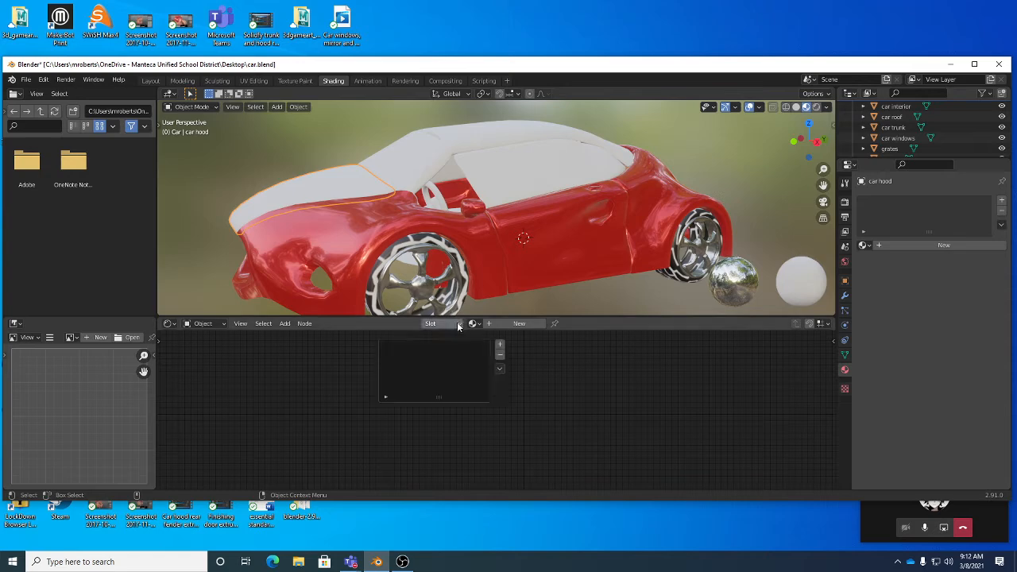
{"action": "left_click", "coordinate": [474, 324]}
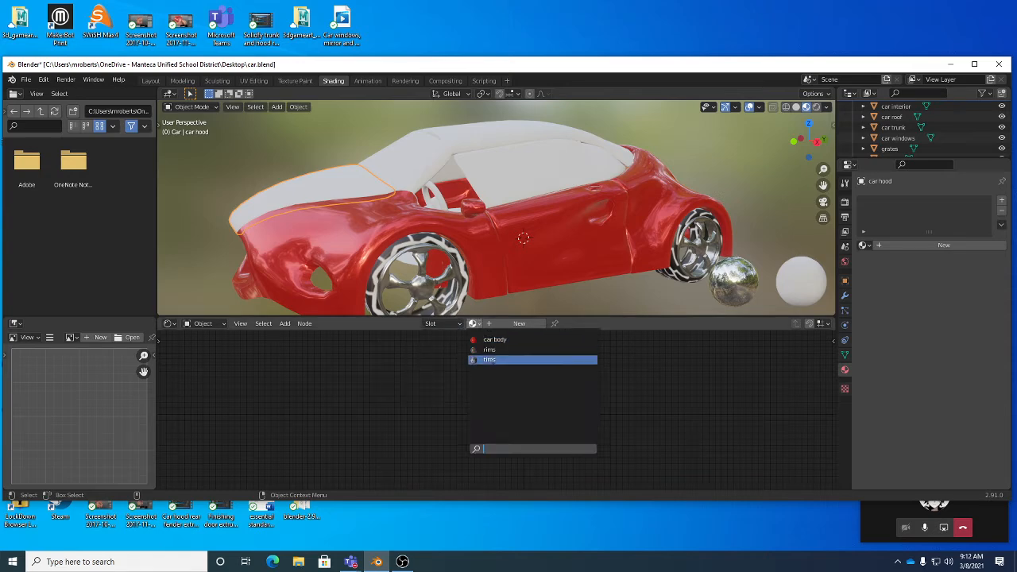
{"action": "left_click", "coordinate": [490, 360]}
{"action": "left_click", "coordinate": [451, 324]}
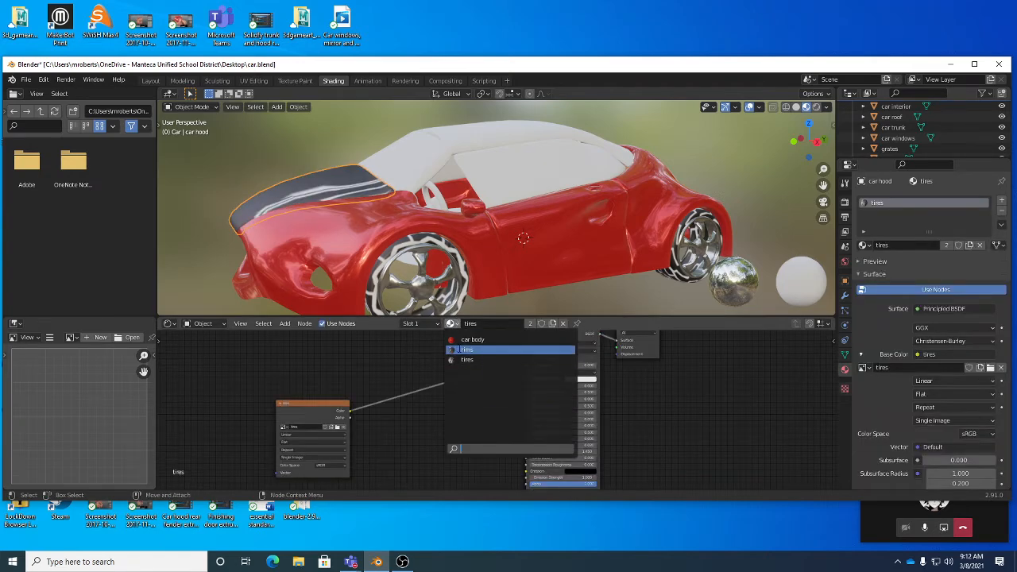
{"action": "left_click", "coordinate": [465, 350]}
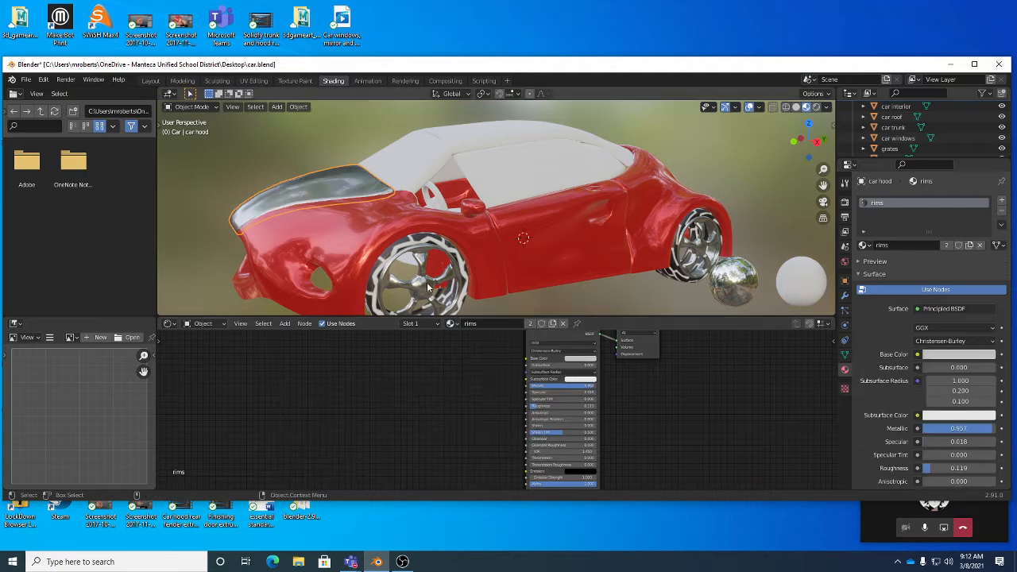
{"action": "mouse_move", "coordinate": [371, 221]}
{"action": "middle_mouse_down"}
{"action": "mouse_move", "coordinate": [390, 209]}
{"action": "mouse_move", "coordinate": [359, 206]}
{"action": "middle_mouse_up"}
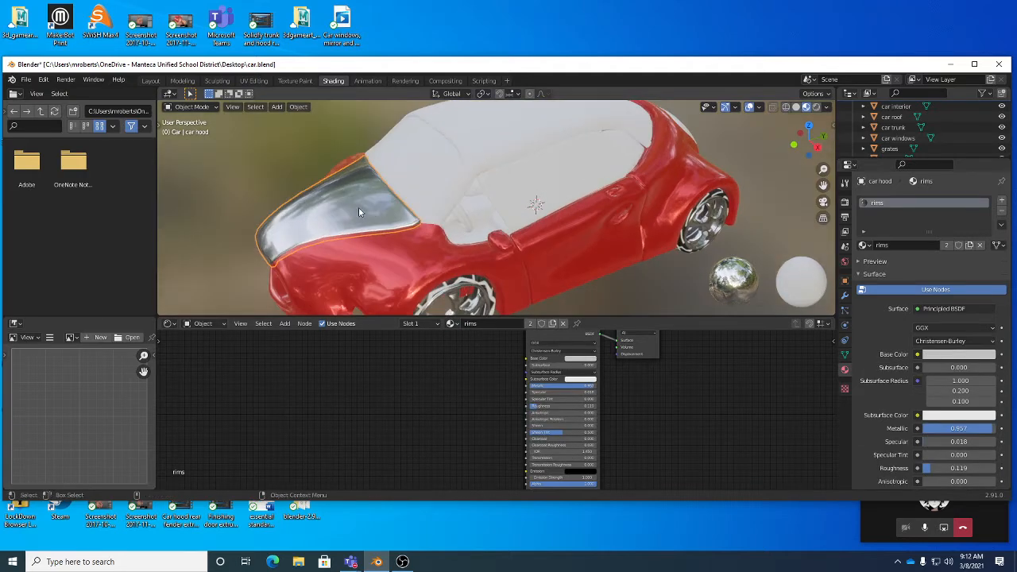
{"action": "left_click", "coordinate": [450, 323]}
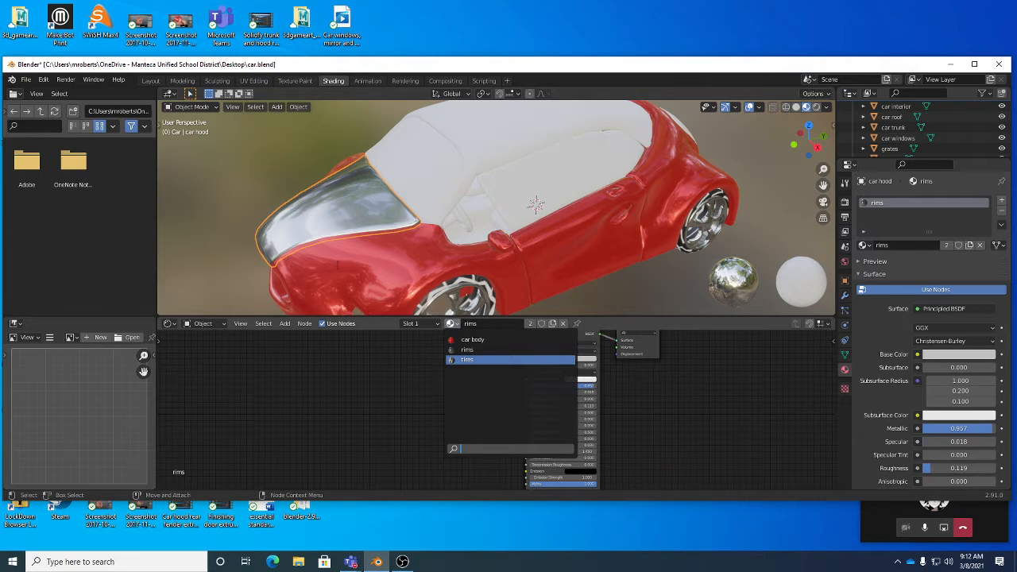
{"action": "left_click", "coordinate": [391, 415]}
{"action": "middle_click_drag", "start_coordinate": [442, 270], "coordinate": [421, 253]}
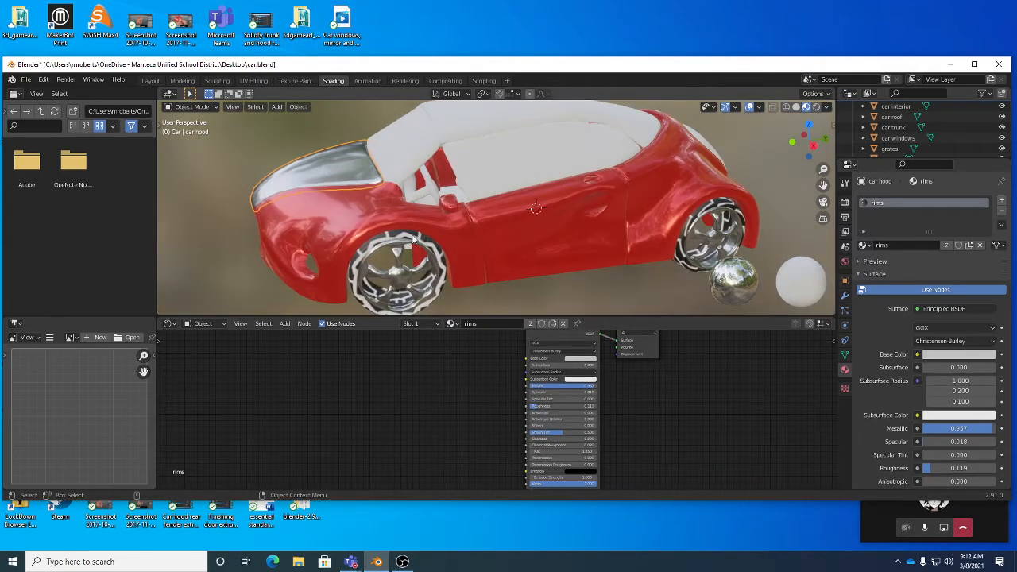
Step: Select the wheels and examine how the tires image texture feeds the Base Color in the material's node graph
{"action": "left_click", "coordinate": [413, 239]}
{"action": "left_click", "coordinate": [328, 232]}
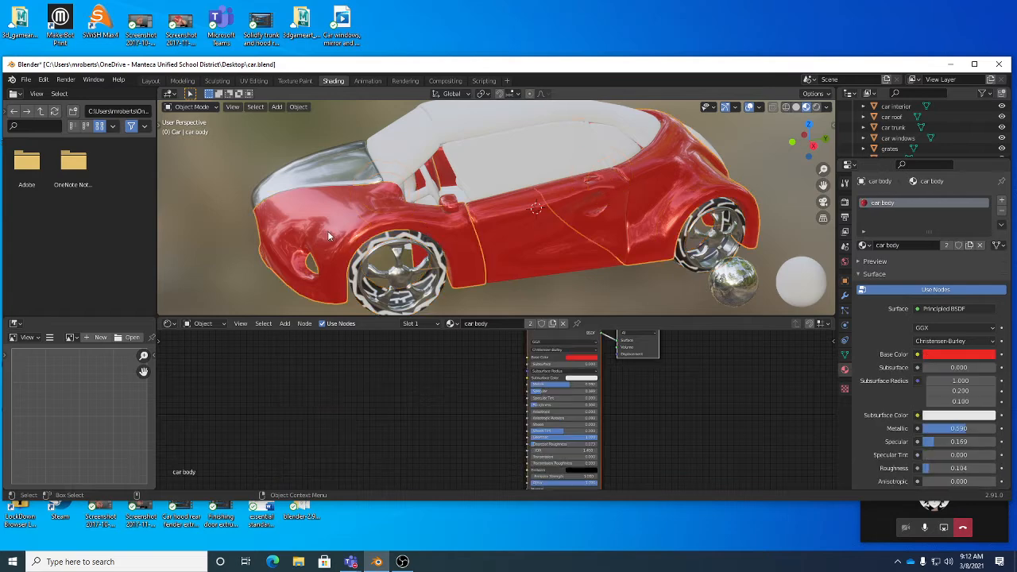
{"action": "left_click", "coordinate": [409, 238]}
{"action": "middle_click_drag", "start_coordinate": [462, 300], "coordinate": [477, 280]}
{"action": "middle_click_drag", "start_coordinate": [450, 427], "coordinate": [472, 401]}
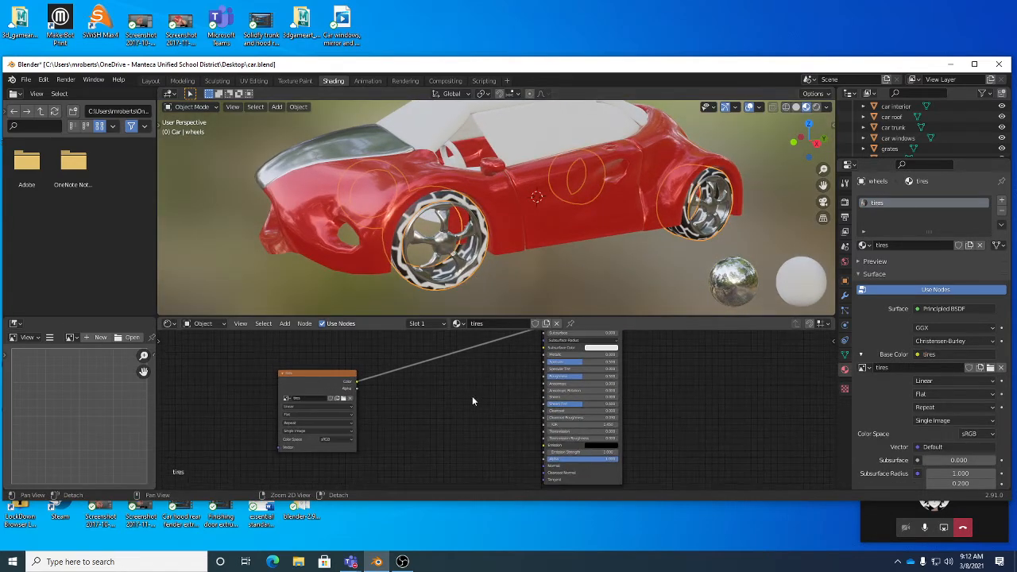
{"action": "scroll", "coordinate": [477, 406], "scroll_direction": "up", "scroll_amount": 2}
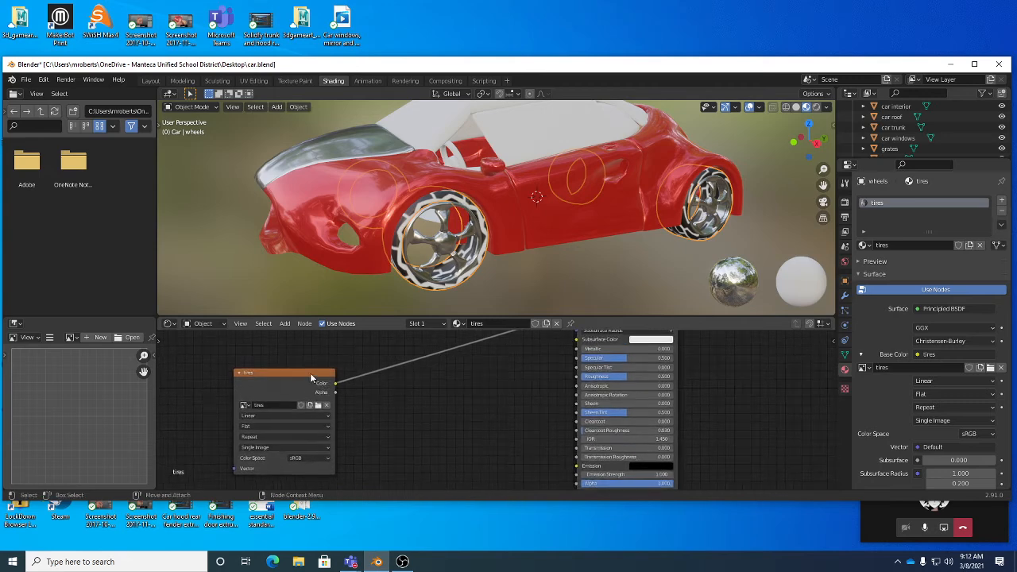
{"action": "scroll", "coordinate": [418, 394], "scroll_direction": "down", "scroll_amount": 10}
{"action": "middle_click_drag", "start_coordinate": [423, 395], "coordinate": [457, 418], "text": "alt"}
{"action": "scroll", "coordinate": [422, 410], "scroll_direction": "up", "scroll_amount": 8}
{"action": "scroll", "coordinate": [450, 419], "scroll_direction": "up", "scroll_amount": 1}
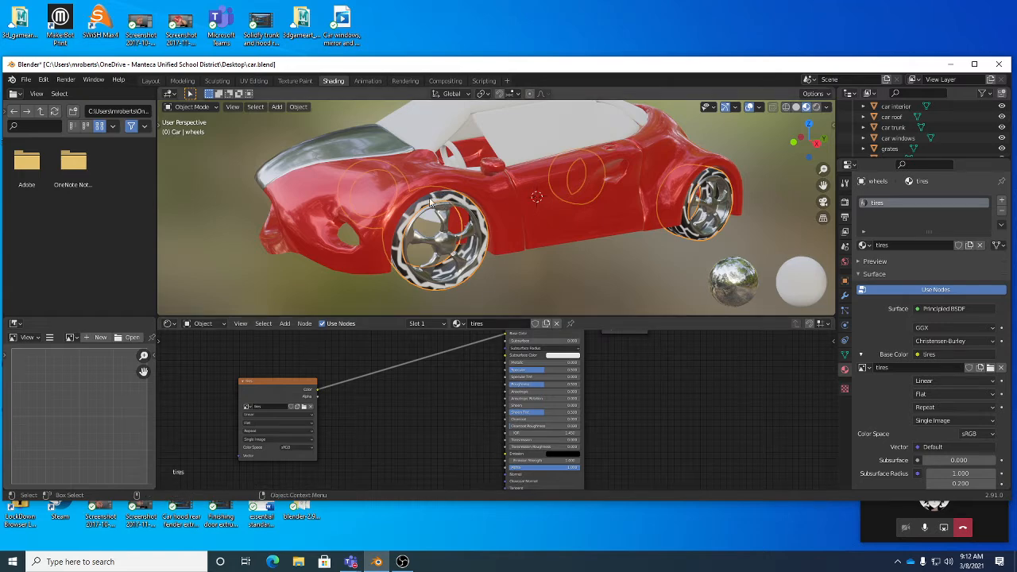
{"action": "middle_click_drag", "start_coordinate": [474, 372], "coordinate": [478, 385], "text": "alt"}
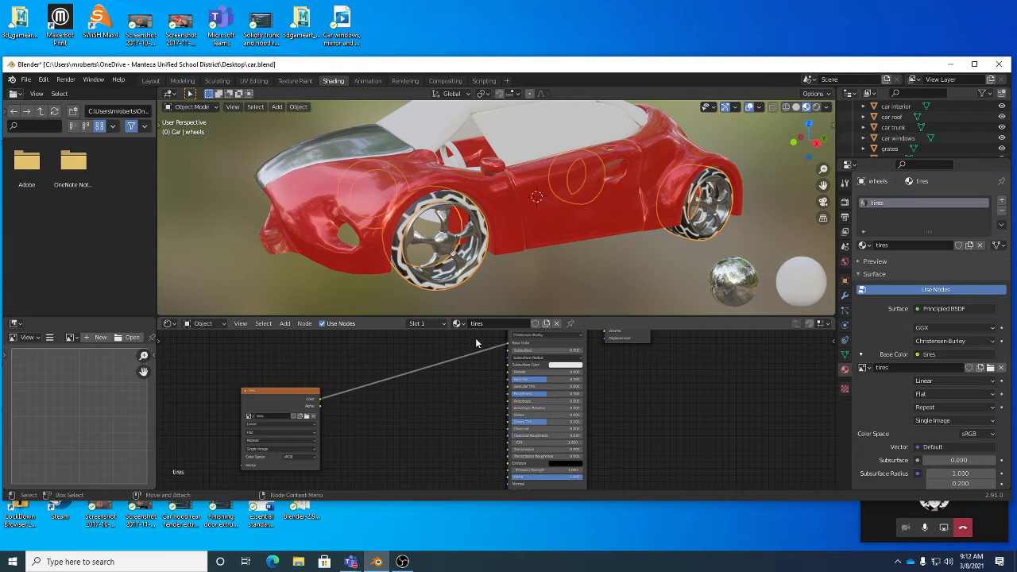
{"action": "scroll", "coordinate": [500, 361], "scroll_direction": "up", "scroll_amount": 3}
{"action": "right_click_drag", "start_coordinate": [566, 414], "coordinate": [558, 406], "text": "alt"}
{"action": "middle_click_drag", "start_coordinate": [492, 377], "coordinate": [499, 411], "text": "alt"}
{"action": "scroll", "coordinate": [491, 393], "scroll_direction": "down", "scroll_amount": 1}
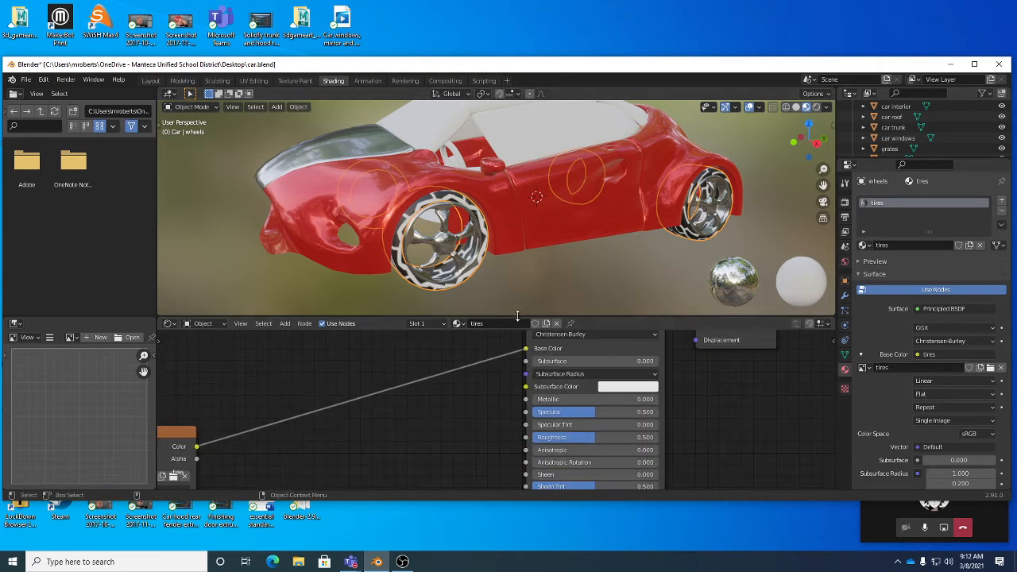
Step: Enlarge the node editor area and frame the tires image texture node together with the Principled BSDF node
{"action": "left_click_drag", "start_coordinate": [517, 317], "coordinate": [494, 256]}
{"action": "middle_click_drag", "start_coordinate": [476, 357], "coordinate": [515, 353]}
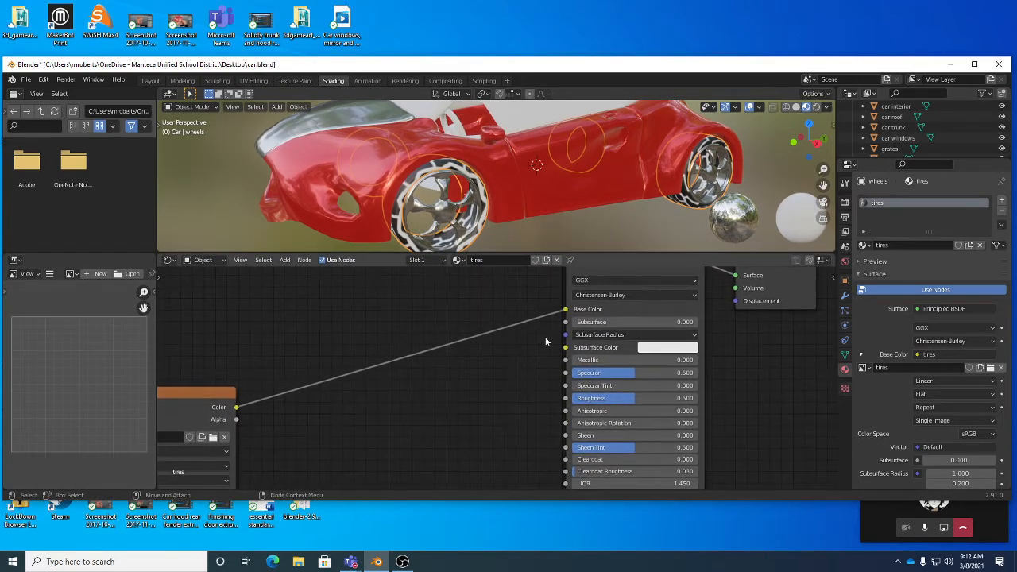
{"action": "mouse_move", "coordinate": [515, 338]}
{"action": "right_mouse_down", "text": "alt"}
{"action": "mouse_move", "coordinate": [484, 363]}
{"action": "mouse_move", "coordinate": [488, 340]}
{"action": "mouse_move", "coordinate": [516, 352]}
{"action": "right_mouse_up", "text": "alt"}
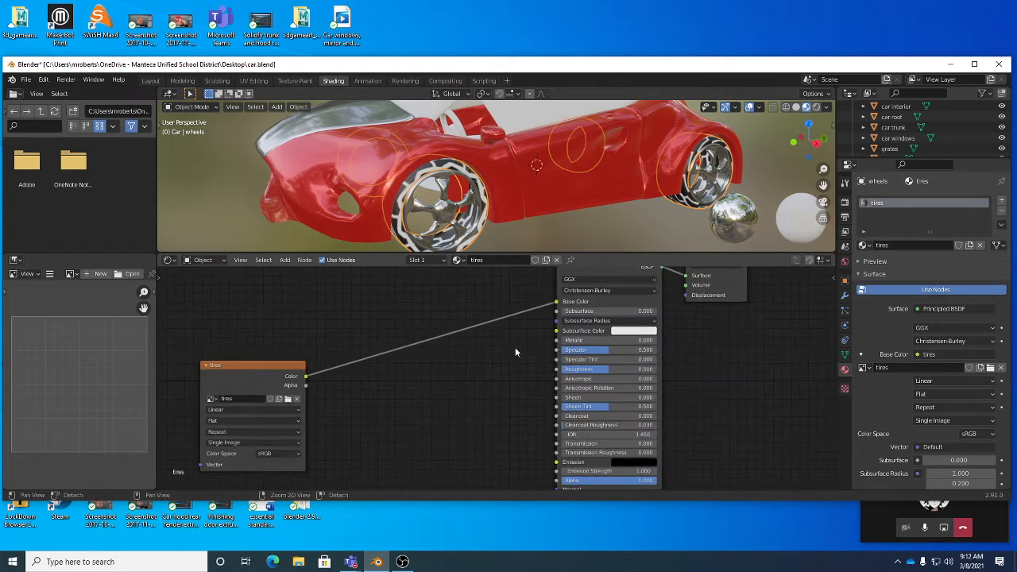
{"action": "middle_click_drag", "start_coordinate": [516, 352], "coordinate": [515, 341], "text": "alt"}
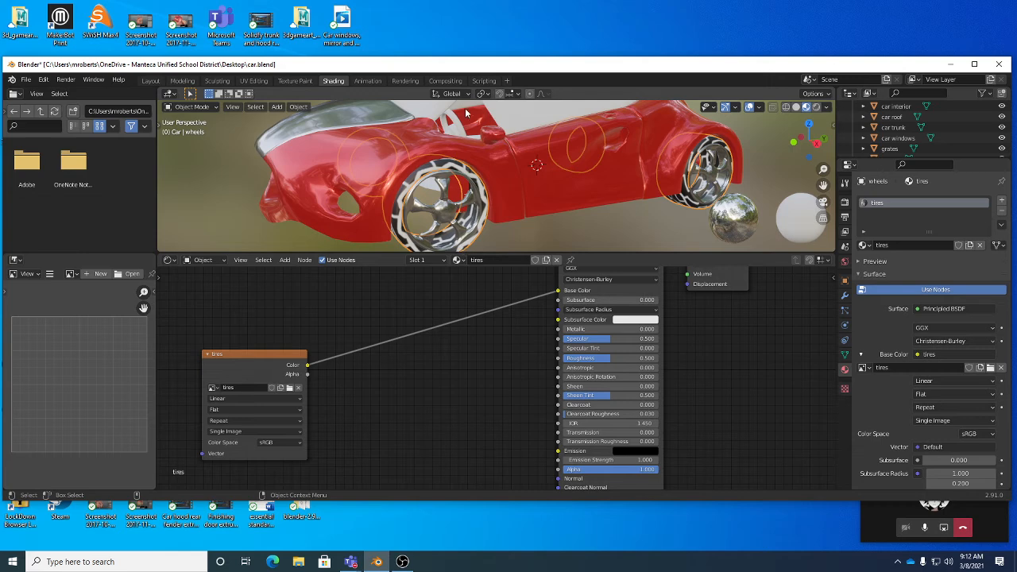
Step: Reroute the tires image texture's Color link from Base Color to the Normal input of the Principled BSDF
{"action": "left_click", "coordinate": [459, 260]}
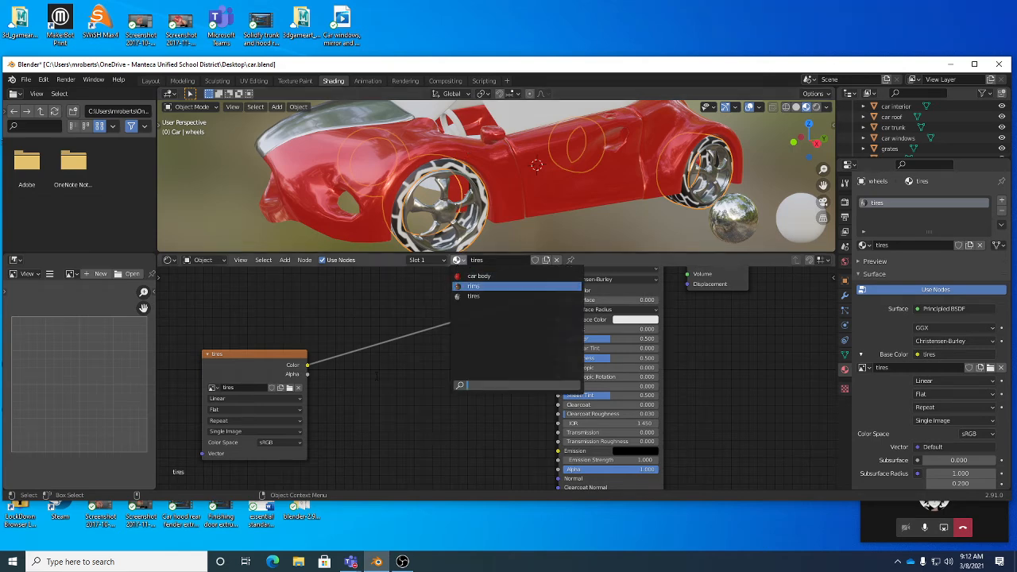
{"action": "left_click", "coordinate": [375, 318]}
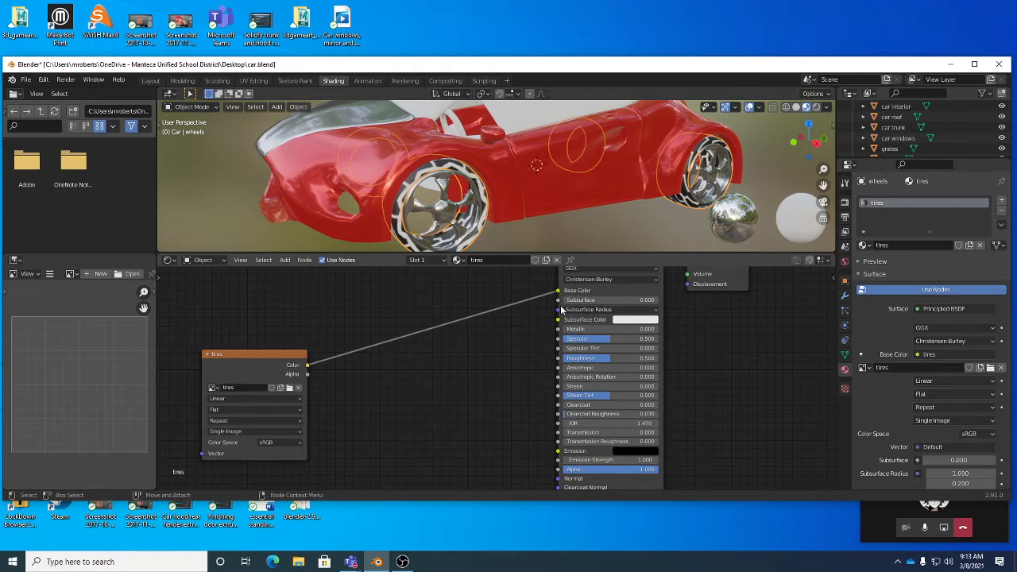
{"action": "left_click_drag", "start_coordinate": [559, 292], "coordinate": [559, 481]}
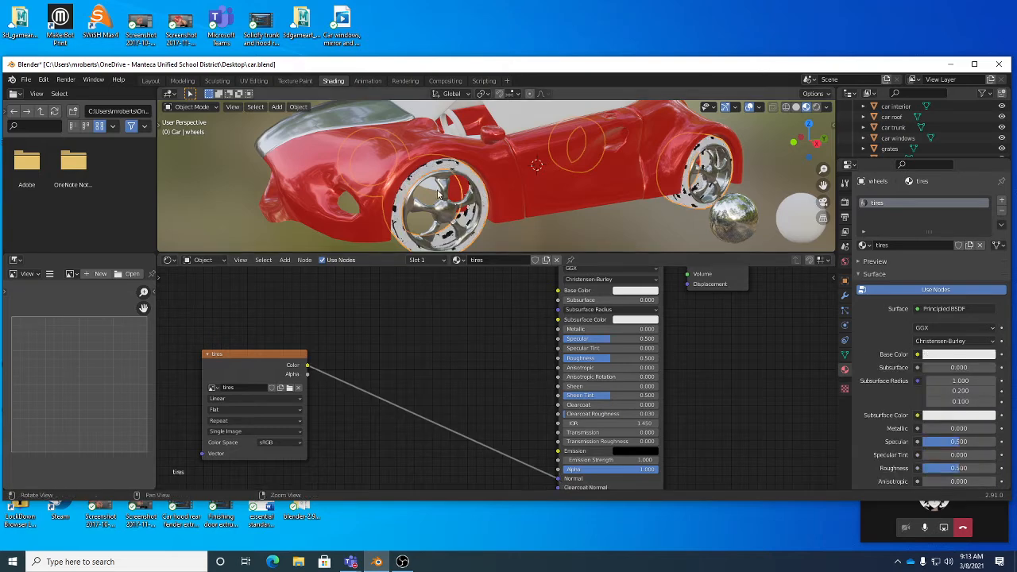
{"action": "scroll", "coordinate": [473, 210], "scroll_direction": "up", "scroll_amount": 2}
{"action": "left_click_drag", "start_coordinate": [473, 210], "coordinate": [485, 214], "text": "alt"}
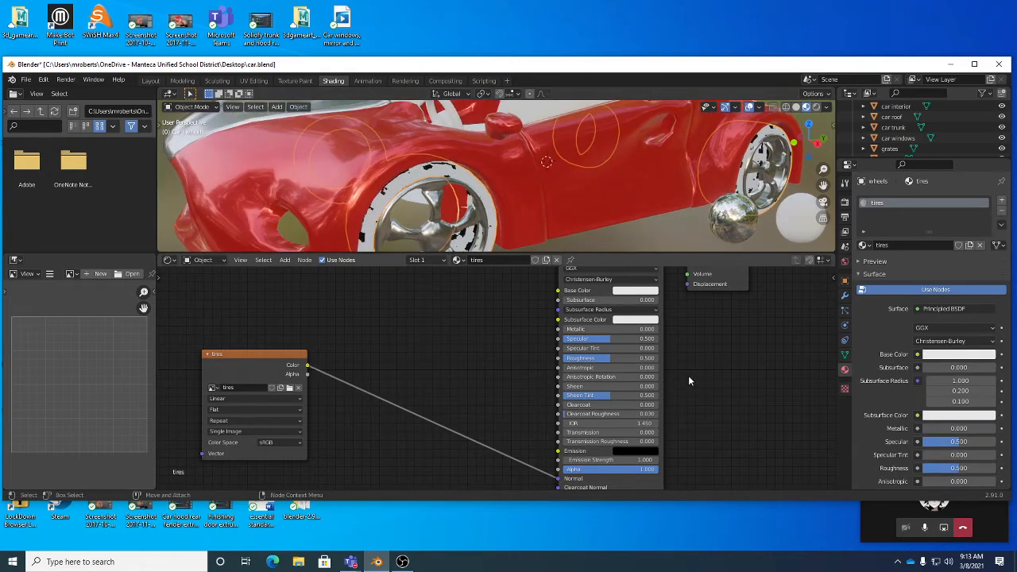
Step: Insert a Bump vector node on the link between the tires image texture and the Principled BSDF's Normal input
{"action": "right_click_drag", "start_coordinate": [689, 376], "coordinate": [697, 380], "text": "alt"}
{"action": "left_click_drag", "start_coordinate": [680, 375], "coordinate": [696, 380], "text": "alt"}
{"action": "right_click_drag", "start_coordinate": [696, 380], "coordinate": [704, 383], "text": "alt"}
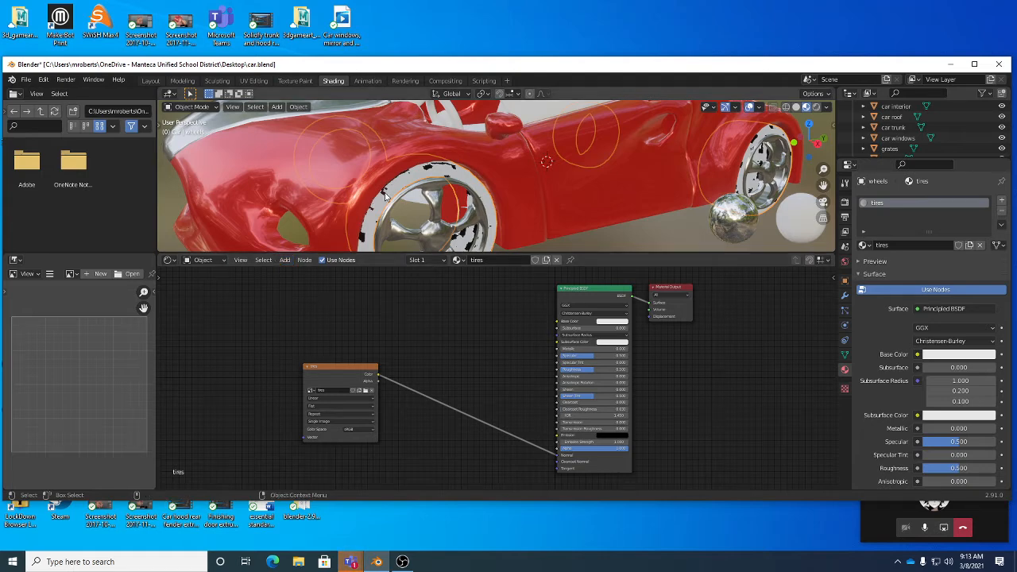
{"action": "left_click", "coordinate": [284, 260]}
{"action": "mouse_move", "coordinate": [312, 344]}
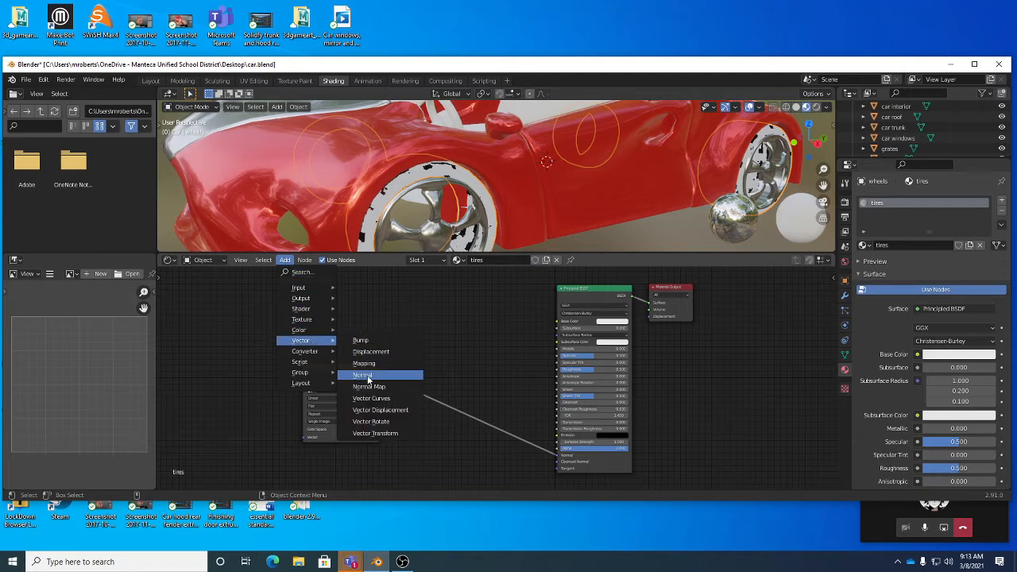
{"action": "left_click", "coordinate": [364, 343]}
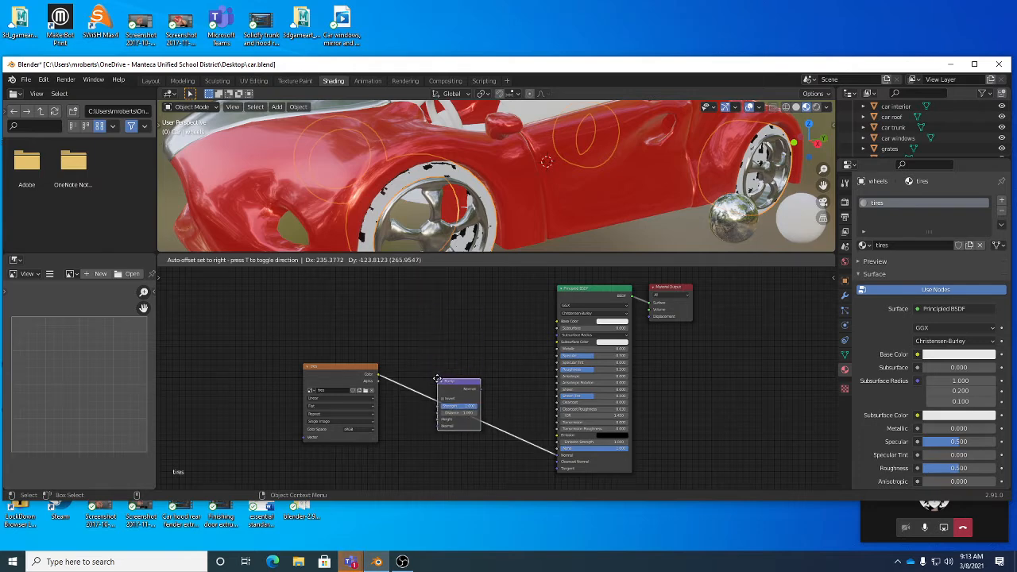
{"action": "left_click", "coordinate": [437, 378]}
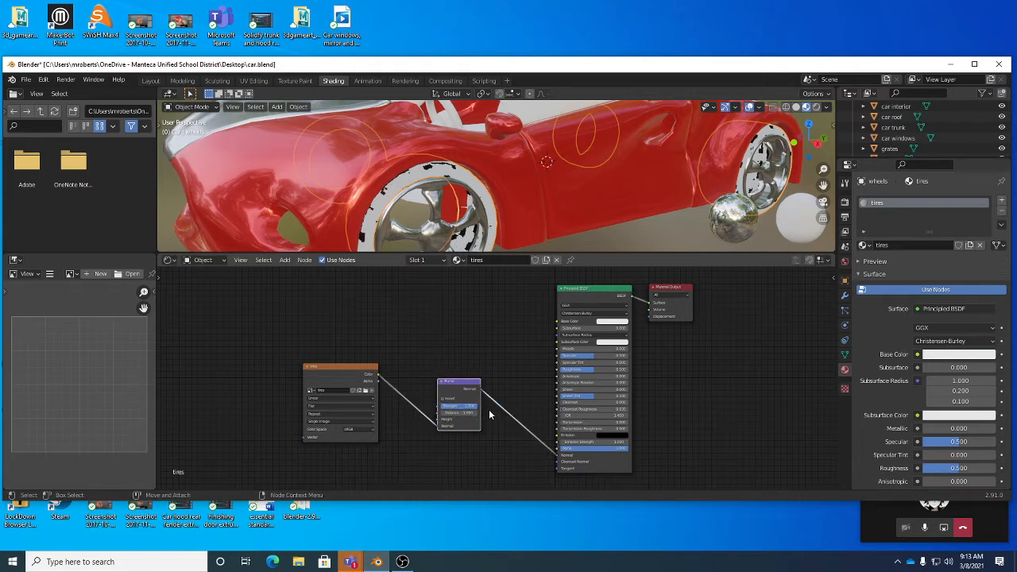
Step: Move the tires texture's Color link from the Bump node's Normal input to Height, and enable Invert on the Bump node
{"action": "scroll", "coordinate": [508, 434], "scroll_direction": "up", "scroll_amount": 3}
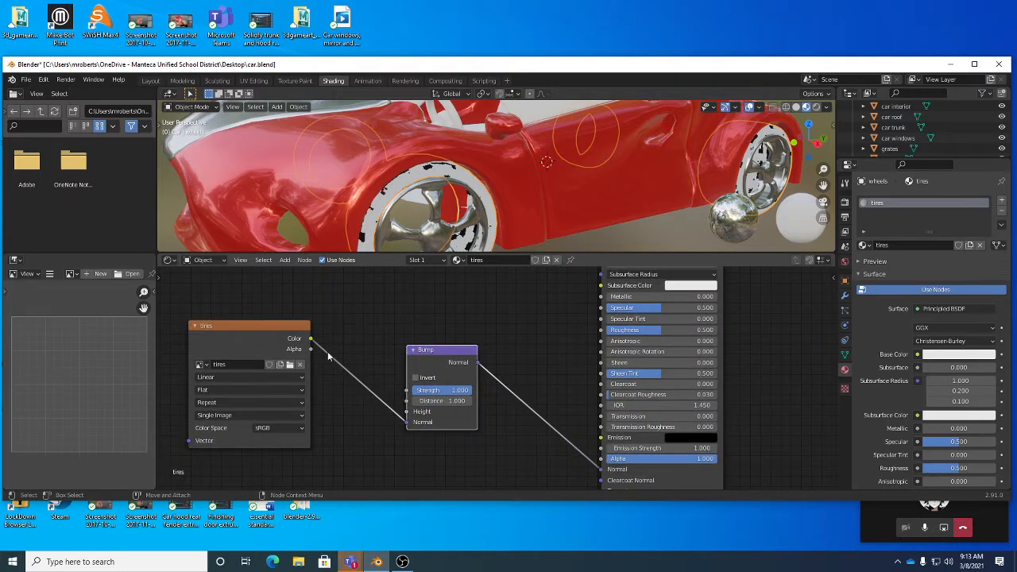
{"action": "left_click_drag", "start_coordinate": [405, 427], "coordinate": [407, 411]}
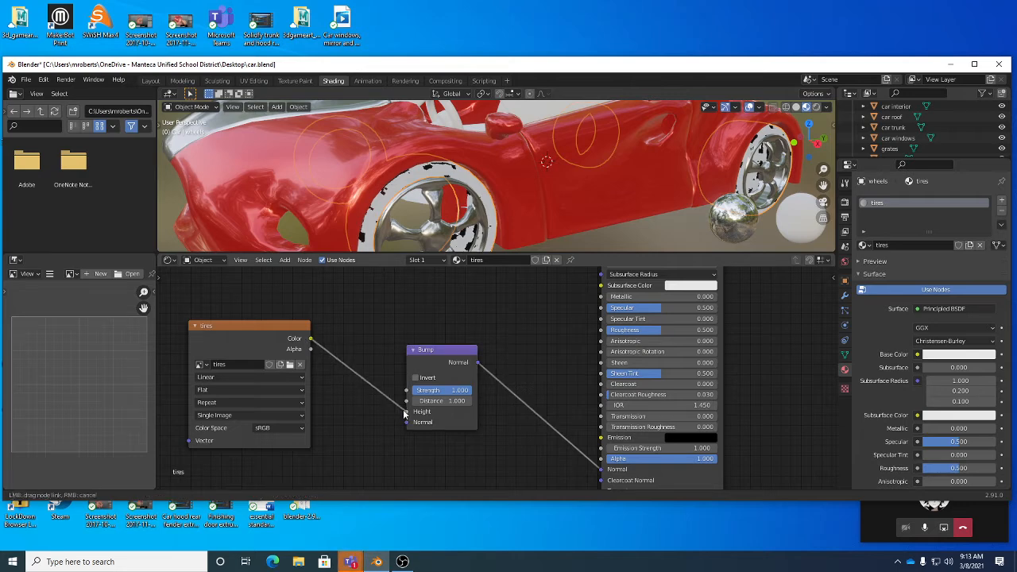
{"action": "middle_click_drag", "start_coordinate": [490, 136], "coordinate": [487, 169]}
{"action": "right_click_drag", "start_coordinate": [488, 170], "coordinate": [498, 166], "text": "alt"}
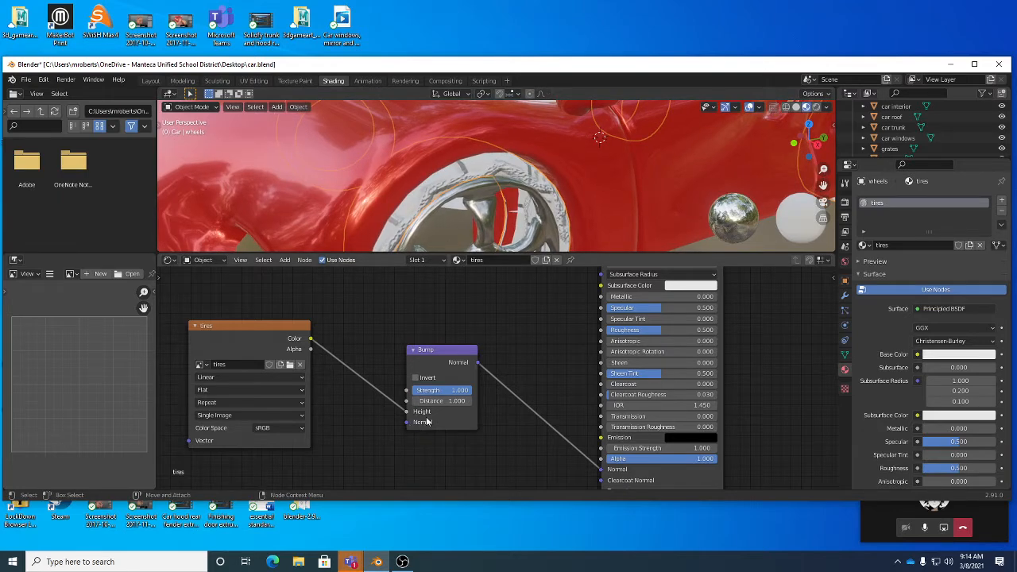
{"action": "left_click", "coordinate": [416, 377]}
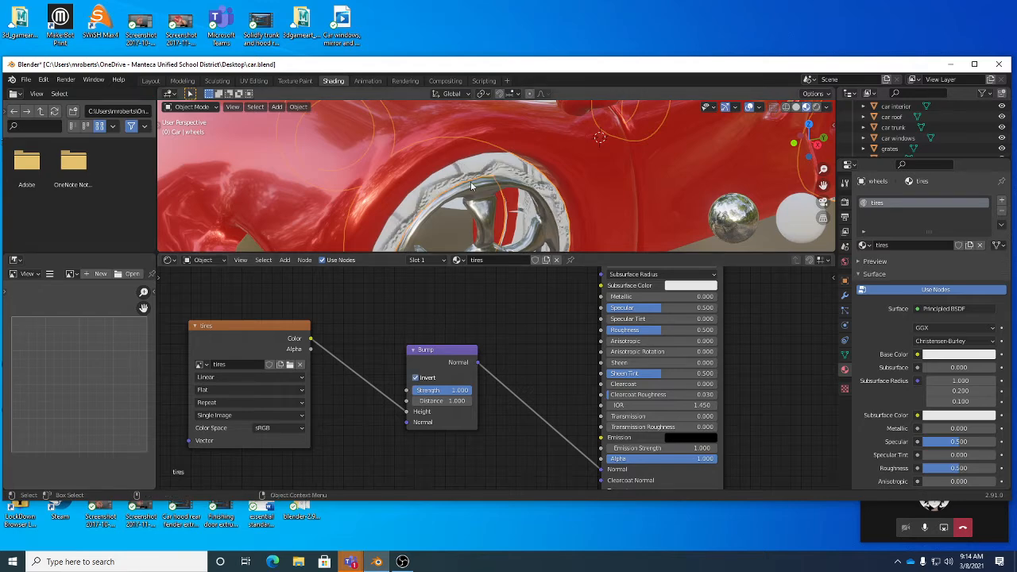
{"action": "middle_click_drag", "start_coordinate": [469, 181], "coordinate": [407, 157]}
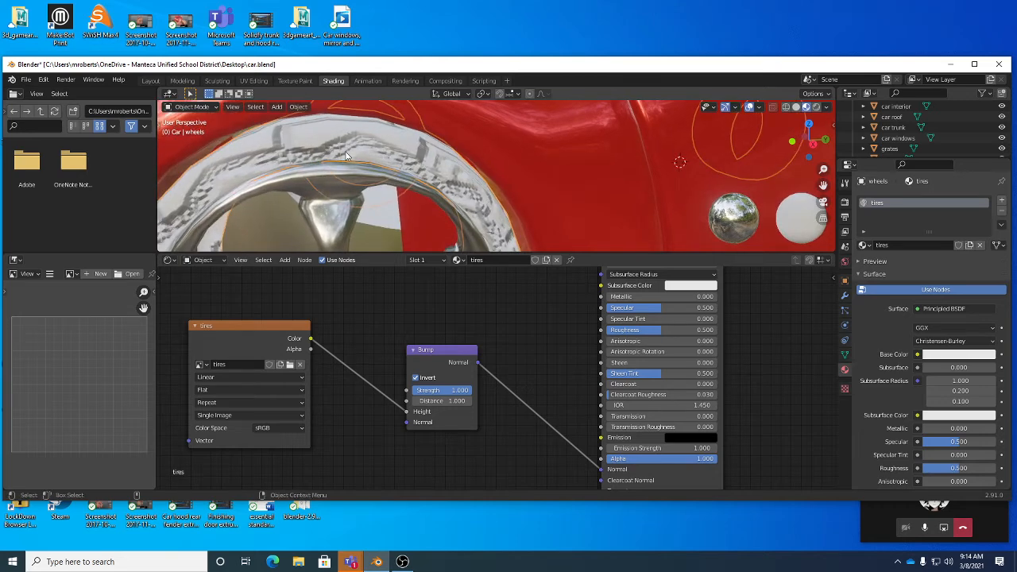
{"action": "middle_click_drag", "start_coordinate": [395, 161], "coordinate": [371, 185]}
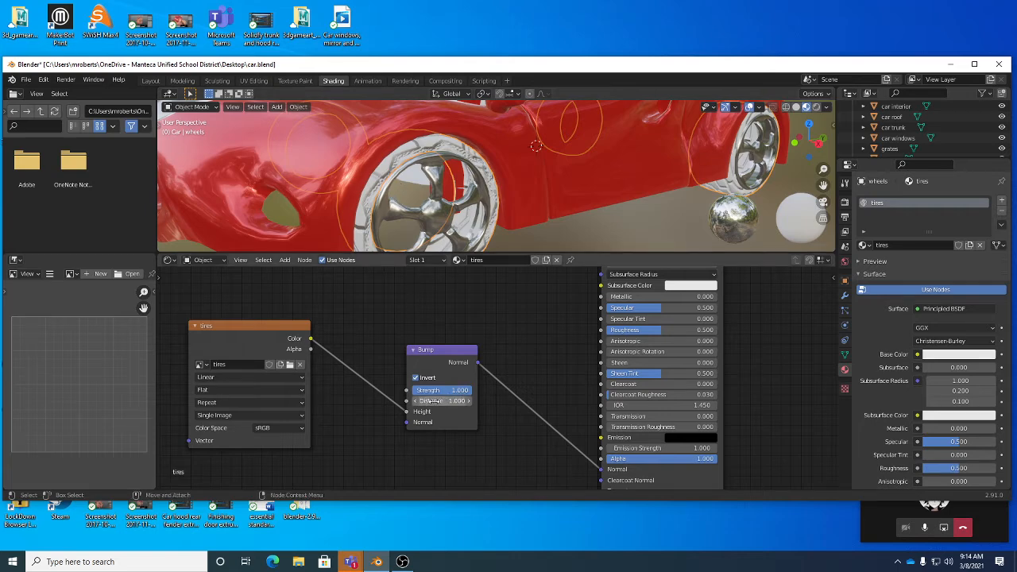
Step: Reduce the Bump node's Distance, trying 0.9 and 0.5 before setting it to 0.3
{"action": "left_click_drag", "start_coordinate": [428, 402], "coordinate": [493, 402]}
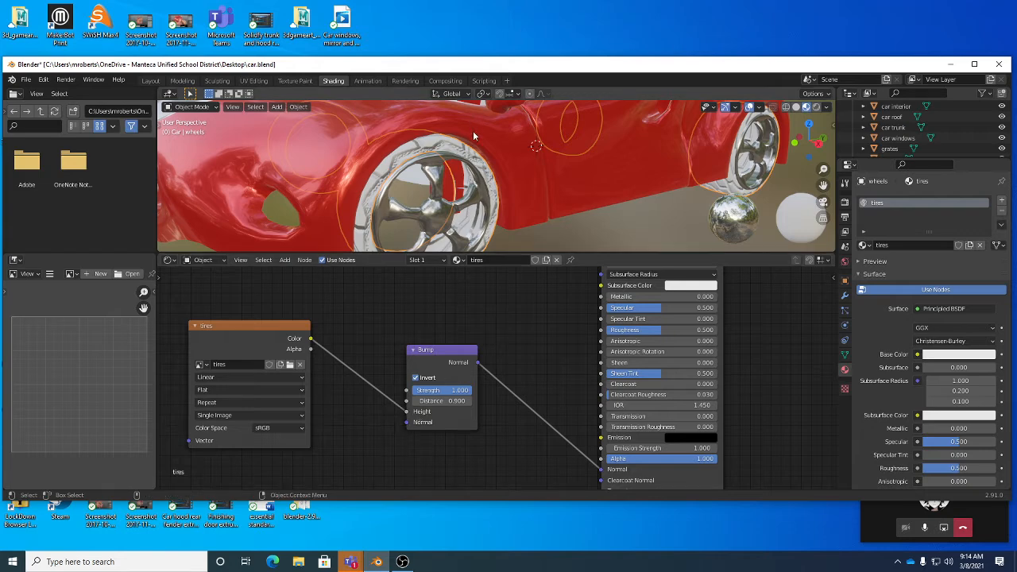
{"action": "middle_click_drag", "start_coordinate": [477, 135], "coordinate": [502, 181]}
{"action": "left_click", "coordinate": [439, 401]}
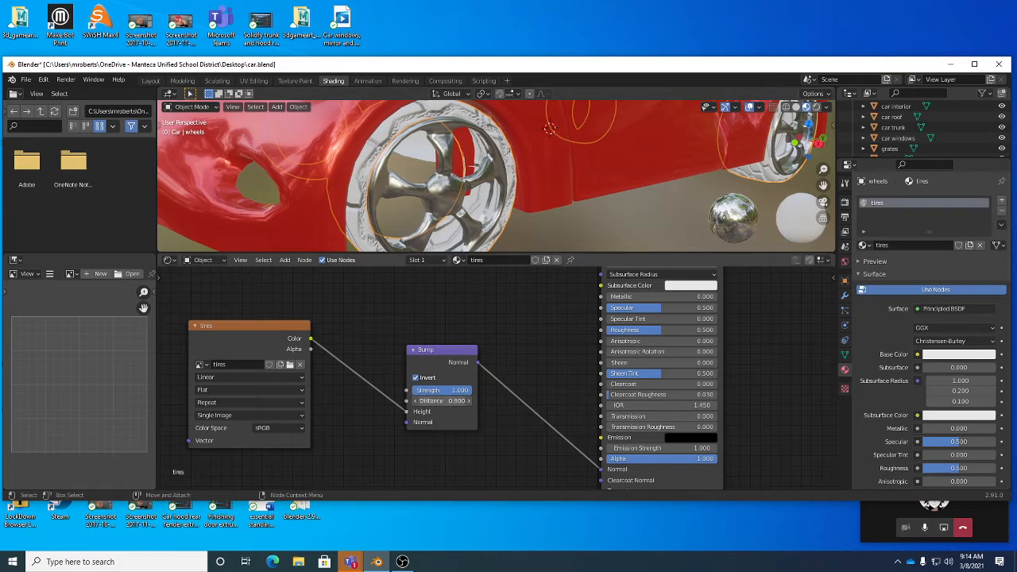
{"action": "key", "text": "BackSpace"}
{"action": "type", "text": ".5"}
{"action": "key", "text": "Return"}
{"action": "left_click", "coordinate": [434, 402]}
{"action": "key", "text": "BackSpace"}
{"action": "type", "text": ".3"}
{"action": "key", "text": "Return"}
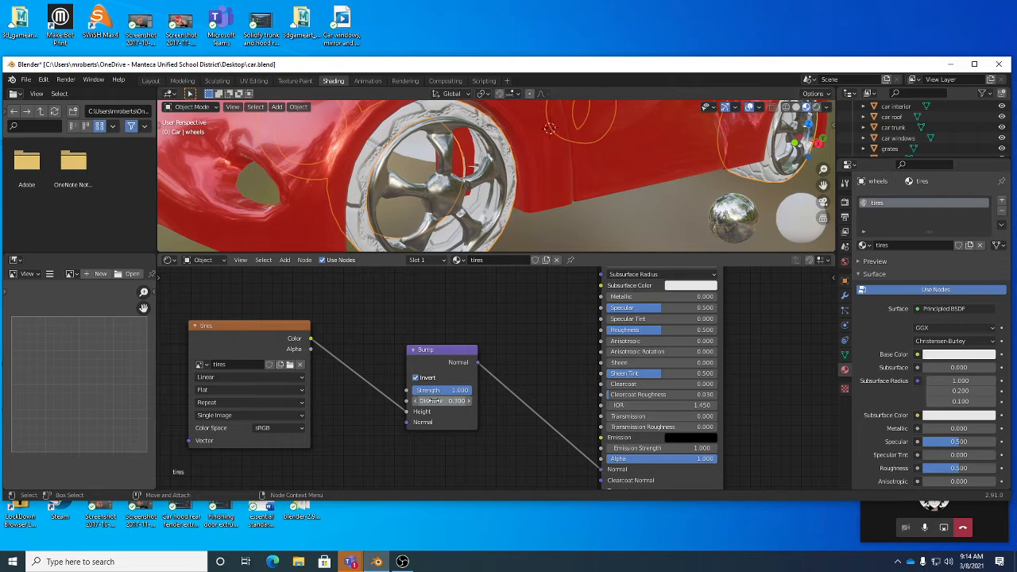
Step: Darken the tires material's Base Color on the Principled BSDF to a near-black grey with a brightness value of 0.115
{"action": "middle_click_drag", "start_coordinate": [465, 213], "coordinate": [462, 178]}
{"action": "scroll", "coordinate": [453, 165], "scroll_direction": "up", "scroll_amount": 6}
{"action": "scroll", "coordinate": [469, 179], "scroll_direction": "down", "scroll_amount": 2}
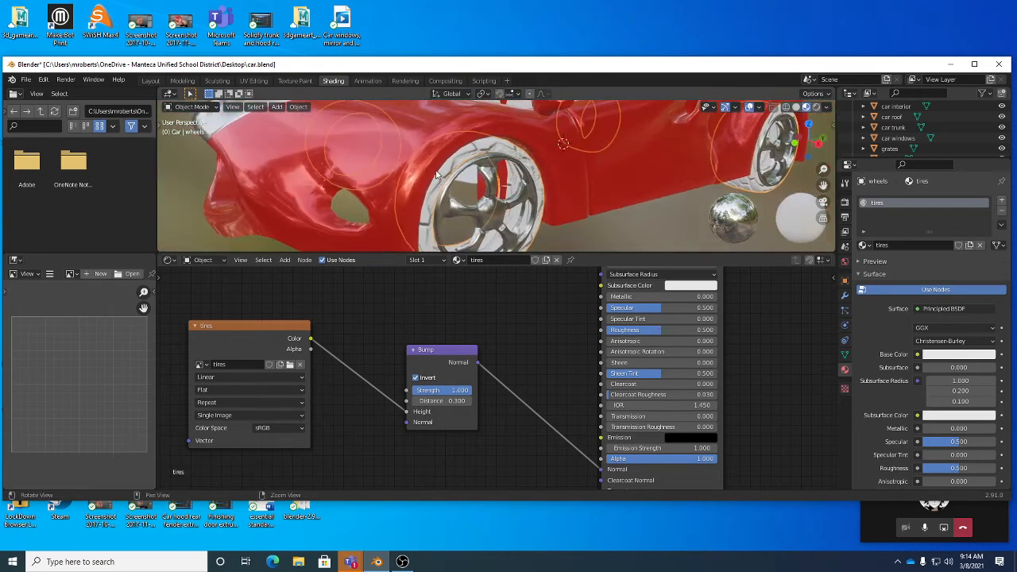
{"action": "scroll", "coordinate": [549, 357], "scroll_direction": "up", "scroll_amount": 2}
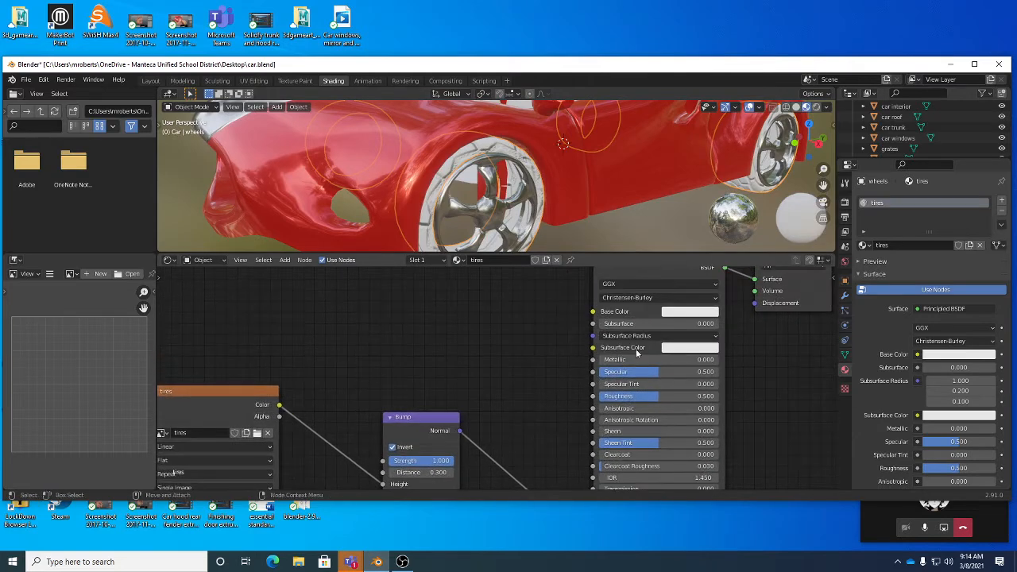
{"action": "left_click", "coordinate": [692, 312]}
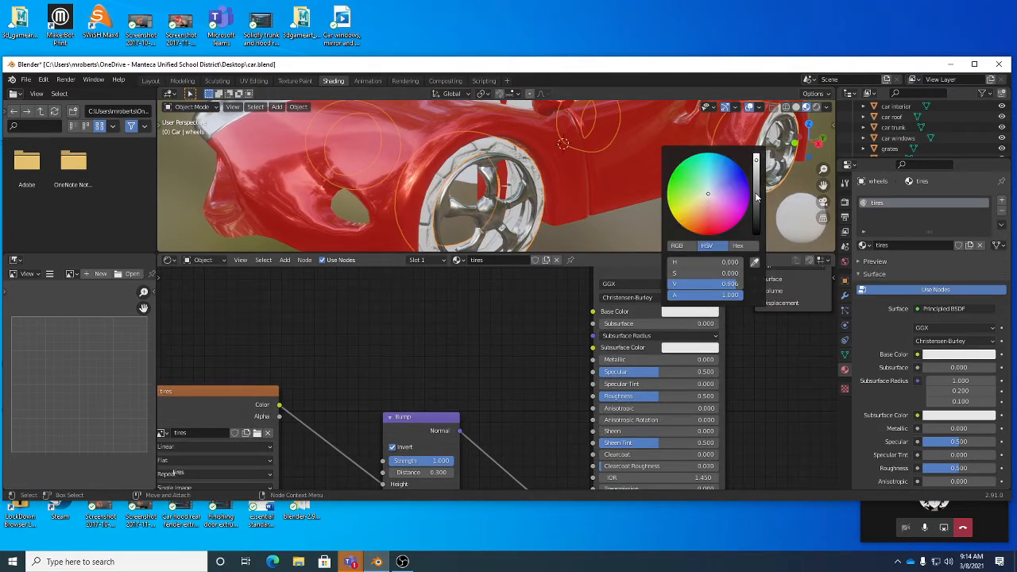
{"action": "left_click_drag", "start_coordinate": [756, 191], "coordinate": [756, 225]}
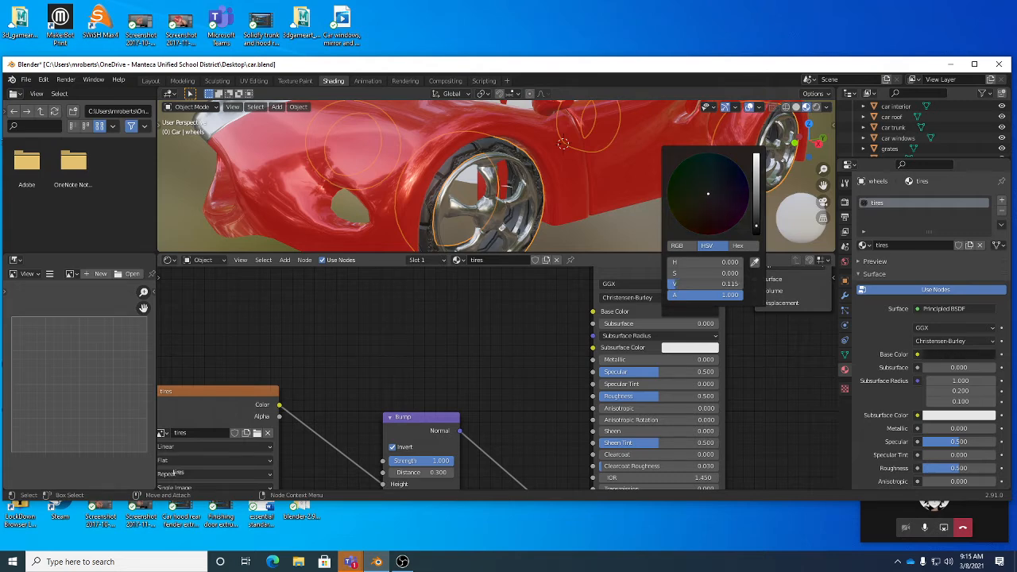
Step: Enlarge the 3D viewport area above the node editor to show the whole car, and save the file
{"action": "scroll", "coordinate": [503, 348], "scroll_direction": "down", "scroll_amount": 5}
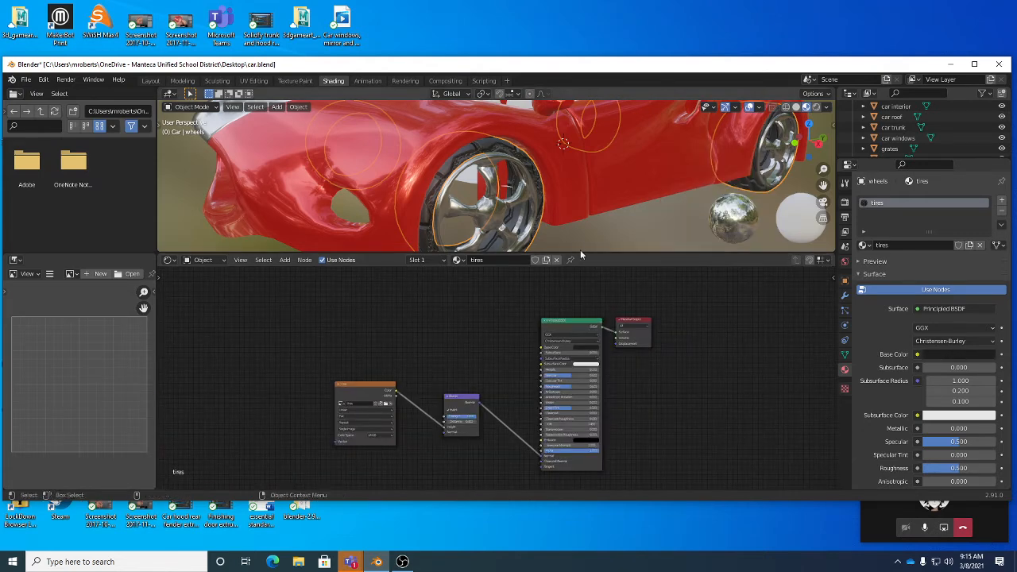
{"action": "left_click_drag", "start_coordinate": [580, 254], "coordinate": [580, 332]}
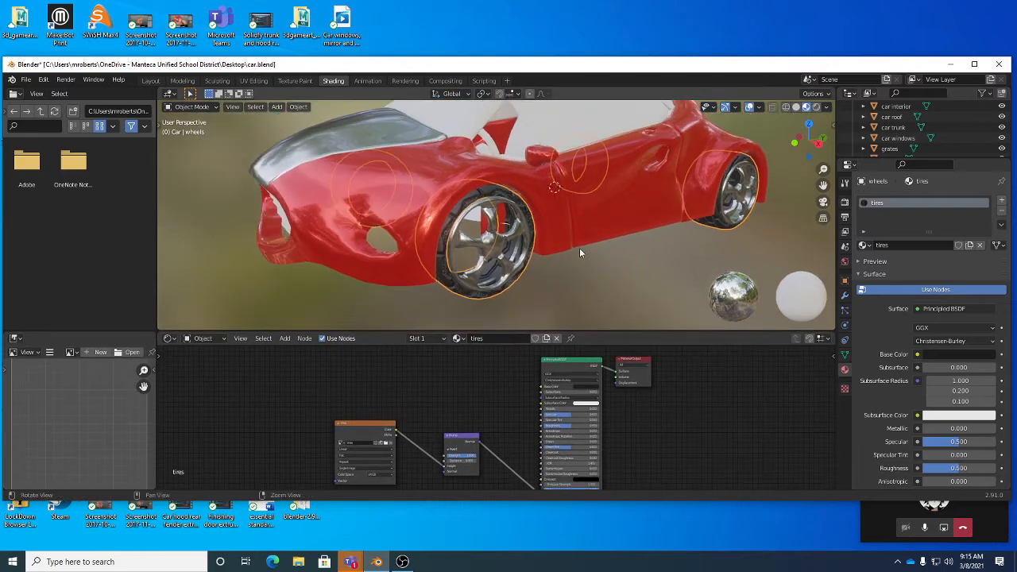
{"action": "middle_click_drag", "start_coordinate": [579, 249], "coordinate": [558, 265]}
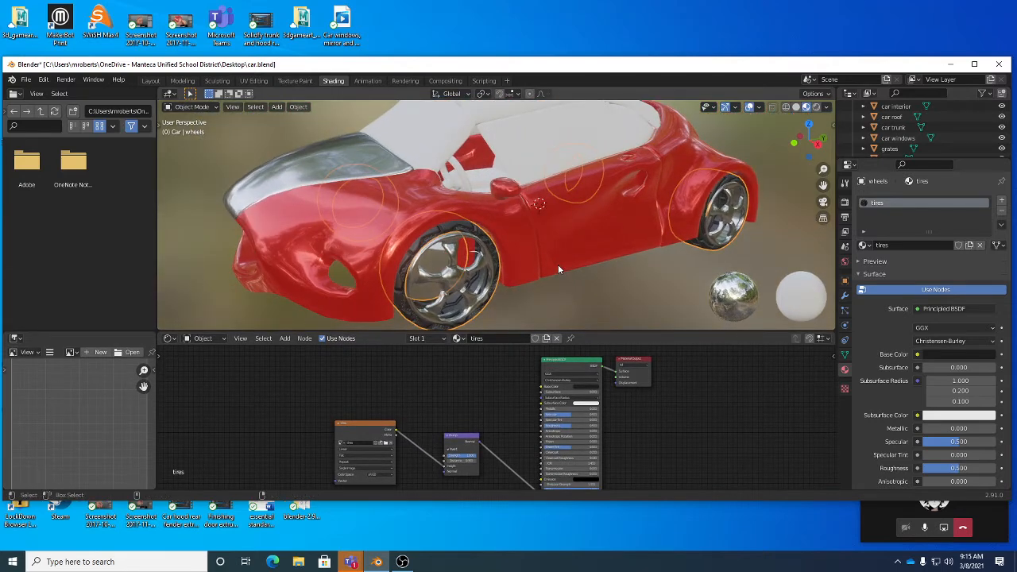
{"action": "key", "text": "ctrl+s"}
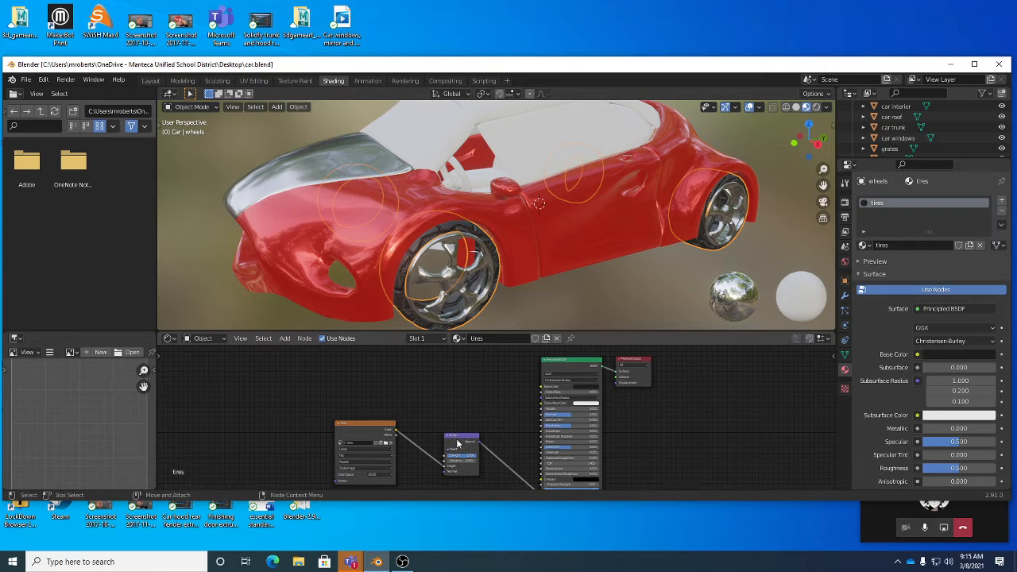
Step: Examine the Bump node connections and inspect the inverted bump effect on the front tire's tread up close
{"action": "scroll", "coordinate": [515, 435], "scroll_direction": "up", "scroll_amount": 3}
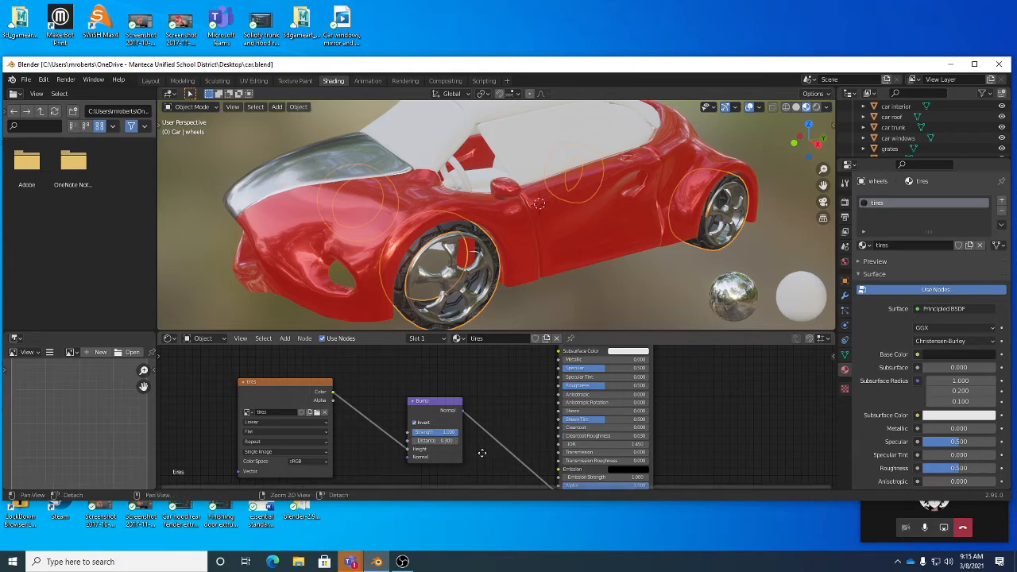
{"action": "middle_click_drag", "start_coordinate": [483, 455], "coordinate": [481, 440]}
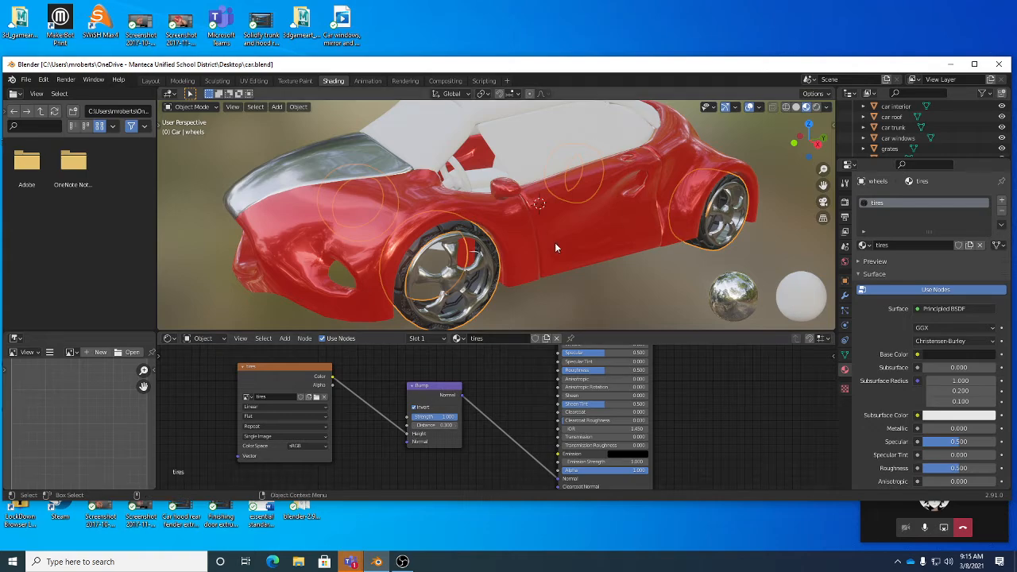
{"action": "mouse_move", "coordinate": [554, 243]}
{"action": "middle_mouse_down"}
{"action": "mouse_move", "coordinate": [502, 241]}
{"action": "mouse_move", "coordinate": [552, 241]}
{"action": "middle_mouse_up"}
{"action": "scroll", "coordinate": [548, 244], "scroll_direction": "up", "scroll_amount": 4}
{"action": "middle_click_drag", "start_coordinate": [433, 244], "coordinate": [469, 222], "text": "shift"}
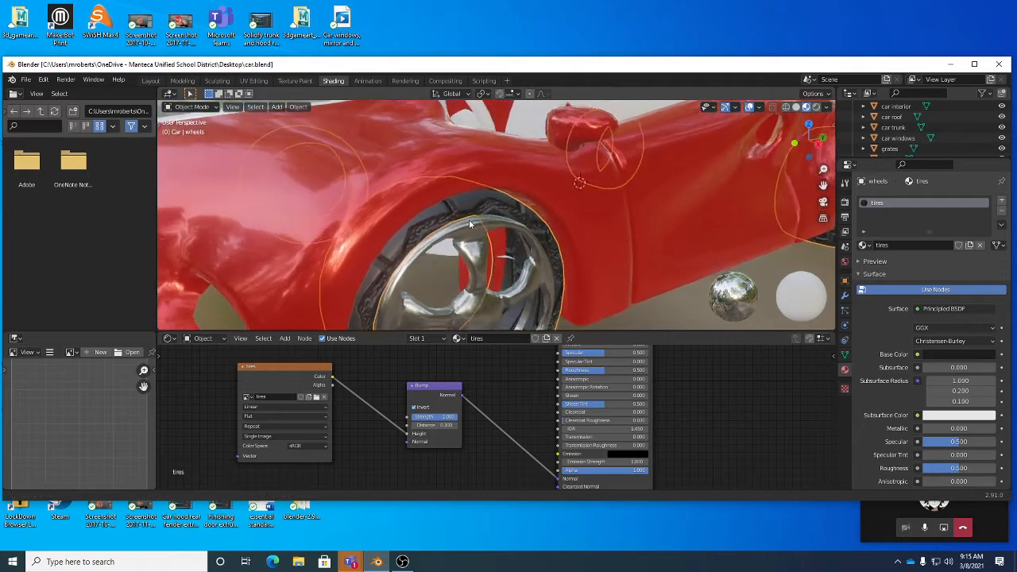
{"action": "scroll", "coordinate": [477, 226], "scroll_direction": "up", "scroll_amount": 2}
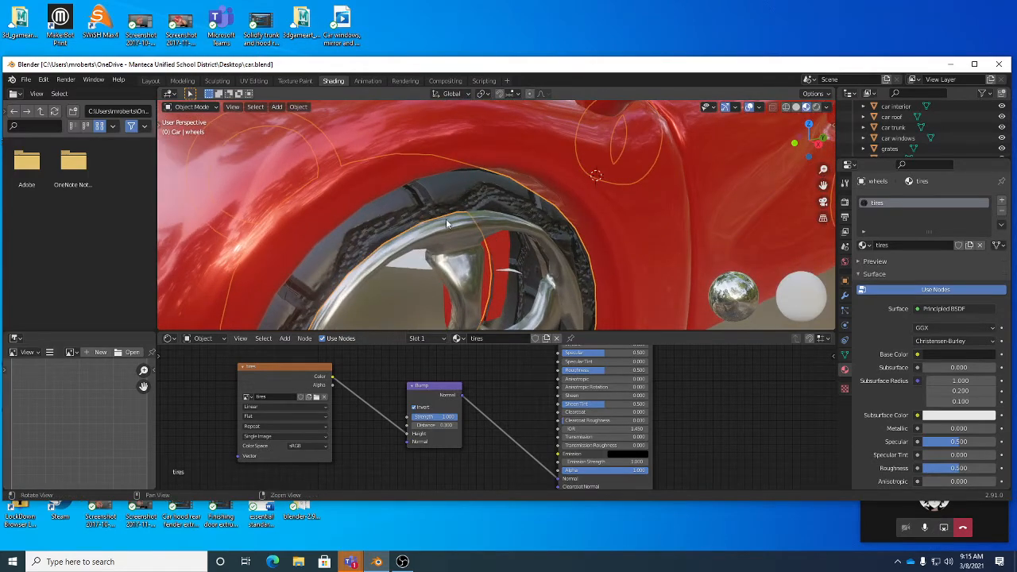
{"action": "scroll", "coordinate": [446, 218], "scroll_direction": "down", "scroll_amount": 7}
{"action": "scroll", "coordinate": [500, 239], "scroll_direction": "up", "scroll_amount": 5}
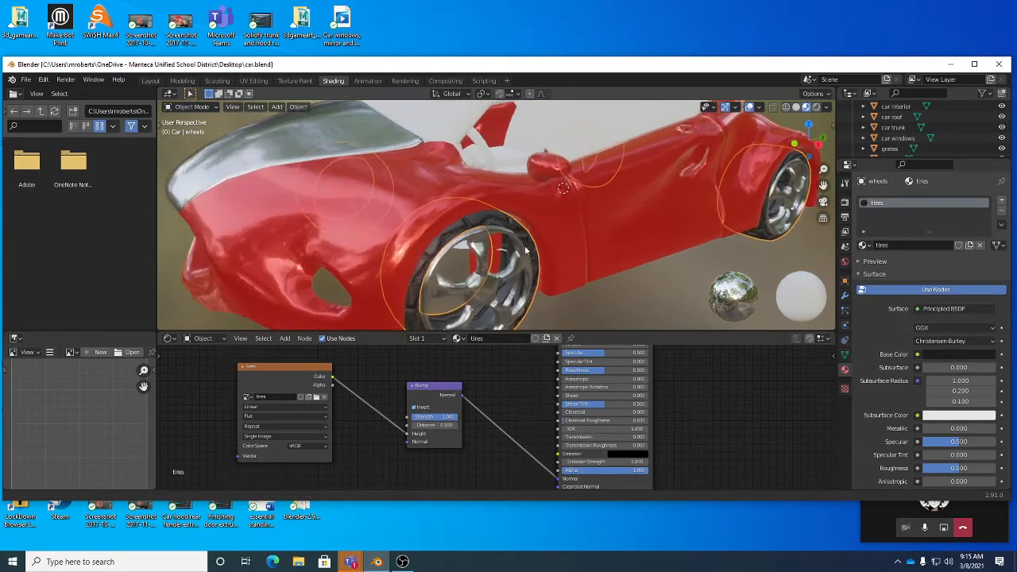
{"action": "scroll", "coordinate": [489, 242], "scroll_direction": "down", "scroll_amount": 5}
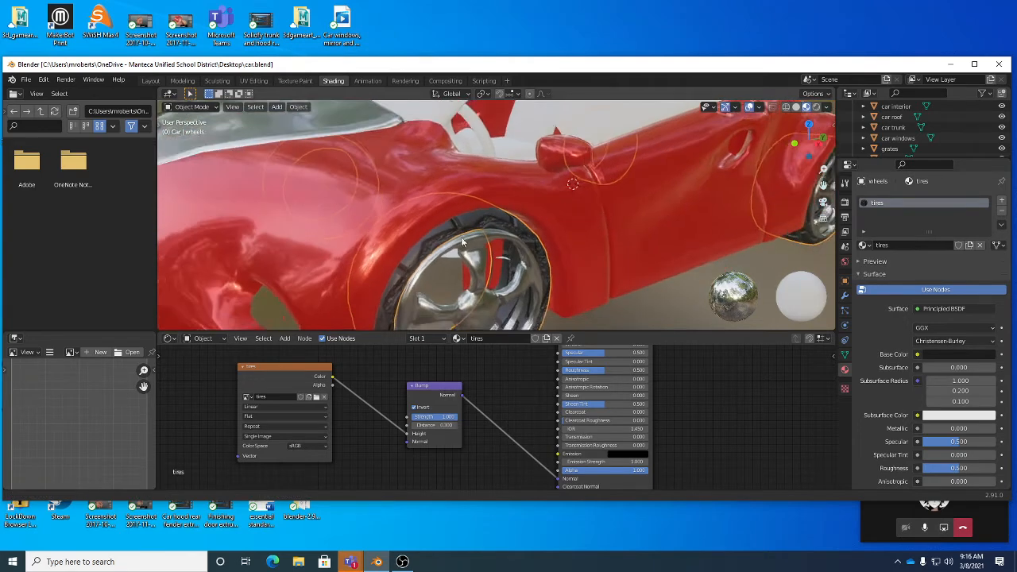
{"action": "scroll", "coordinate": [489, 242], "scroll_direction": "down", "scroll_amount": 2}
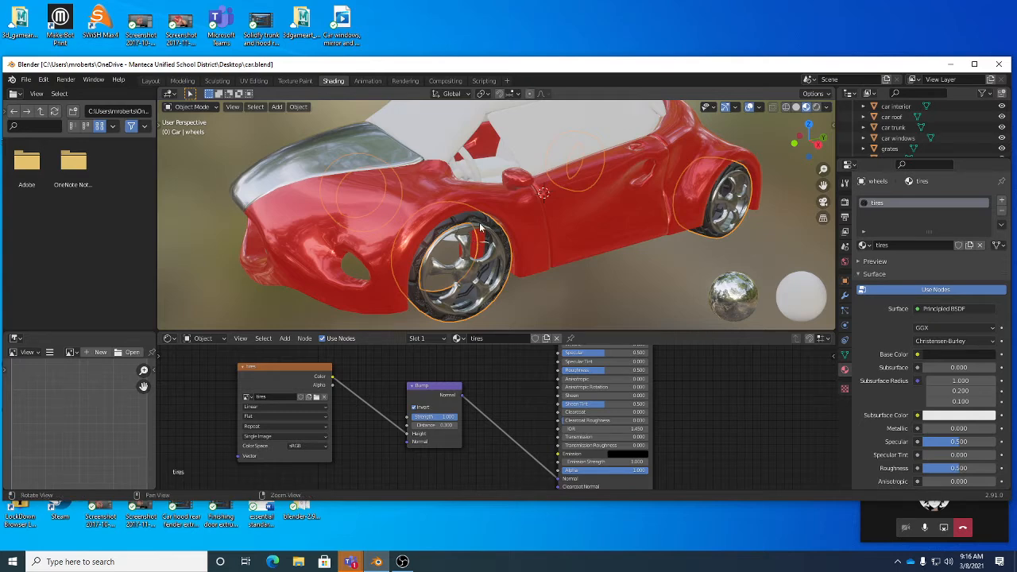
Step: Save the car file again and select the car roof
{"action": "middle_click_drag", "start_coordinate": [457, 228], "coordinate": [476, 234]}
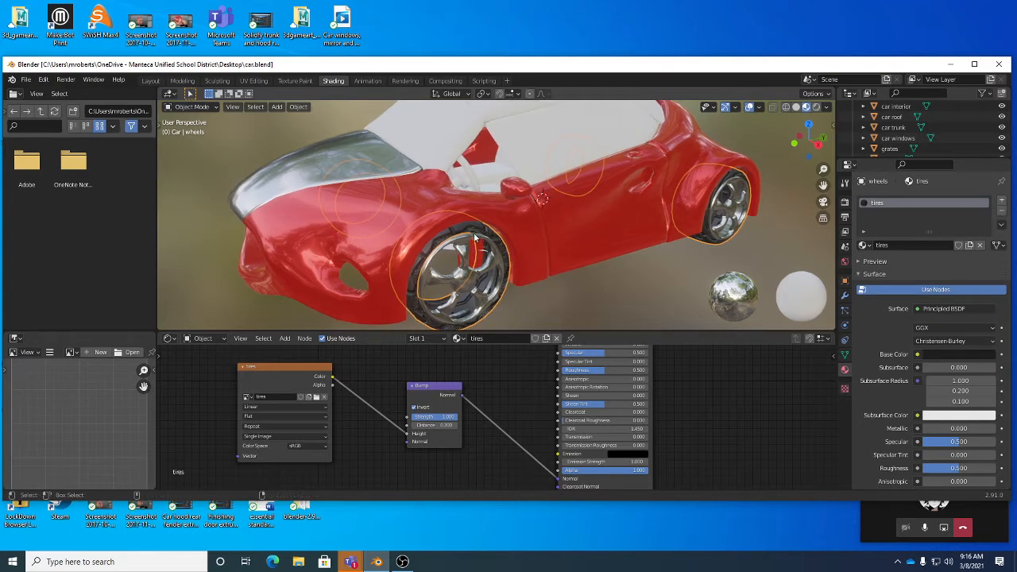
{"action": "key", "text": "ctrl+s"}
{"action": "middle_click_drag", "start_coordinate": [475, 237], "coordinate": [451, 166]}
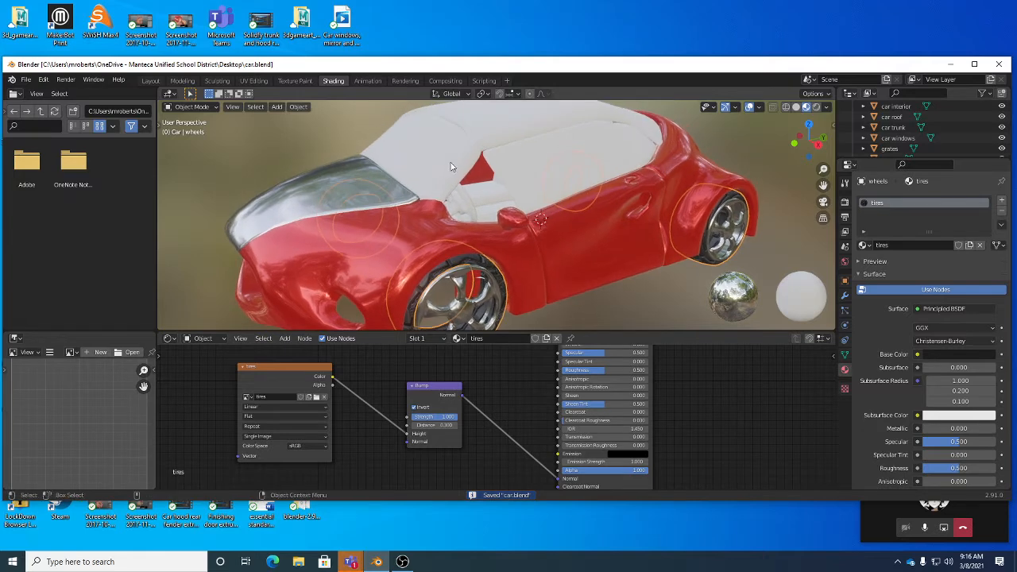
{"action": "left_click", "coordinate": [480, 143]}
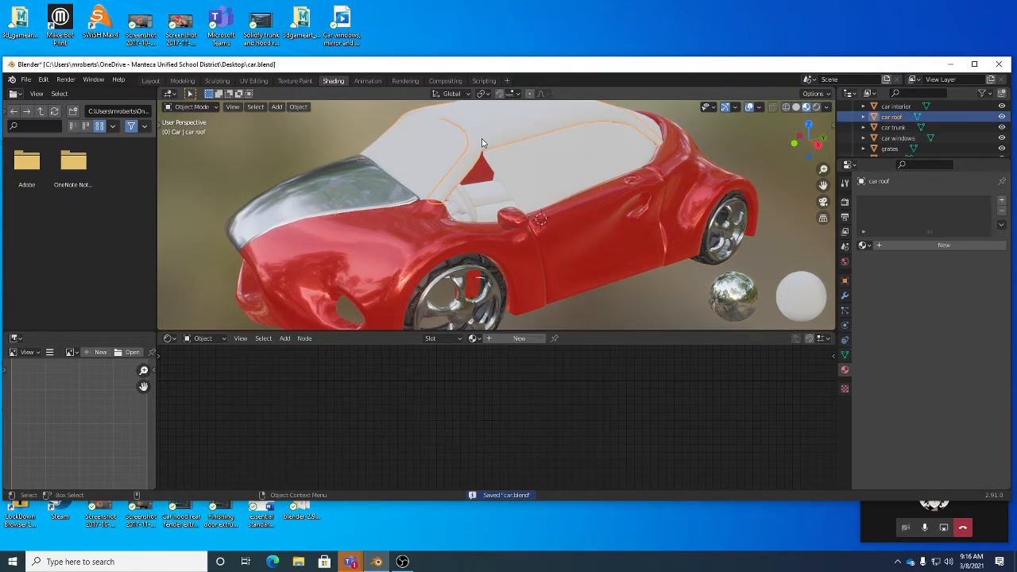
Step: Create a new material on the car roof and name it roof
{"action": "left_click", "coordinate": [371, 191]}
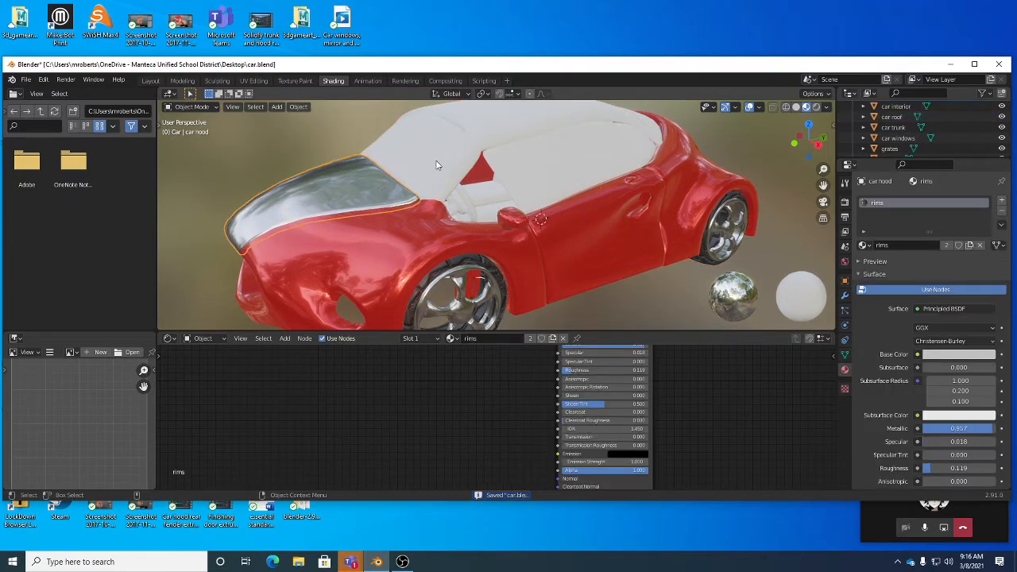
{"action": "left_click", "coordinate": [487, 136]}
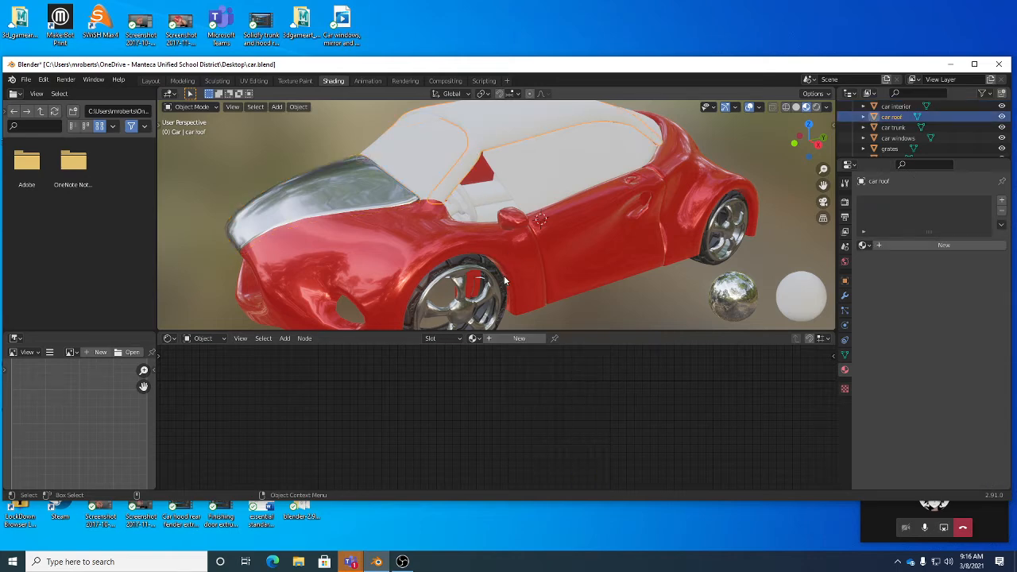
{"action": "middle_click_drag", "start_coordinate": [512, 231], "coordinate": [515, 318]}
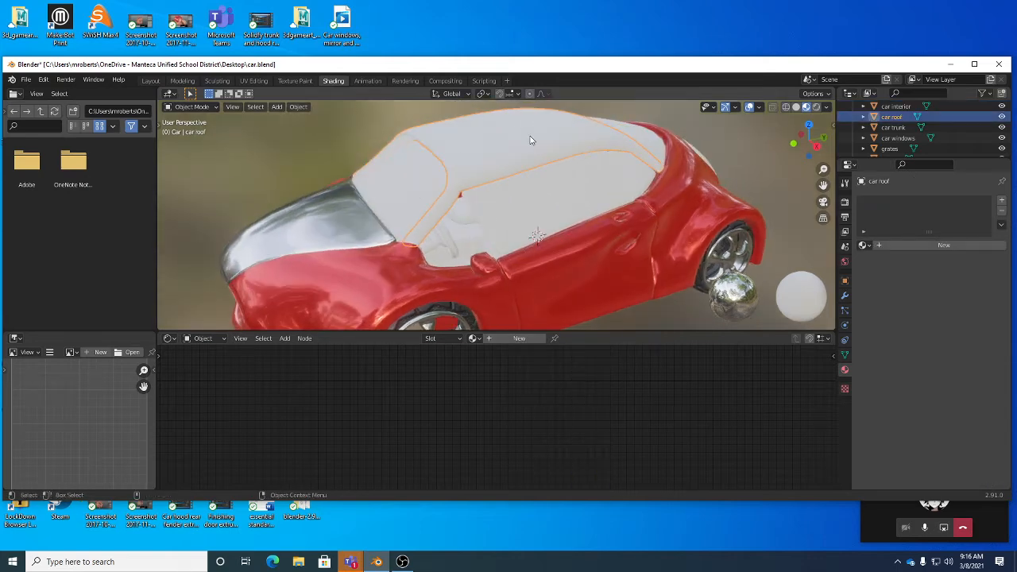
{"action": "left_click", "coordinate": [505, 338]}
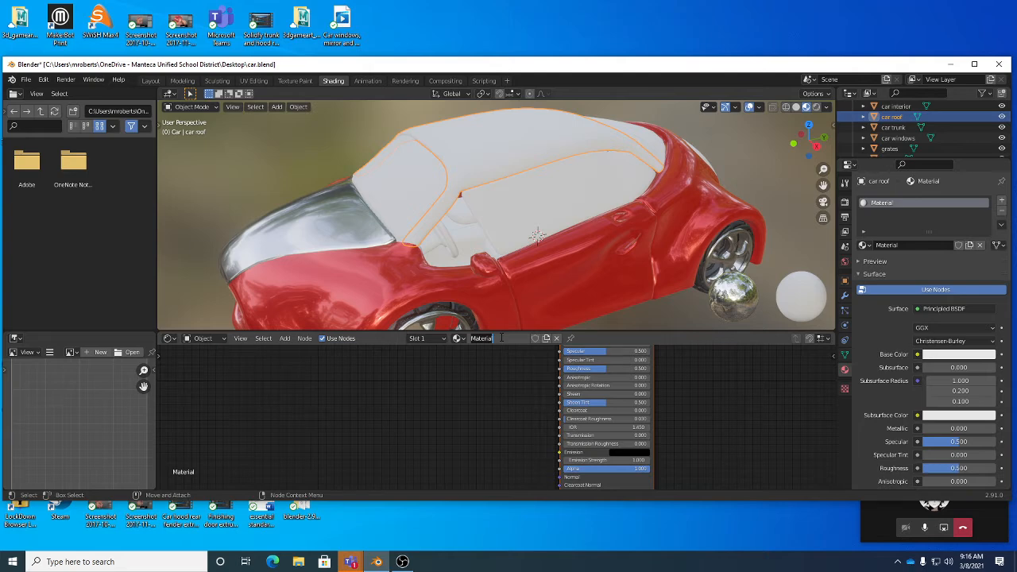
{"action": "type", "text": "roof"}
{"action": "key", "text": "Return"}
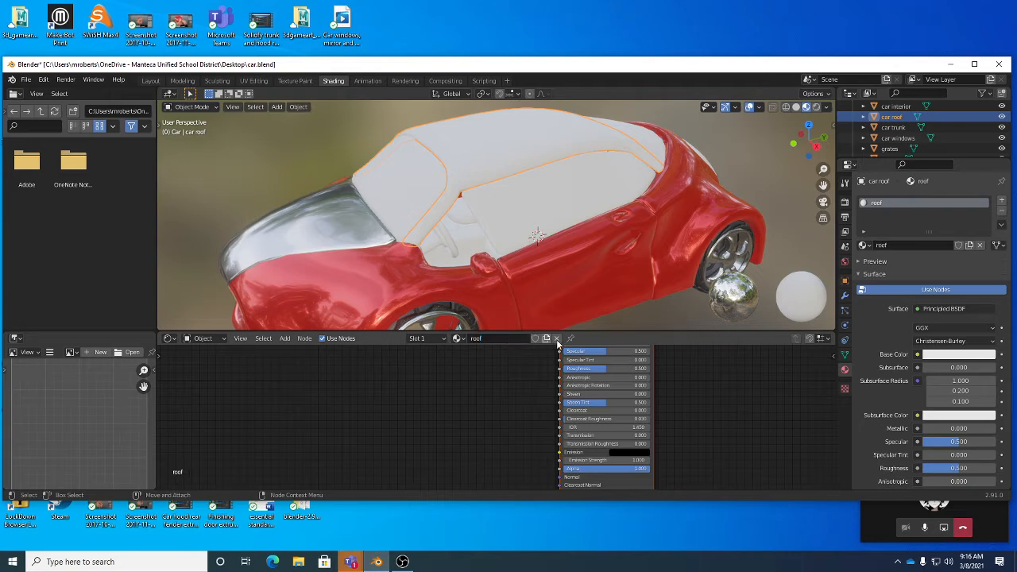
Step: Darken the roof material's Base Color to near black with an HSV value of 0.053
{"action": "middle_click_drag", "start_coordinate": [698, 396], "coordinate": [689, 436]}
{"action": "middle_click_drag", "start_coordinate": [634, 242], "coordinate": [571, 249]}
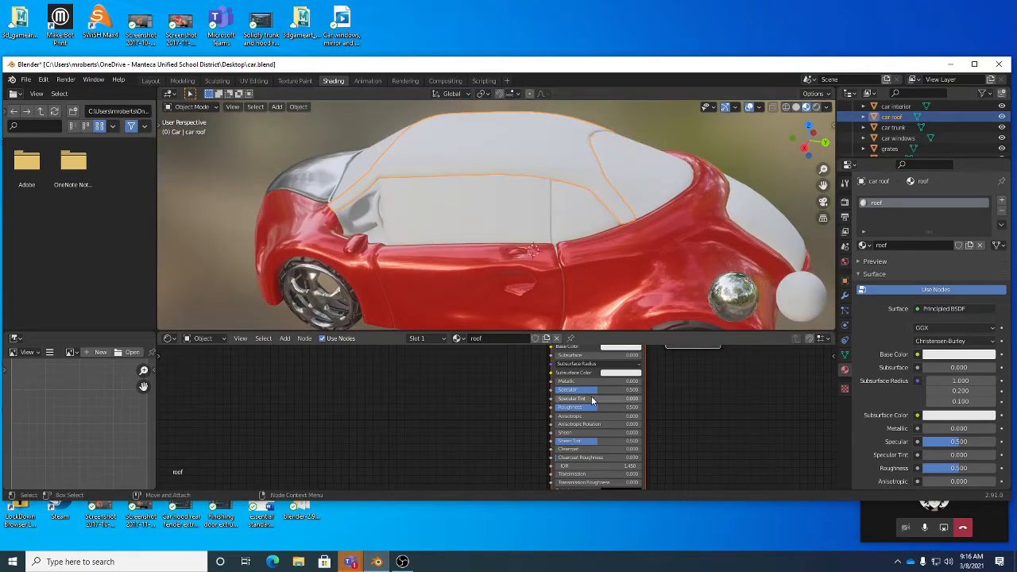
{"action": "middle_click_drag", "start_coordinate": [706, 405], "coordinate": [681, 421]}
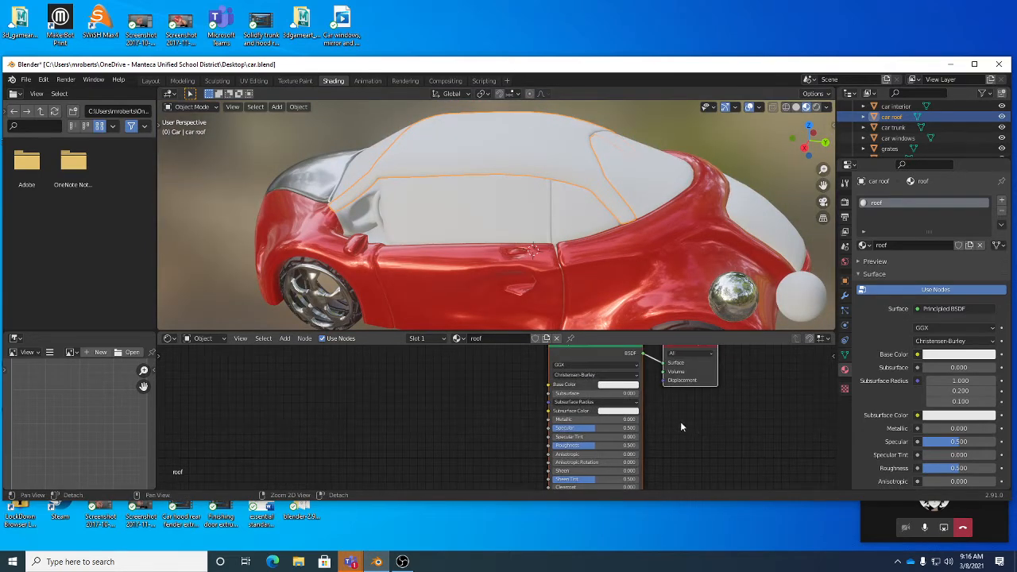
{"action": "middle_click_drag", "start_coordinate": [350, 279], "coordinate": [399, 289]}
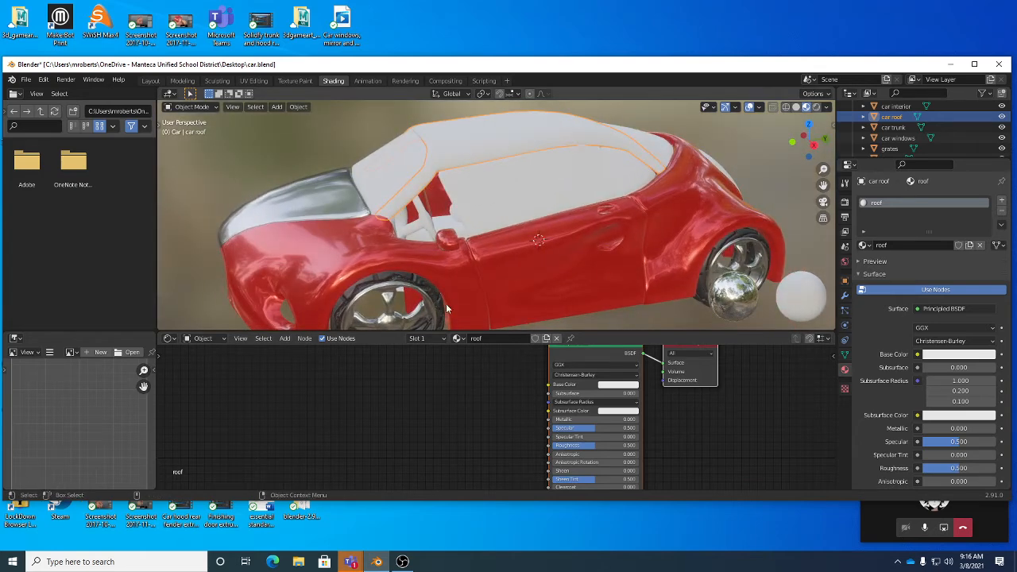
{"action": "middle_click_drag", "start_coordinate": [697, 422], "coordinate": [689, 429]}
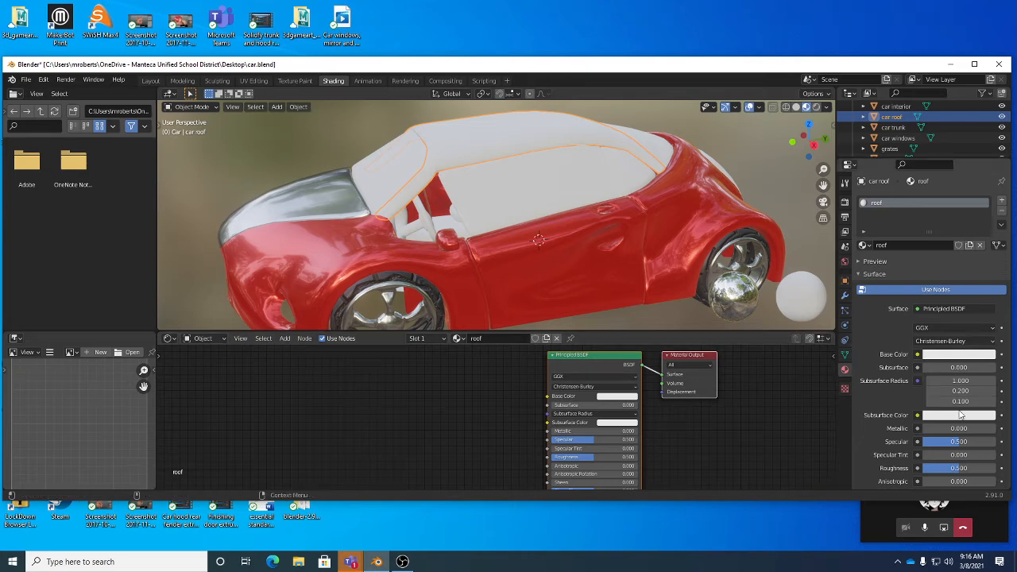
{"action": "left_click", "coordinate": [863, 244]}
{"action": "scroll", "coordinate": [971, 388], "scroll_direction": "down", "scroll_amount": 1}
{"action": "scroll", "coordinate": [966, 350], "scroll_direction": "down", "scroll_amount": 3}
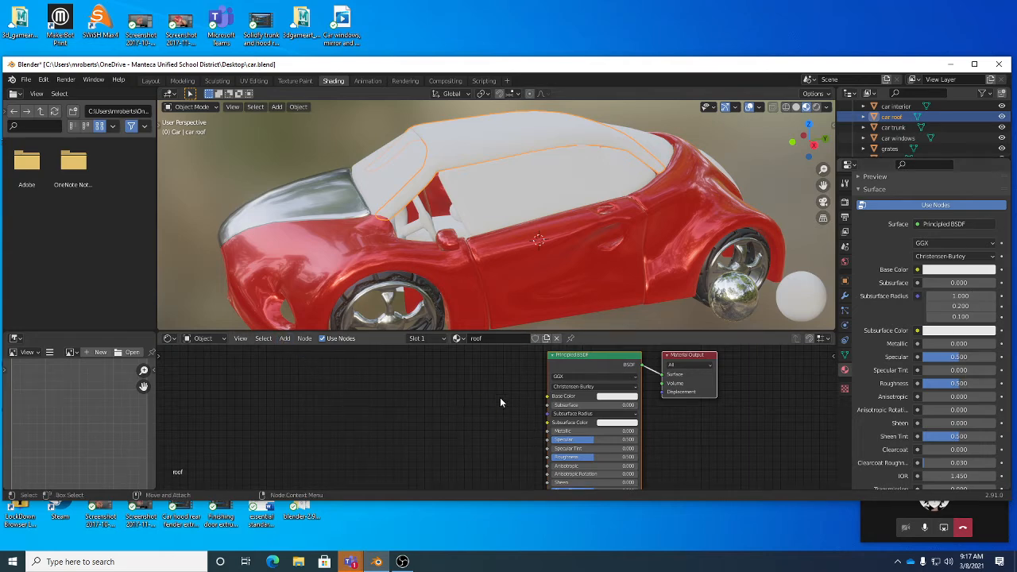
{"action": "scroll", "coordinate": [500, 402], "scroll_direction": "down", "scroll_amount": 2}
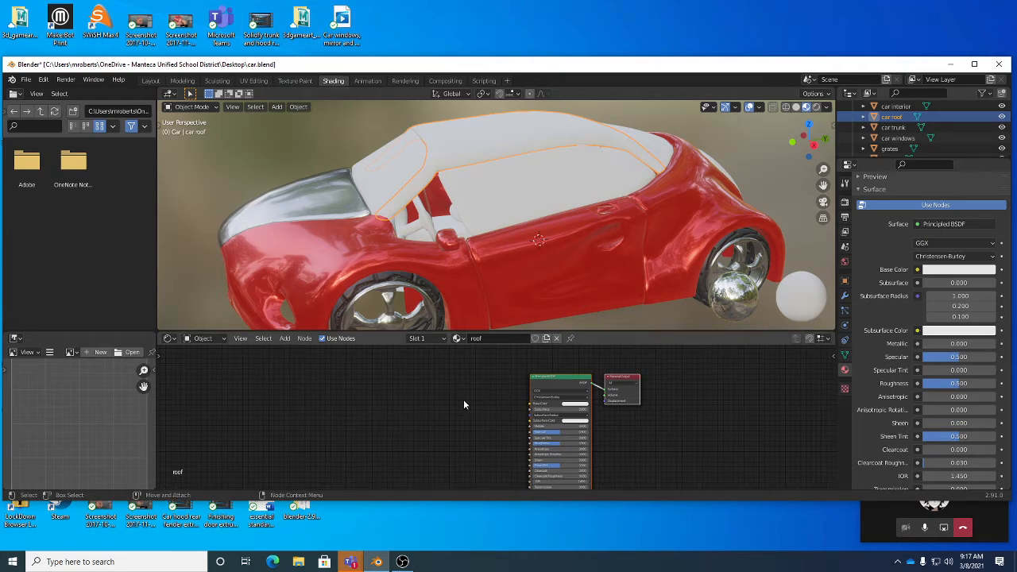
{"action": "scroll", "coordinate": [638, 422], "scroll_direction": "up", "scroll_amount": 2}
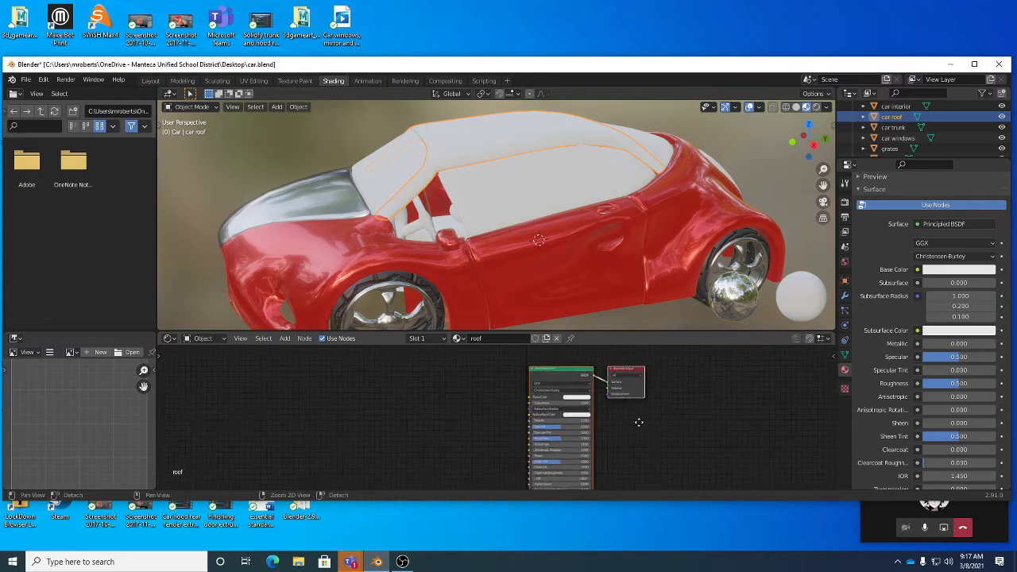
{"action": "left_click", "coordinate": [954, 270]}
{"action": "left_click_drag", "start_coordinate": [988, 161], "coordinate": [988, 190]}
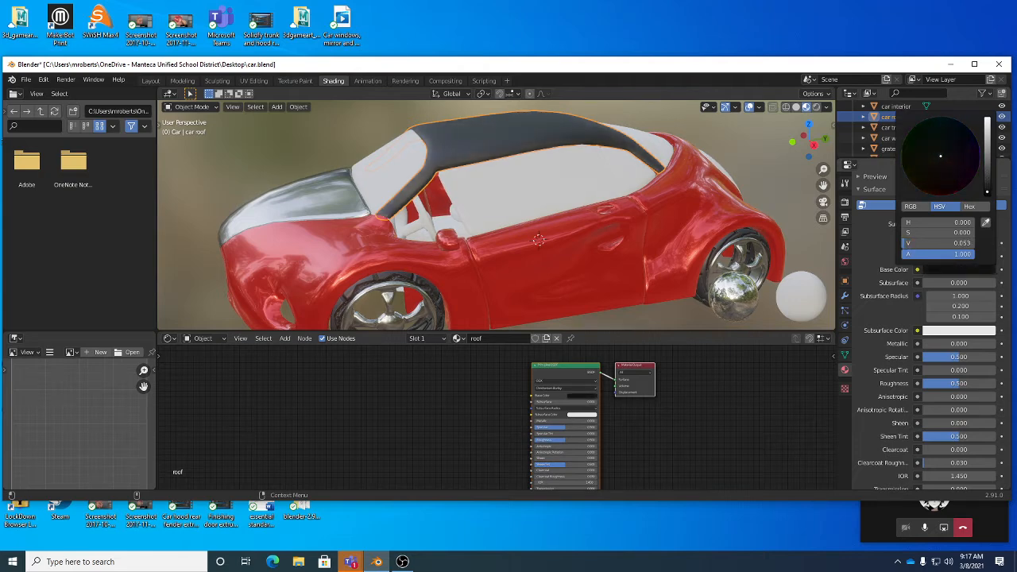
Step: Try the roof material with Roughness 0.205, then with Specular 0.831 and Roughness 0.486, checking the roof from above
{"action": "mouse_move", "coordinate": [625, 224]}
{"action": "middle_mouse_down"}
{"action": "mouse_move", "coordinate": [631, 270]}
{"action": "mouse_move", "coordinate": [588, 227]}
{"action": "mouse_move", "coordinate": [609, 264]}
{"action": "mouse_move", "coordinate": [609, 227]}
{"action": "middle_mouse_up"}
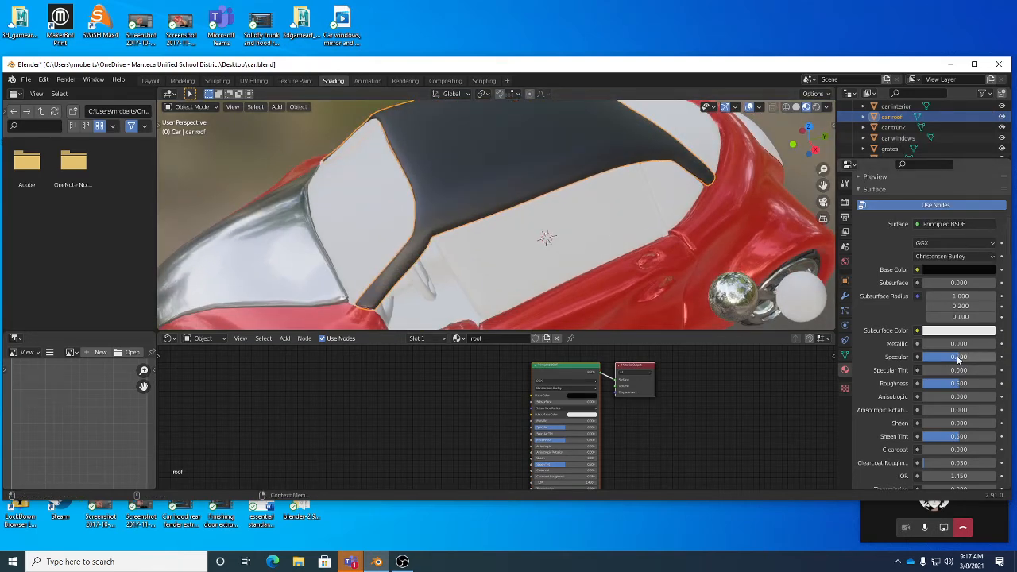
{"action": "left_click_drag", "start_coordinate": [956, 387], "coordinate": [935, 387]}
{"action": "middle_click_drag", "start_coordinate": [676, 226], "coordinate": [648, 237]}
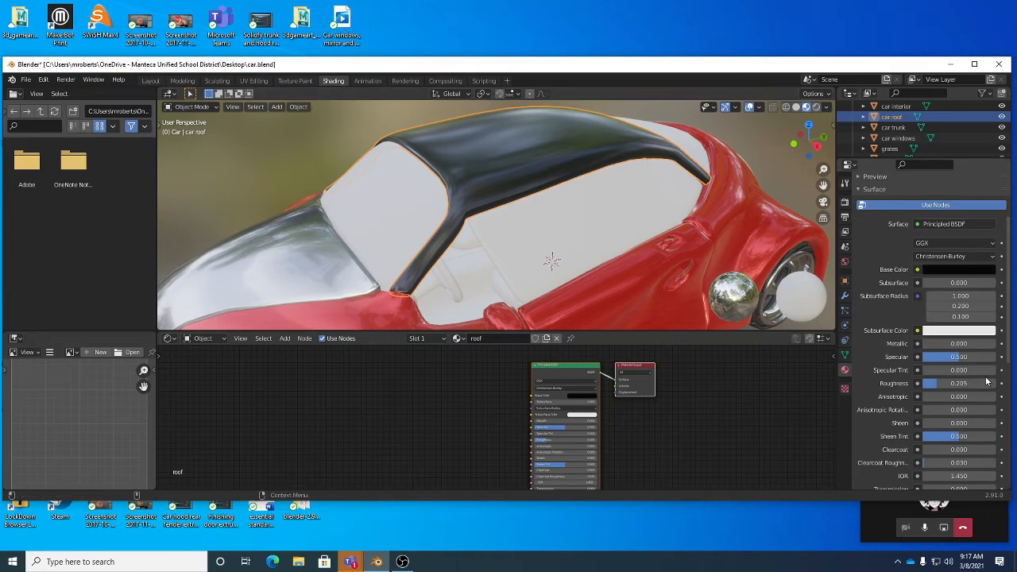
{"action": "left_click_drag", "start_coordinate": [942, 387], "coordinate": [964, 386]}
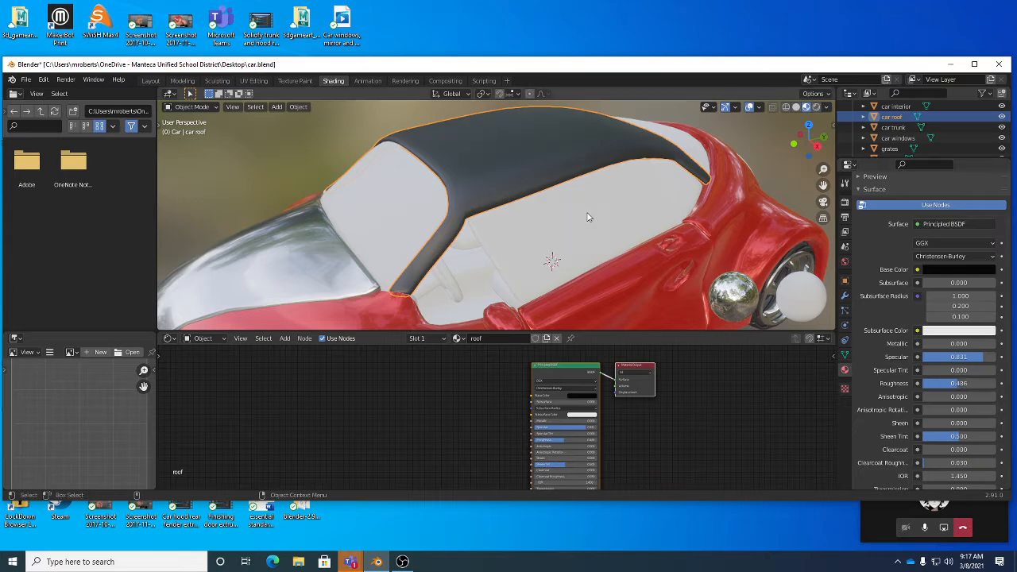
{"action": "mouse_move", "coordinate": [588, 218]}
{"action": "middle_mouse_down"}
{"action": "mouse_move", "coordinate": [572, 265]}
{"action": "mouse_move", "coordinate": [578, 253]}
{"action": "mouse_move", "coordinate": [596, 268]}
{"action": "mouse_move", "coordinate": [596, 237]}
{"action": "mouse_move", "coordinate": [598, 278]}
{"action": "mouse_move", "coordinate": [590, 224]}
{"action": "middle_mouse_up"}
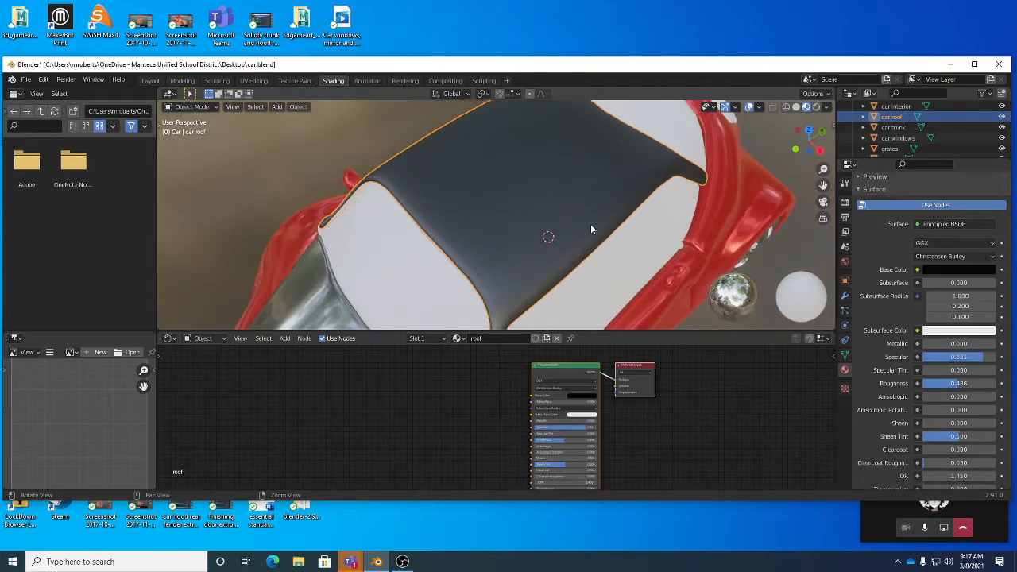
{"action": "middle_click_drag", "start_coordinate": [597, 263], "coordinate": [594, 229]}
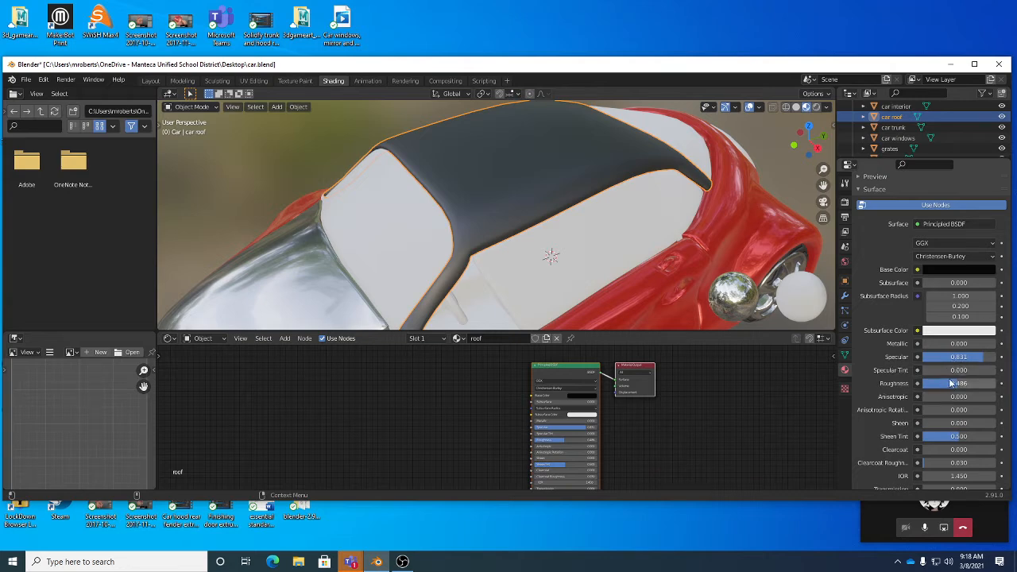
Step: Test a mirror-like roof with zero Roughness, then settle on Specular 0.817 and Roughness 0.468
{"action": "middle_click_drag", "start_coordinate": [521, 207], "coordinate": [591, 236]}
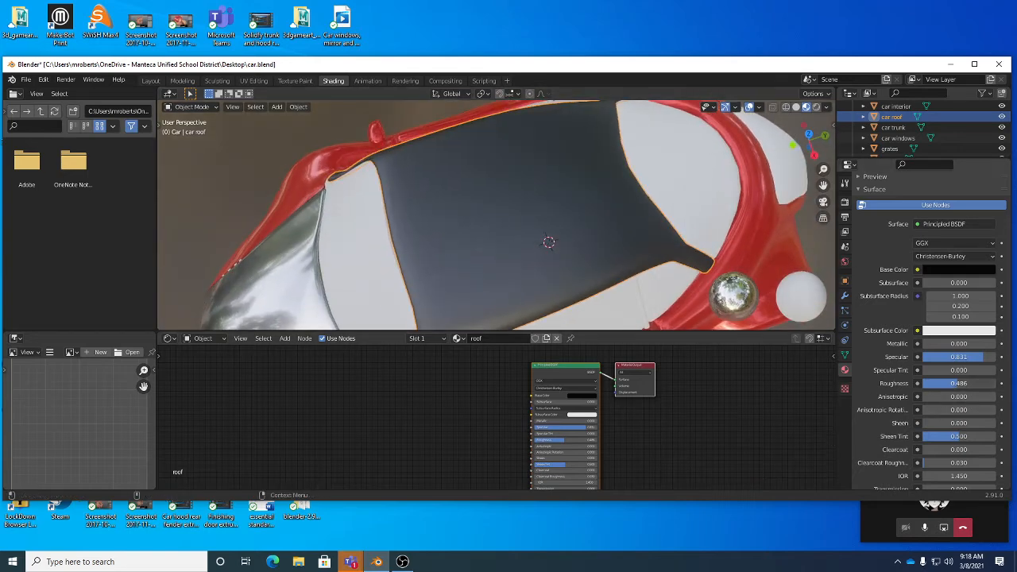
{"action": "left_click_drag", "start_coordinate": [957, 383], "coordinate": [924, 383]}
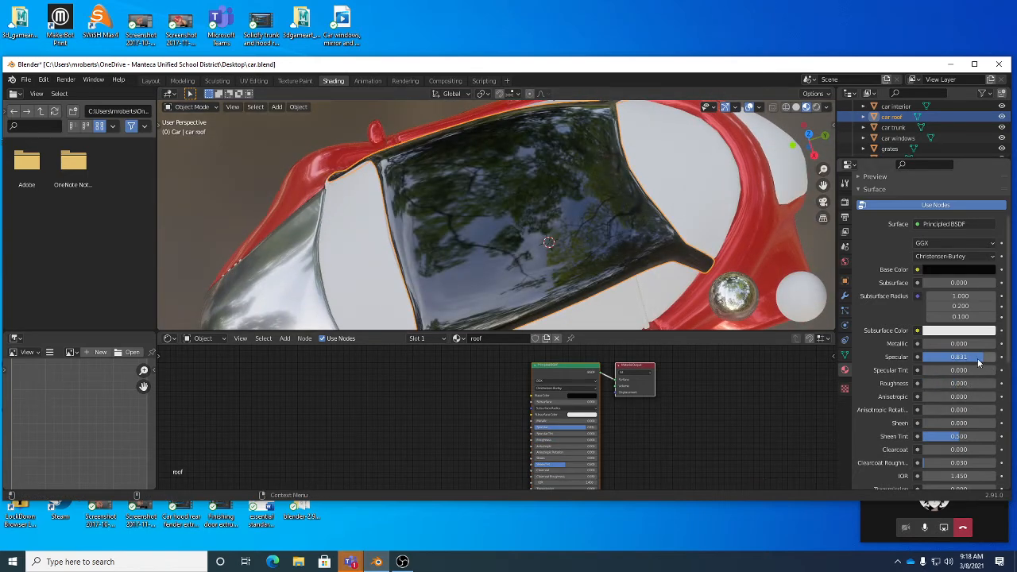
{"action": "left_click_drag", "start_coordinate": [977, 357], "coordinate": [970, 383]}
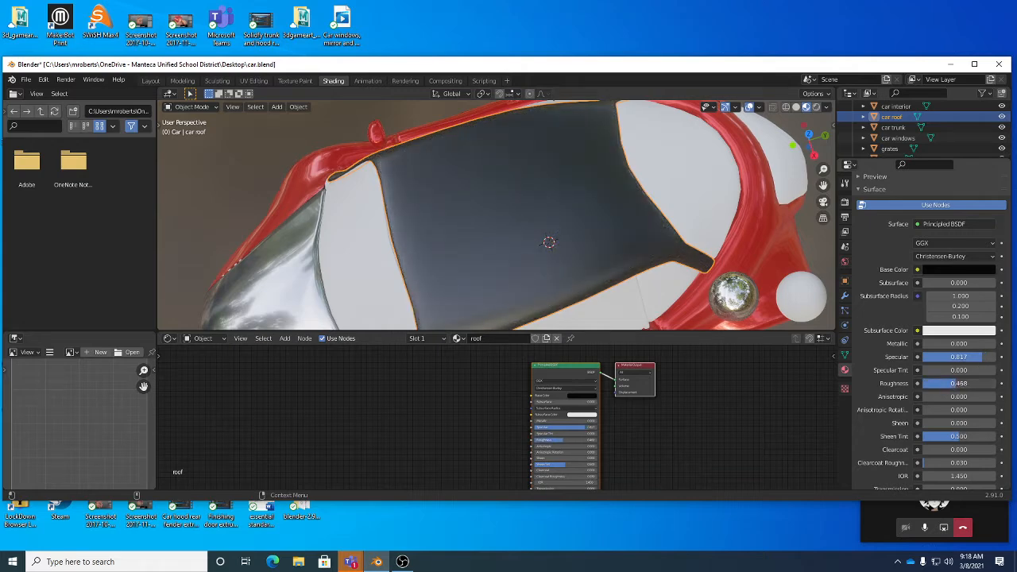
{"action": "middle_click_drag", "start_coordinate": [541, 227], "coordinate": [605, 224]}
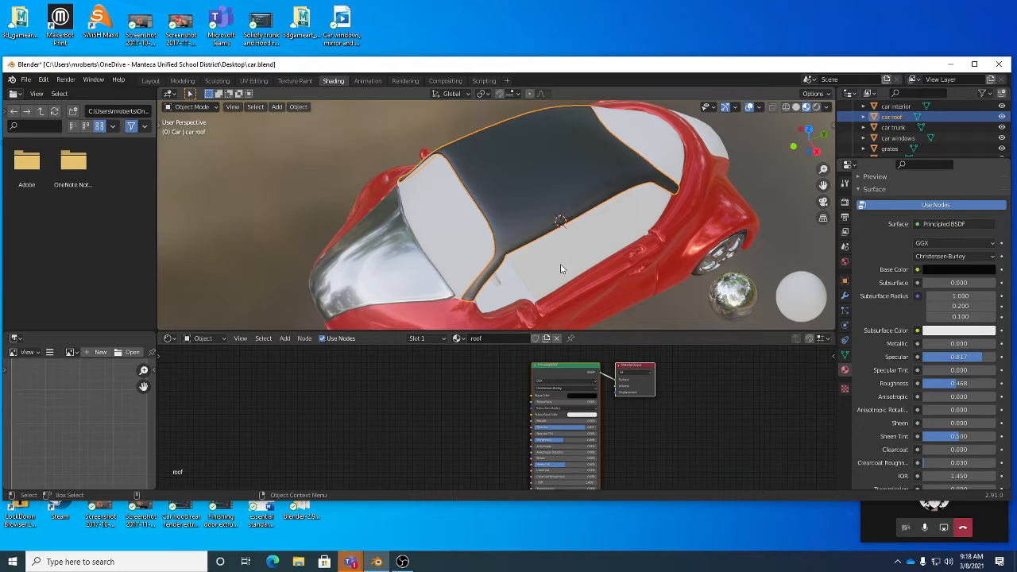
Step: Replace the car hood's rims material with the existing roof material
{"action": "middle_click_drag", "start_coordinate": [560, 269], "coordinate": [414, 208]}
{"action": "left_click", "coordinate": [382, 231]}
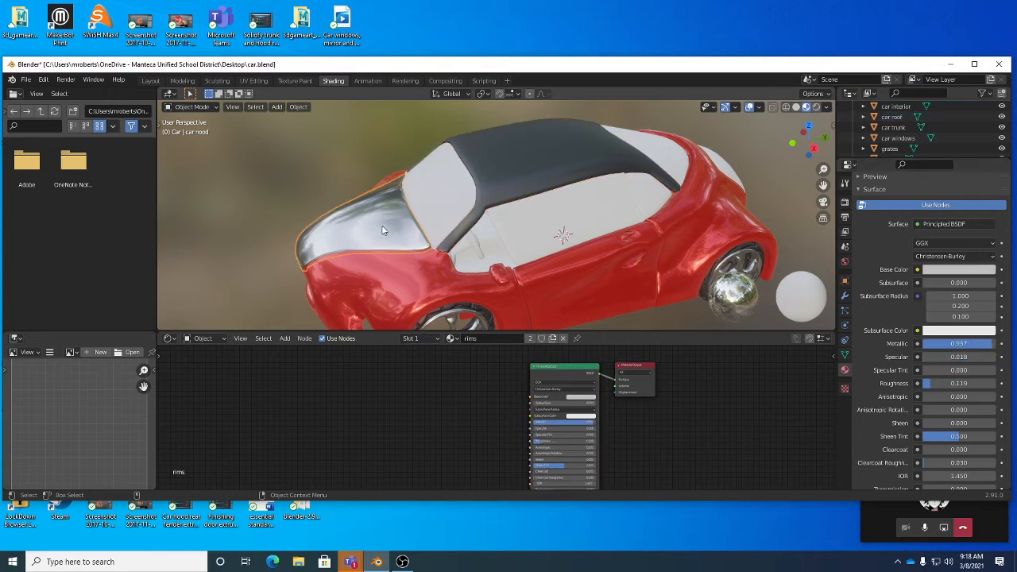
{"action": "left_click", "coordinate": [450, 338]}
{"action": "left_click", "coordinate": [466, 375]}
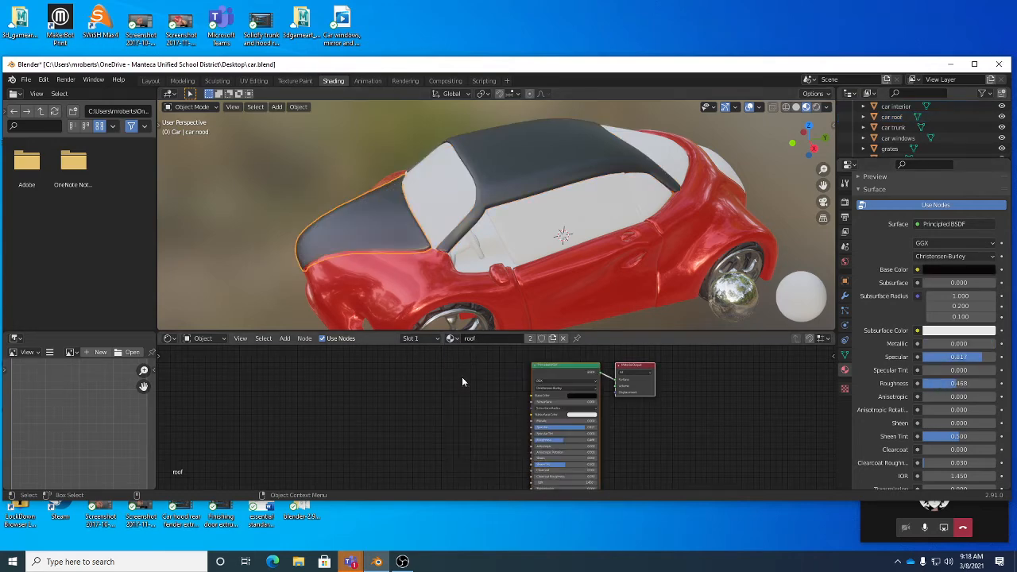
Step: Assign the existing roof material to the car trunk and save the file
{"action": "middle_click_drag", "start_coordinate": [602, 216], "coordinate": [566, 233]}
{"action": "left_click", "coordinate": [606, 254]}
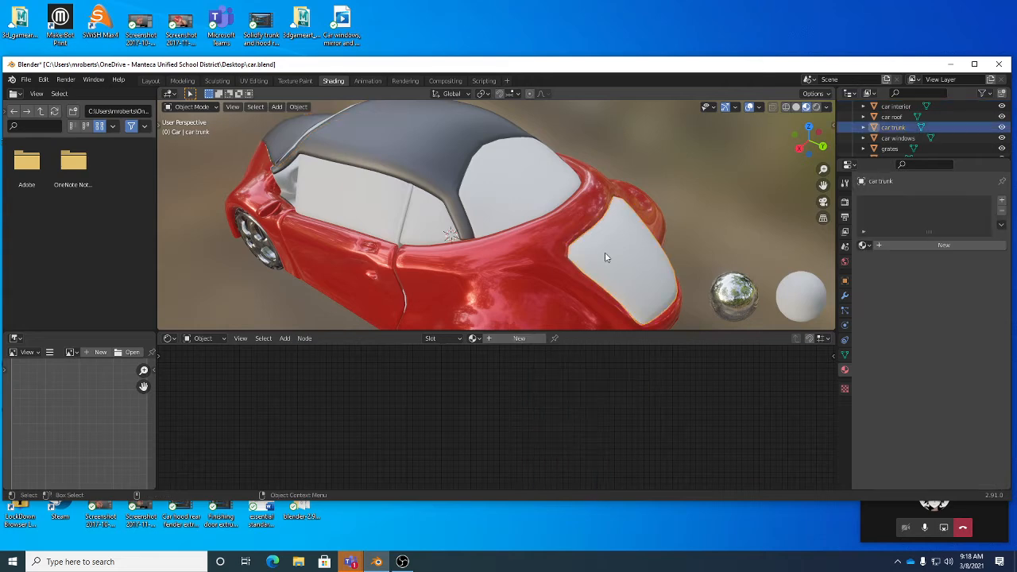
{"action": "left_click", "coordinate": [442, 338]}
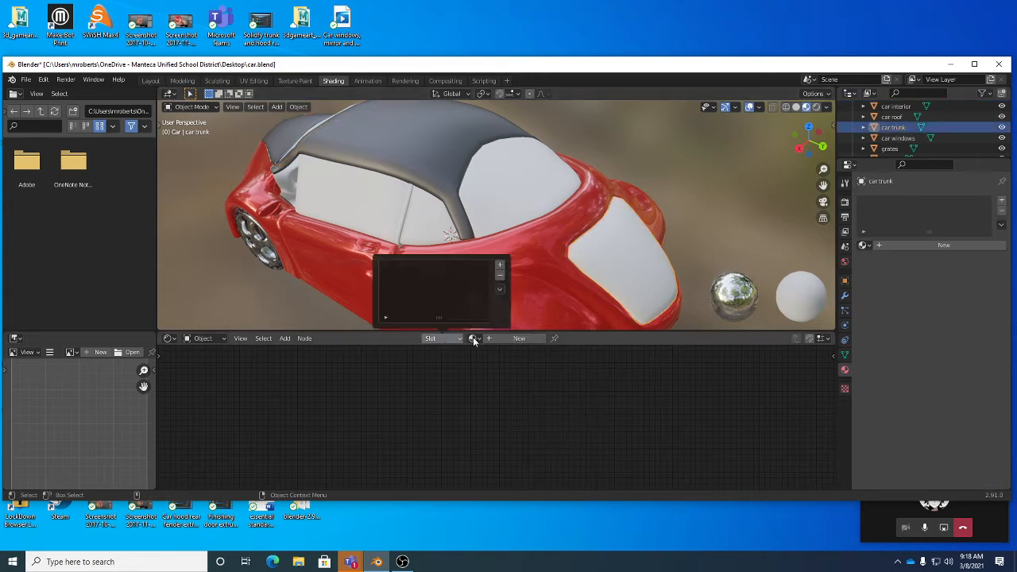
{"action": "left_click", "coordinate": [474, 338]}
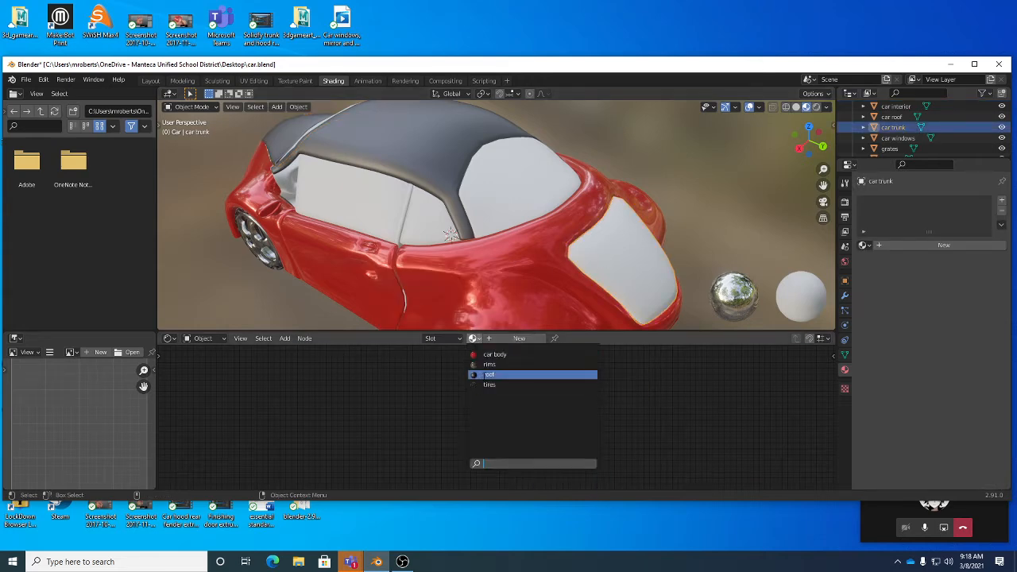
{"action": "left_click", "coordinate": [485, 374]}
{"action": "middle_click_drag", "start_coordinate": [504, 273], "coordinate": [578, 201]}
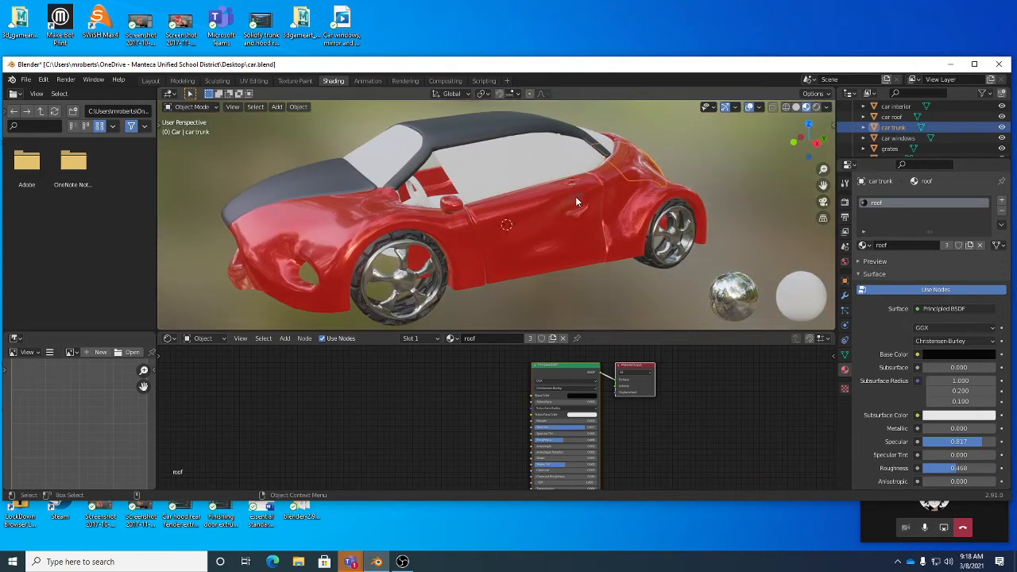
{"action": "key", "text": "ctrl+s"}
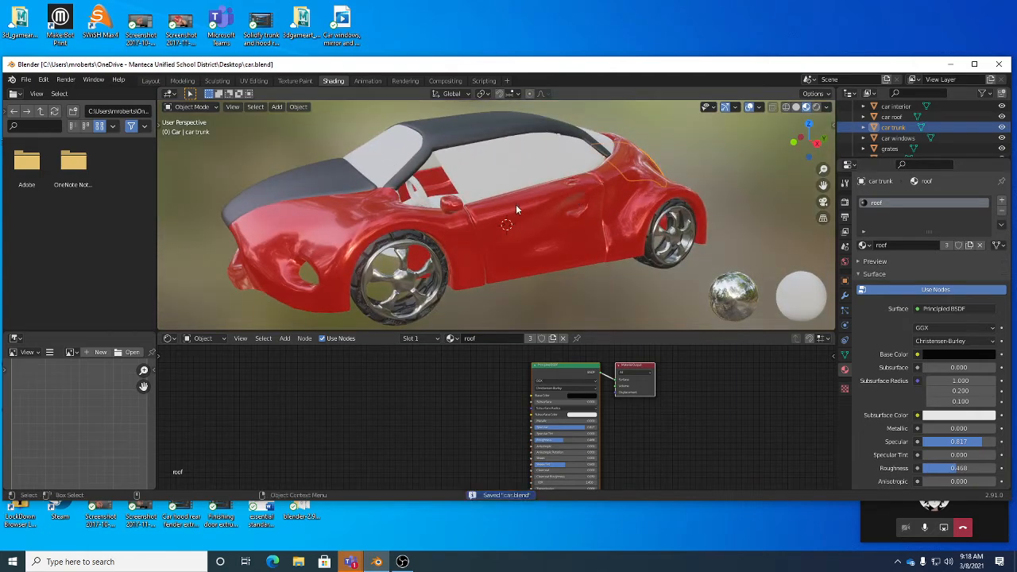
Step: Select the car chairs through the open side window and assign them the existing roof material
{"action": "mouse_move", "coordinate": [516, 204]}
{"action": "middle_mouse_down"}
{"action": "mouse_move", "coordinate": [485, 204]}
{"action": "mouse_move", "coordinate": [528, 207]}
{"action": "mouse_move", "coordinate": [470, 236]}
{"action": "mouse_move", "coordinate": [472, 249]}
{"action": "mouse_move", "coordinate": [521, 208]}
{"action": "middle_mouse_up"}
{"action": "scroll", "coordinate": [529, 211], "scroll_direction": "up", "scroll_amount": 5}
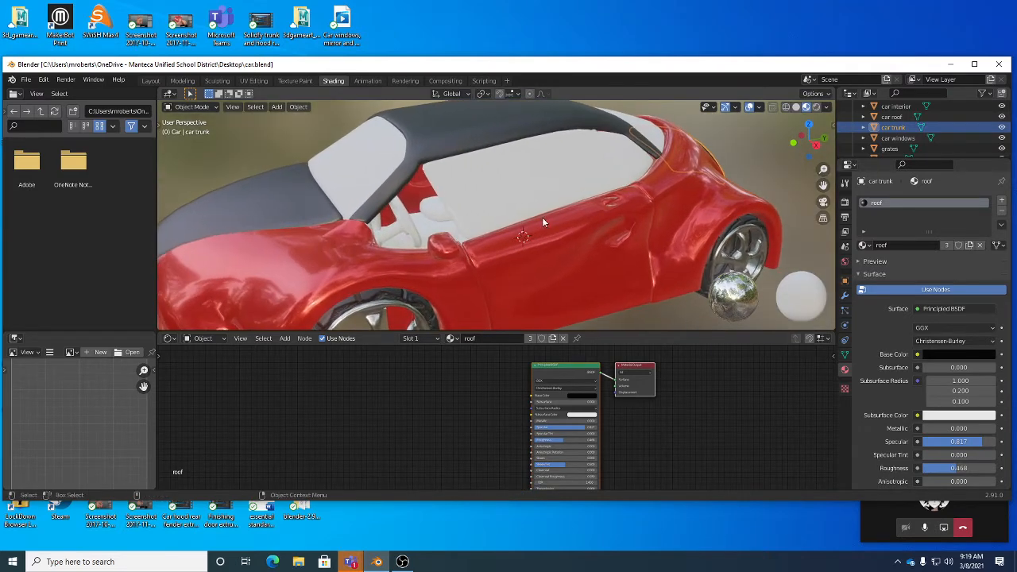
{"action": "left_click", "coordinate": [511, 195]}
{"action": "mouse_move", "coordinate": [510, 195]}
{"action": "middle_mouse_down"}
{"action": "mouse_move", "coordinate": [507, 211]}
{"action": "mouse_move", "coordinate": [461, 230]}
{"action": "mouse_move", "coordinate": [513, 225]}
{"action": "mouse_move", "coordinate": [568, 199]}
{"action": "mouse_move", "coordinate": [514, 202]}
{"action": "mouse_move", "coordinate": [532, 191]}
{"action": "mouse_move", "coordinate": [503, 199]}
{"action": "middle_mouse_up"}
{"action": "left_click", "coordinate": [503, 194]}
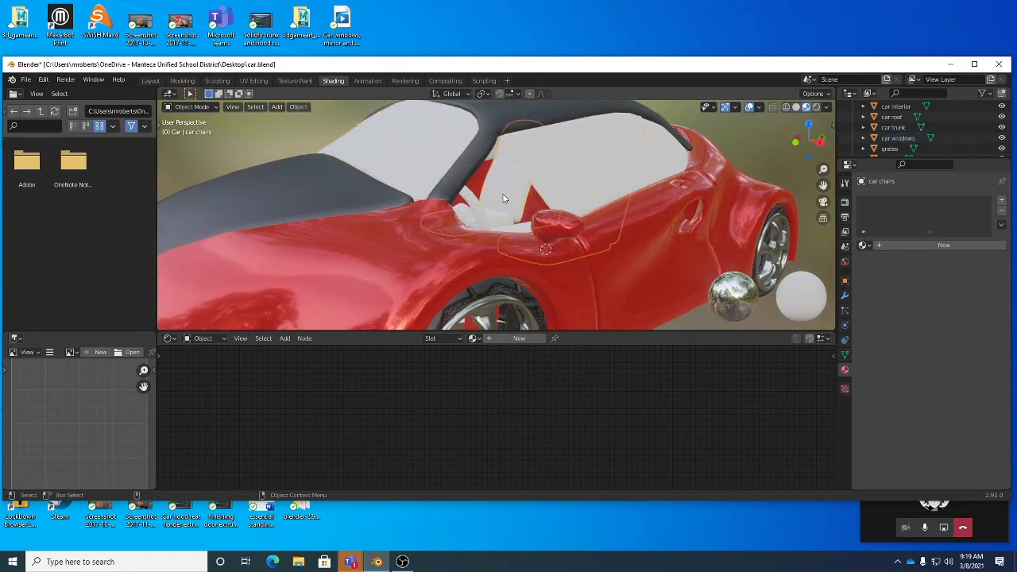
{"action": "left_click", "coordinate": [475, 339]}
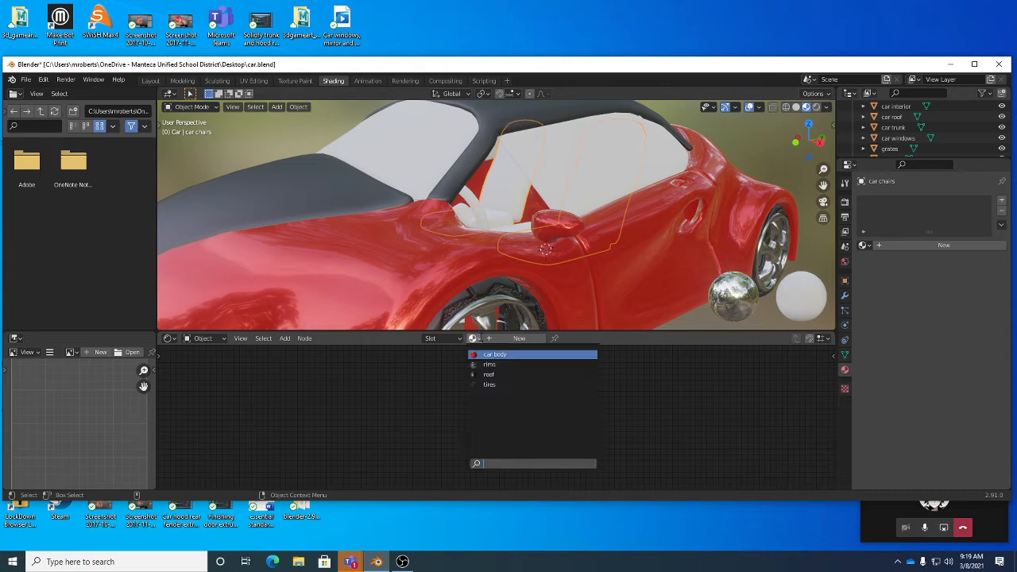
{"action": "left_click", "coordinate": [493, 374]}
Step: Select the car interior and give it the existing roof material as well
{"action": "middle_click_drag", "start_coordinate": [493, 238], "coordinate": [382, 236]}
{"action": "left_click", "coordinate": [356, 237]}
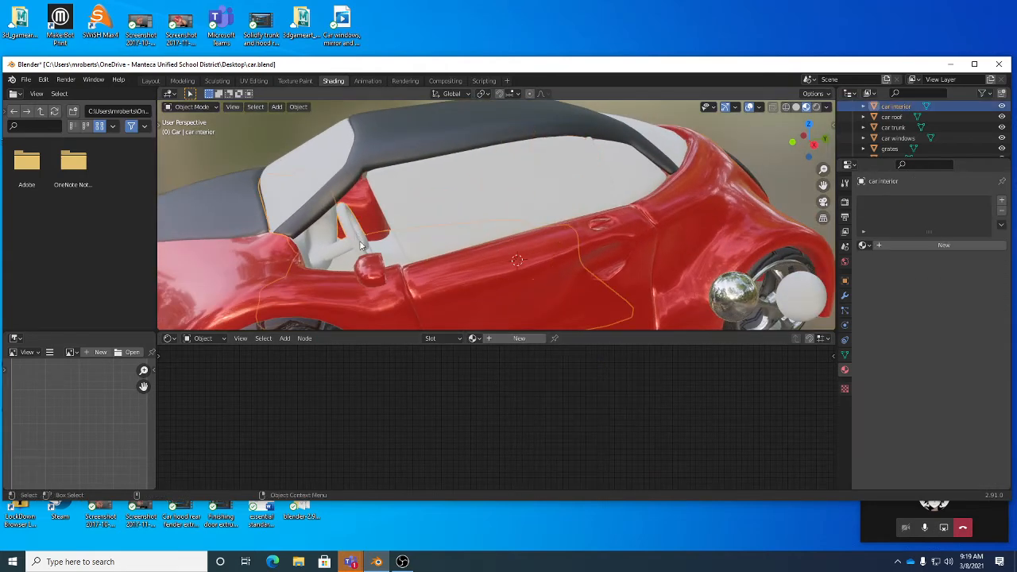
{"action": "left_click", "coordinate": [480, 340]}
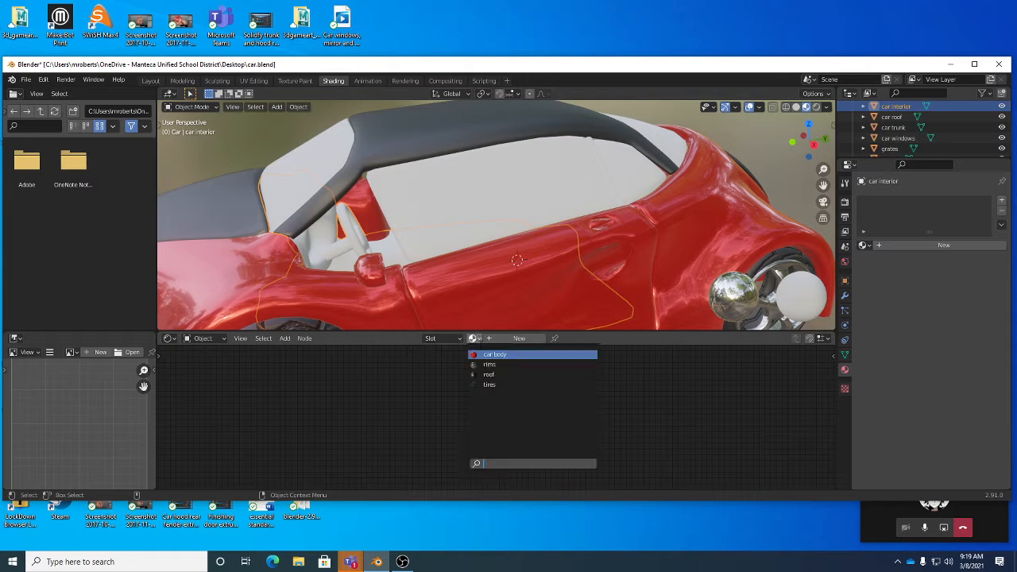
{"action": "left_click", "coordinate": [494, 375]}
{"action": "middle_click_drag", "start_coordinate": [493, 238], "coordinate": [490, 181]}
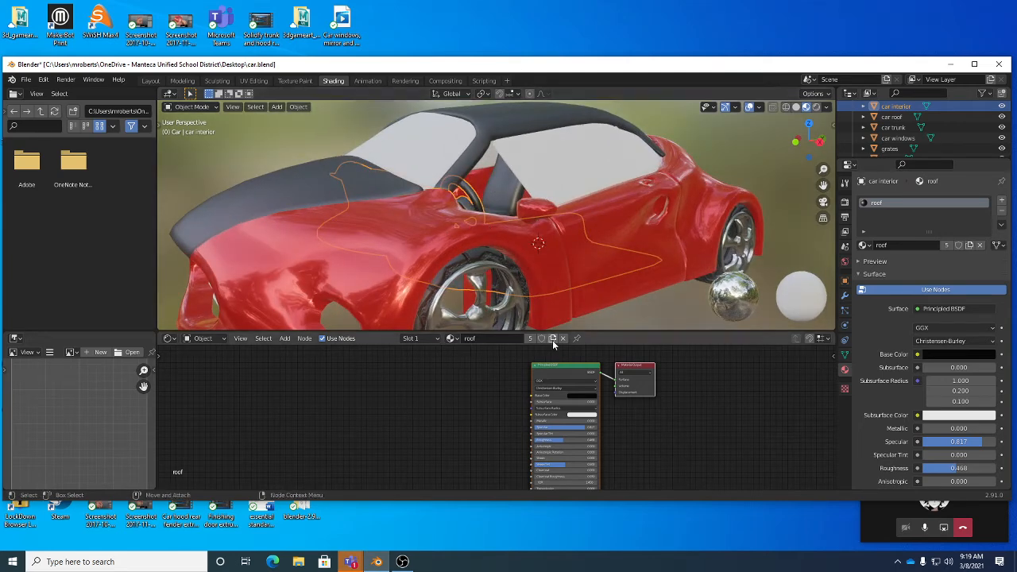
Step: Make an independent copy of the roof material on the car chairs and name it "seats"
{"action": "left_click", "coordinate": [504, 197]}
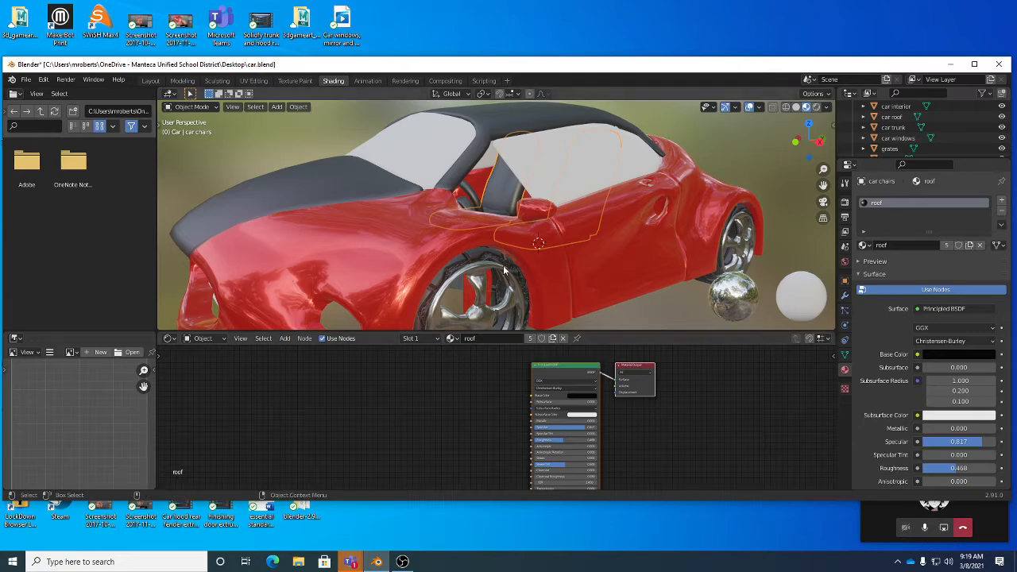
{"action": "left_click", "coordinate": [555, 341]}
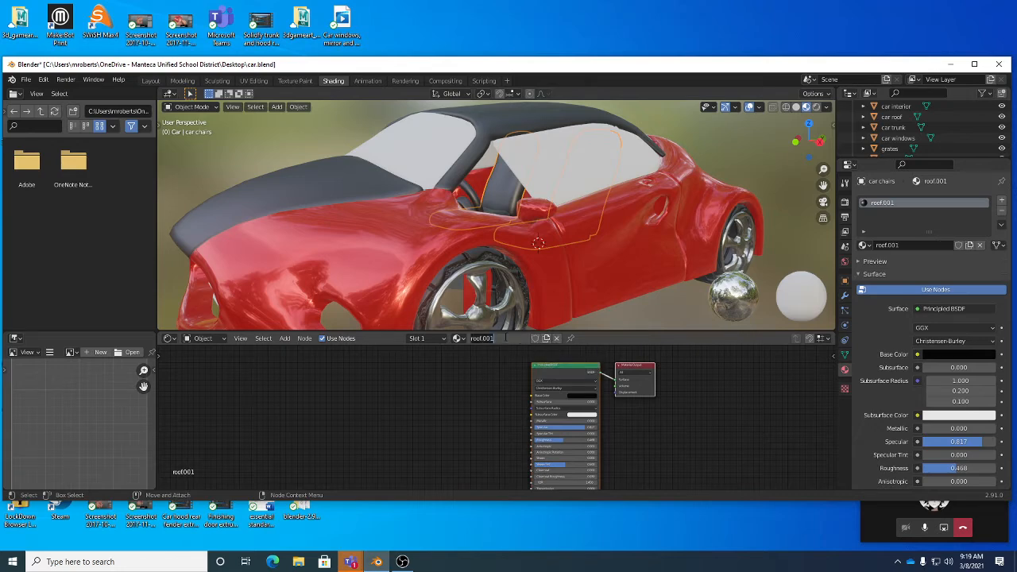
{"action": "double_click", "coordinate": [506, 338]}
{"action": "type", "text": "seats"}
{"action": "key", "text": "Return"}
Step: Set the seats material's specular and roughness to 0 with a grey base color, and save the file with the car windows selected
{"action": "left_click", "coordinate": [585, 395]}
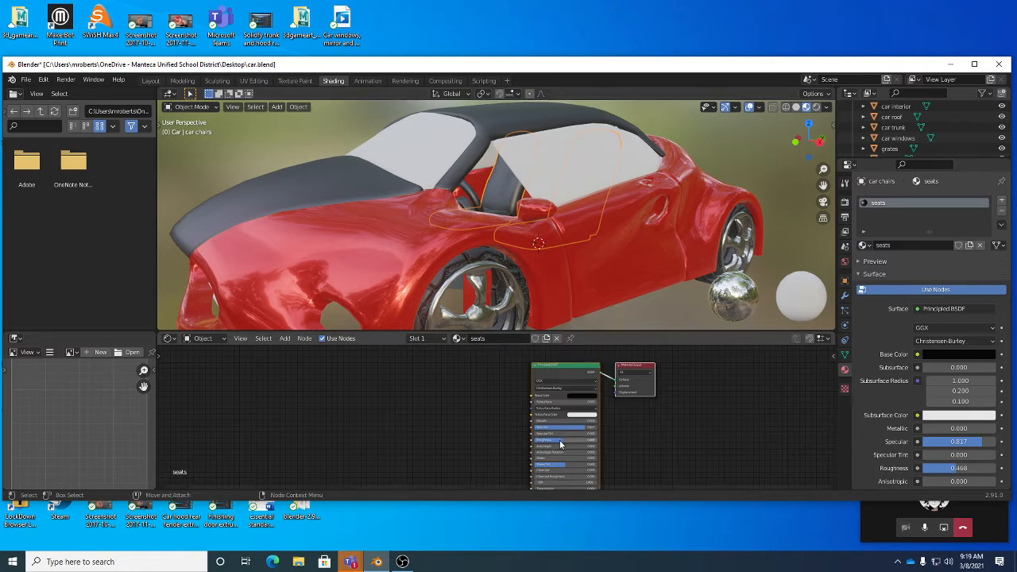
{"action": "left_click_drag", "start_coordinate": [581, 427], "coordinate": [528, 439]}
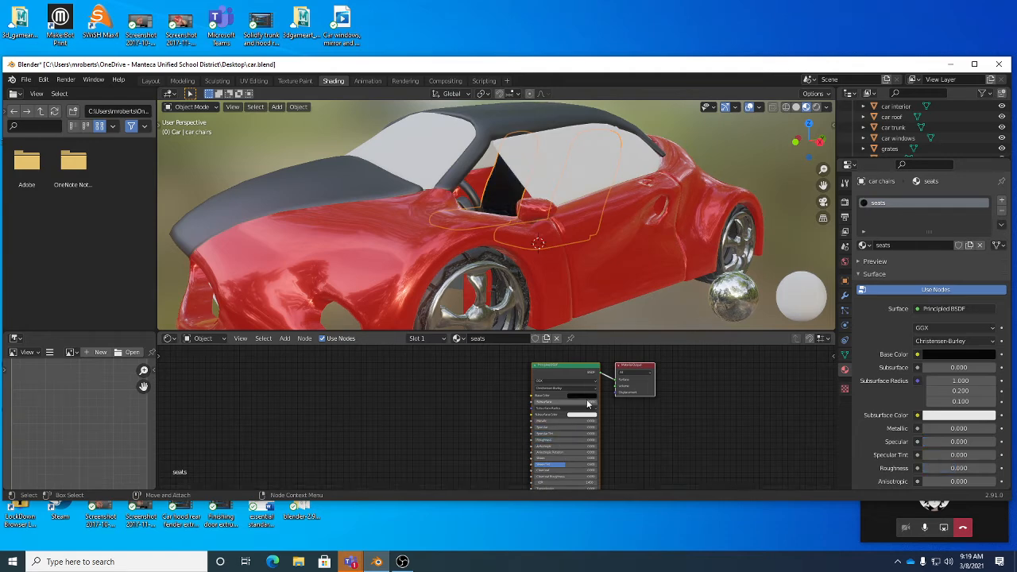
{"action": "left_click", "coordinate": [587, 395]}
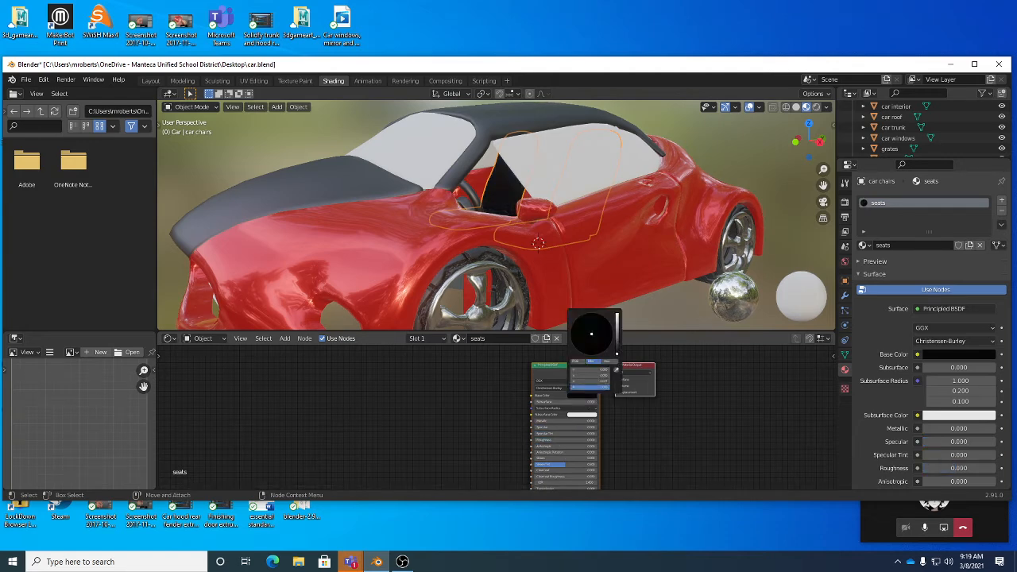
{"action": "left_click_drag", "start_coordinate": [617, 354], "coordinate": [617, 337]}
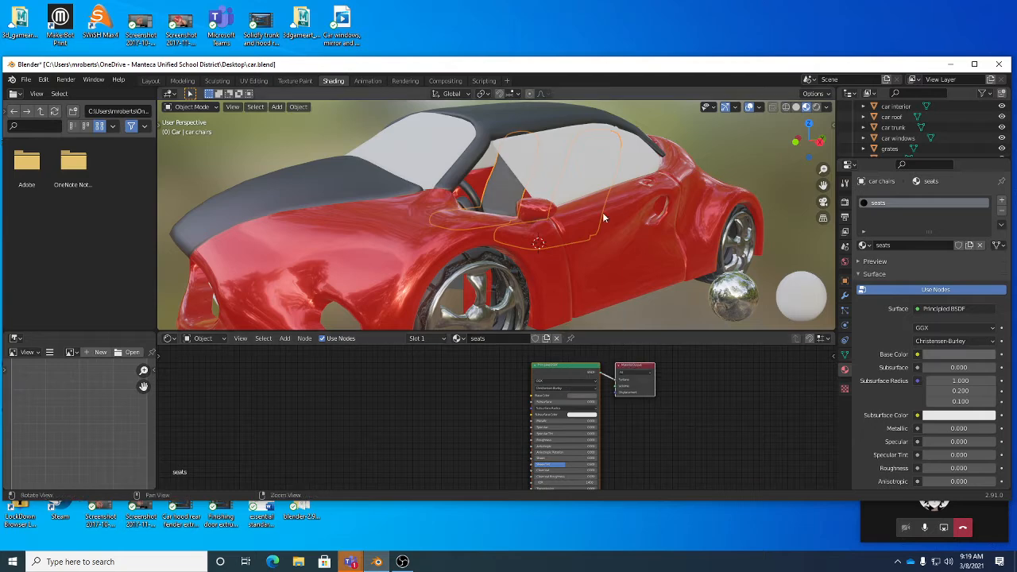
{"action": "mouse_move", "coordinate": [604, 218]}
{"action": "middle_mouse_down"}
{"action": "mouse_move", "coordinate": [578, 234]}
{"action": "mouse_move", "coordinate": [607, 227]}
{"action": "middle_mouse_up"}
{"action": "middle_click_drag", "start_coordinate": [599, 217], "coordinate": [573, 226]}
{"action": "left_click", "coordinate": [552, 203]}
{"action": "key", "text": "ctrl+s"}
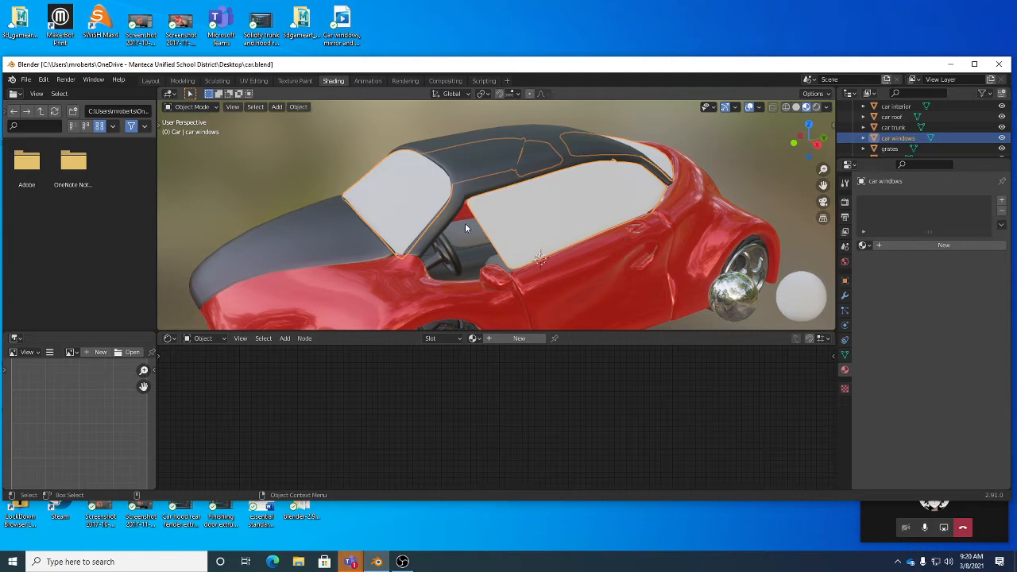
{"action": "left_click", "coordinate": [346, 245]}
{"action": "left_click", "coordinate": [450, 339]}
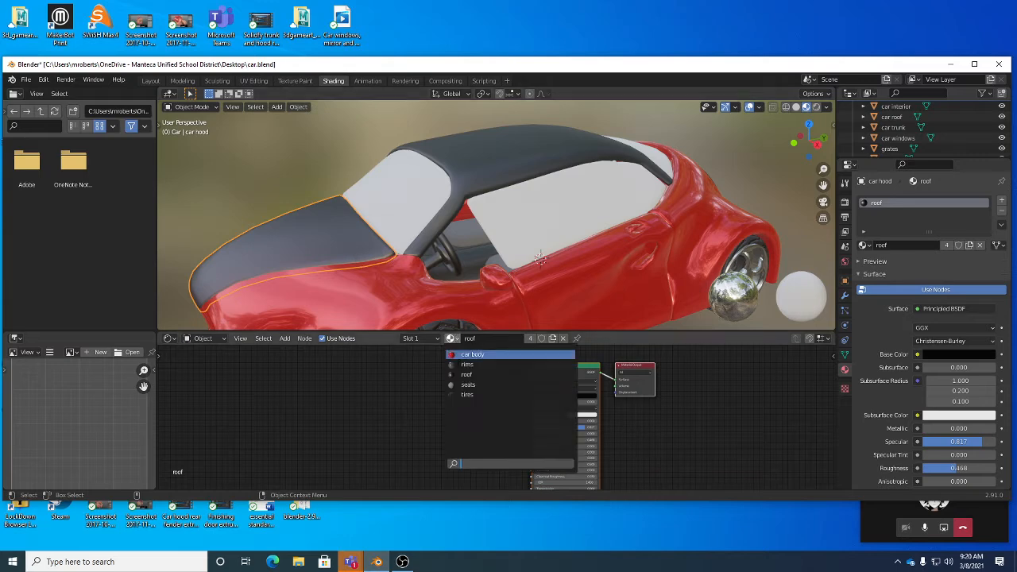
{"action": "left_click", "coordinate": [405, 371]}
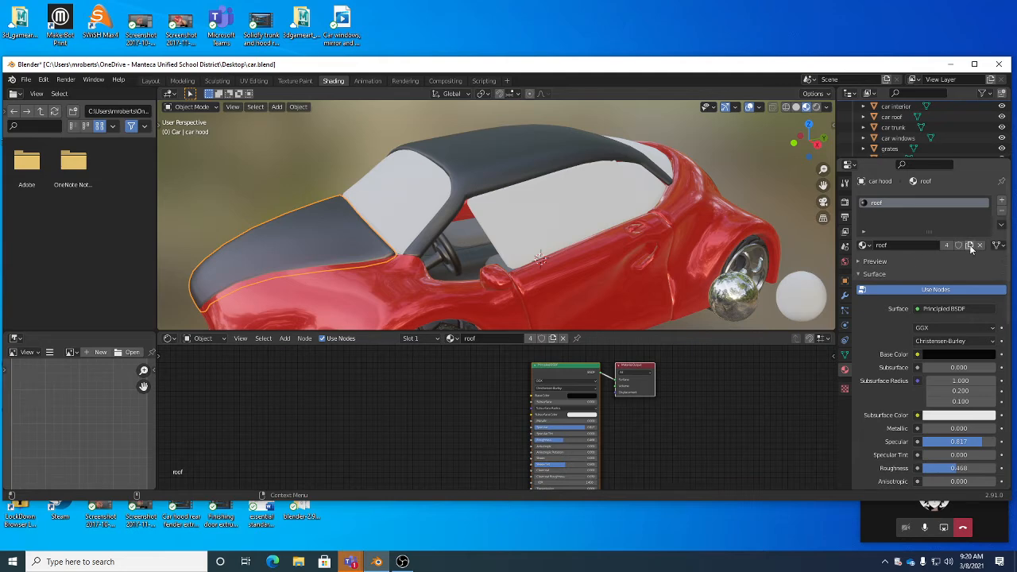
{"action": "left_click", "coordinate": [866, 246]}
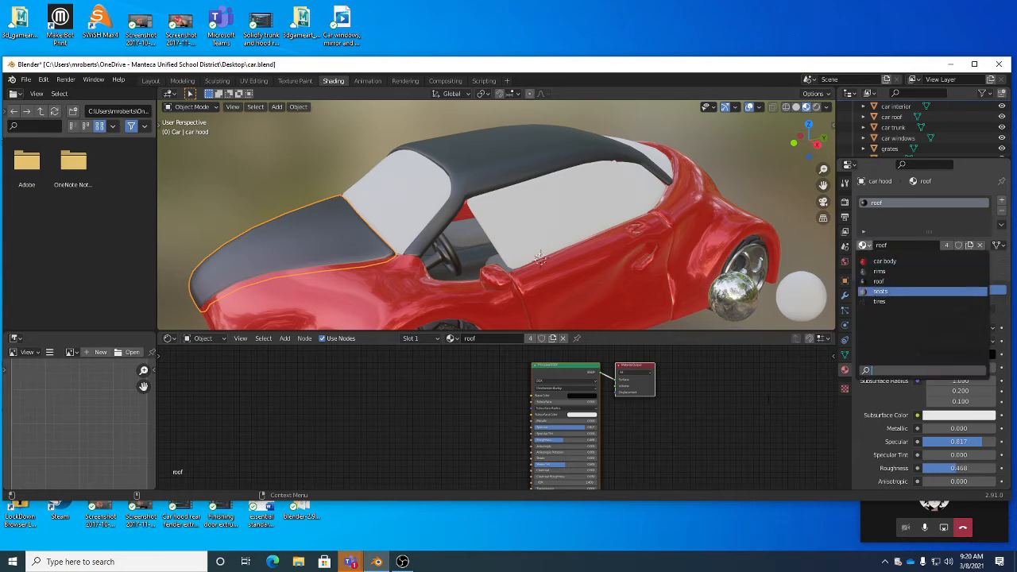
{"action": "left_click", "coordinate": [845, 348]}
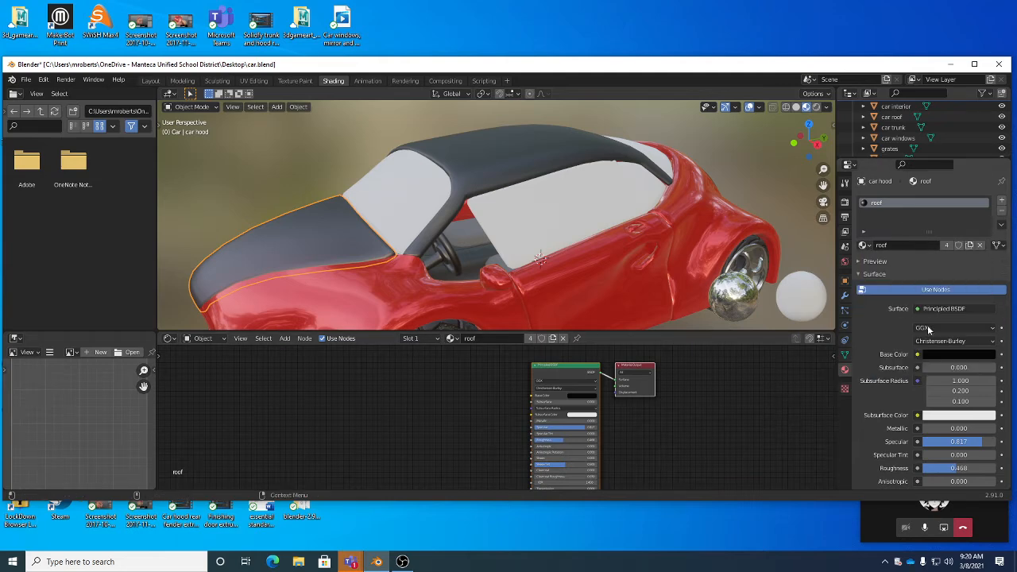
Step: Create a new material for the car windows and name it "windows"
{"action": "left_click", "coordinate": [521, 231]}
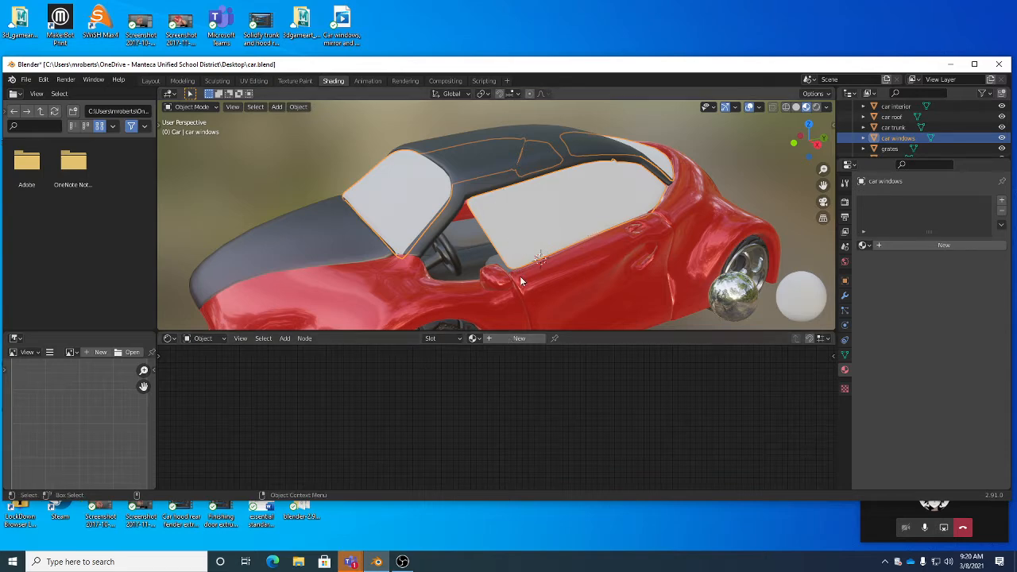
{"action": "left_click", "coordinate": [519, 338]}
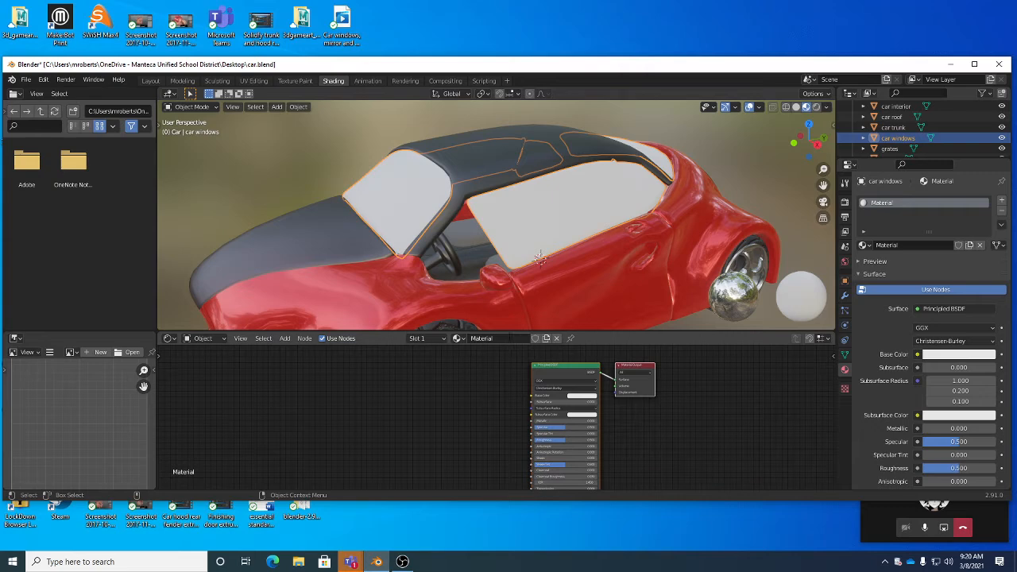
{"action": "double_click", "coordinate": [509, 338]}
{"action": "type", "text": "wind"}
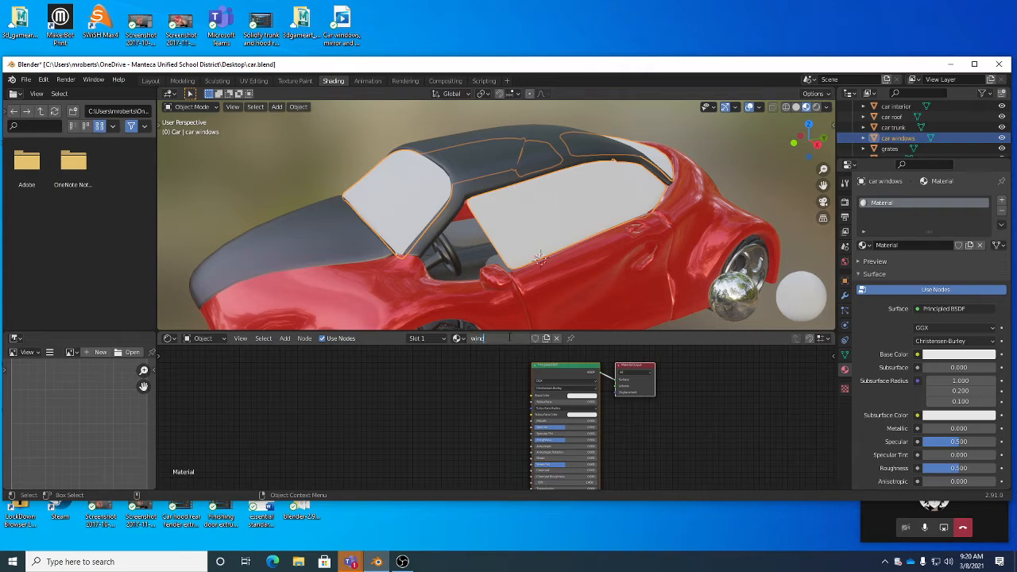
{"action": "type", "text": "ows"}
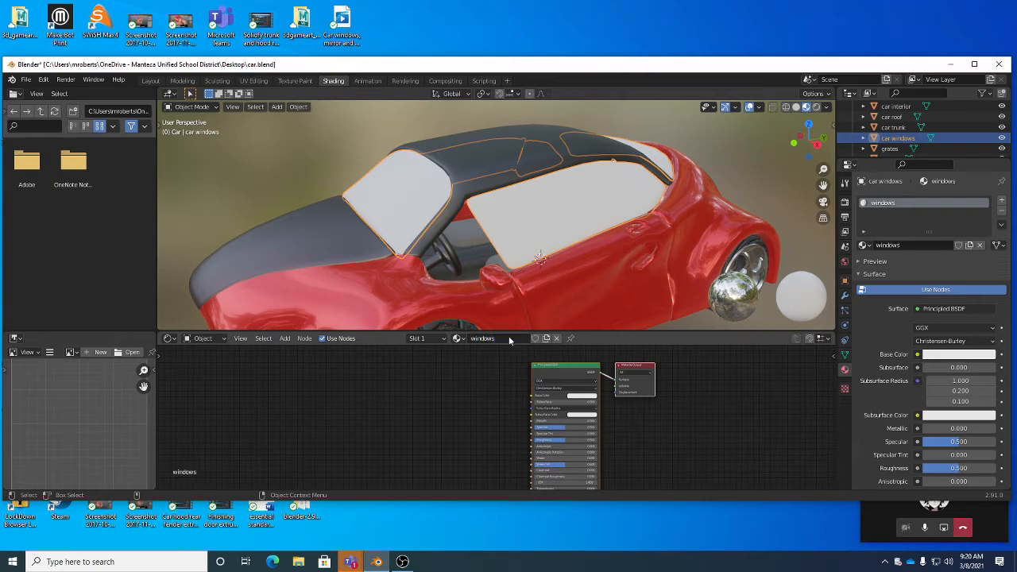
{"action": "key", "text": "Return"}
Step: Set the windows material's transmission to 0.921, trying an alpha of 0.086 before restoring it to 1.000
{"action": "middle_click_drag", "start_coordinate": [654, 181], "coordinate": [636, 187]}
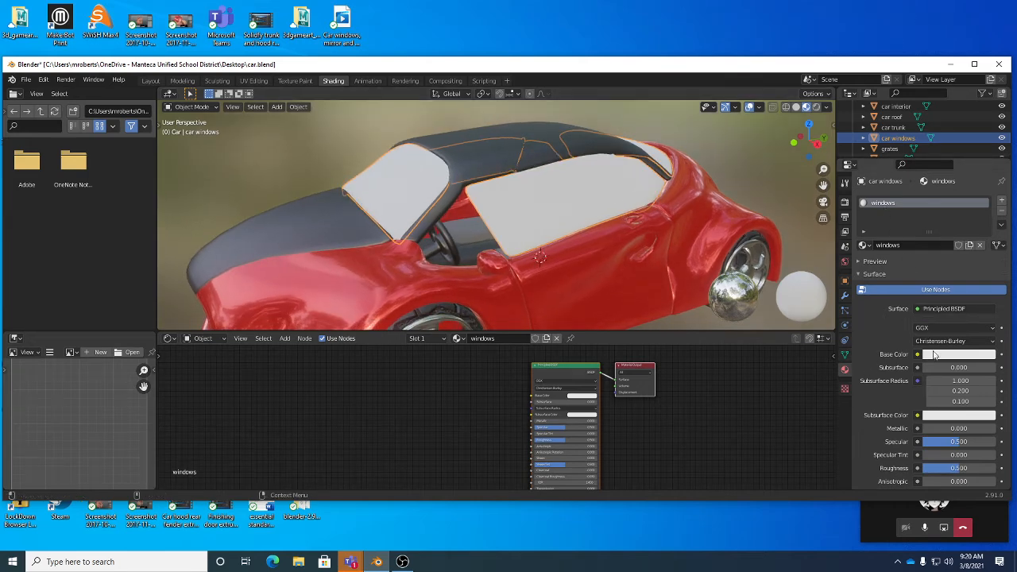
{"action": "scroll", "coordinate": [957, 397], "scroll_direction": "down", "scroll_amount": 4}
{"action": "scroll", "coordinate": [962, 410], "scroll_direction": "down", "scroll_amount": 5}
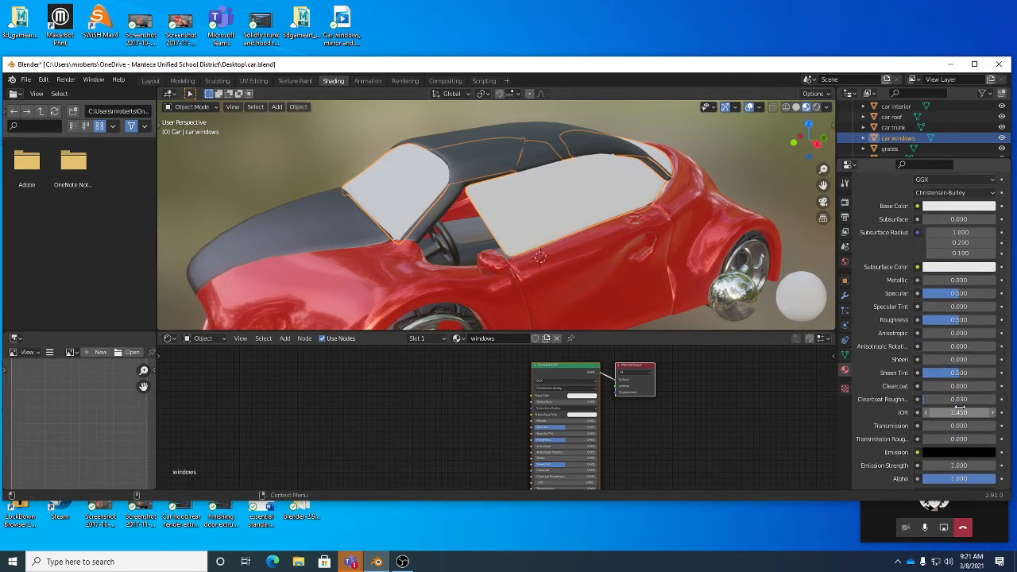
{"action": "left_click_drag", "start_coordinate": [941, 386], "coordinate": [998, 386]}
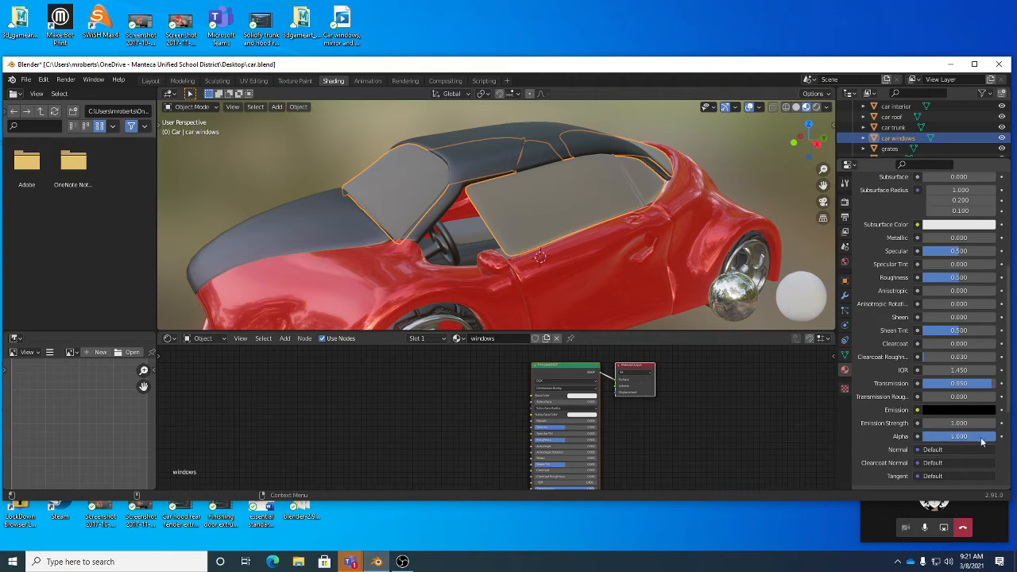
{"action": "left_click_drag", "start_coordinate": [991, 438], "coordinate": [932, 436]}
{"action": "middle_click_drag", "start_coordinate": [593, 208], "coordinate": [598, 232]}
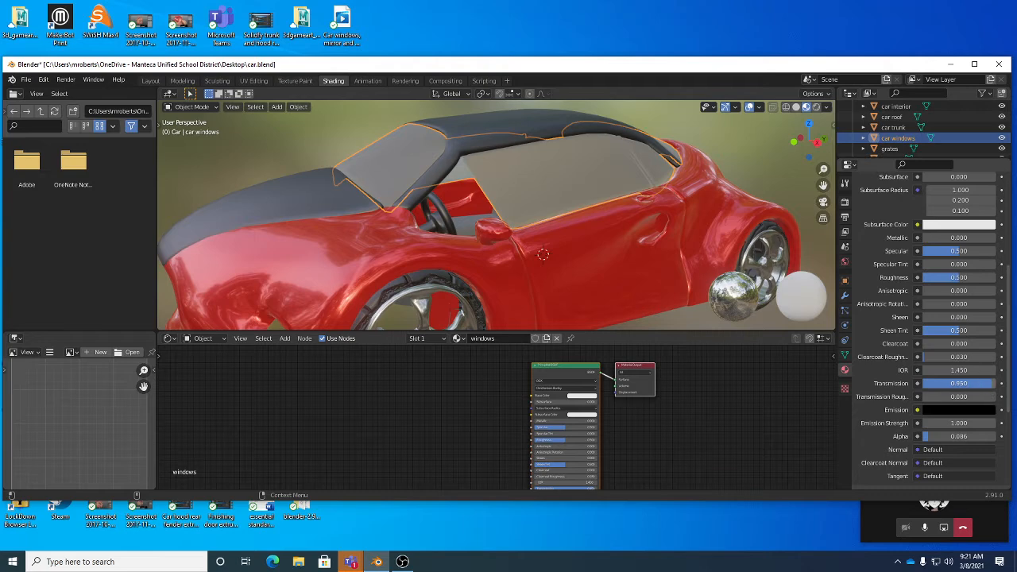
{"action": "left_click_drag", "start_coordinate": [958, 383], "coordinate": [957, 383]}
{"action": "left_click_drag", "start_coordinate": [944, 437], "coordinate": [1012, 437]}
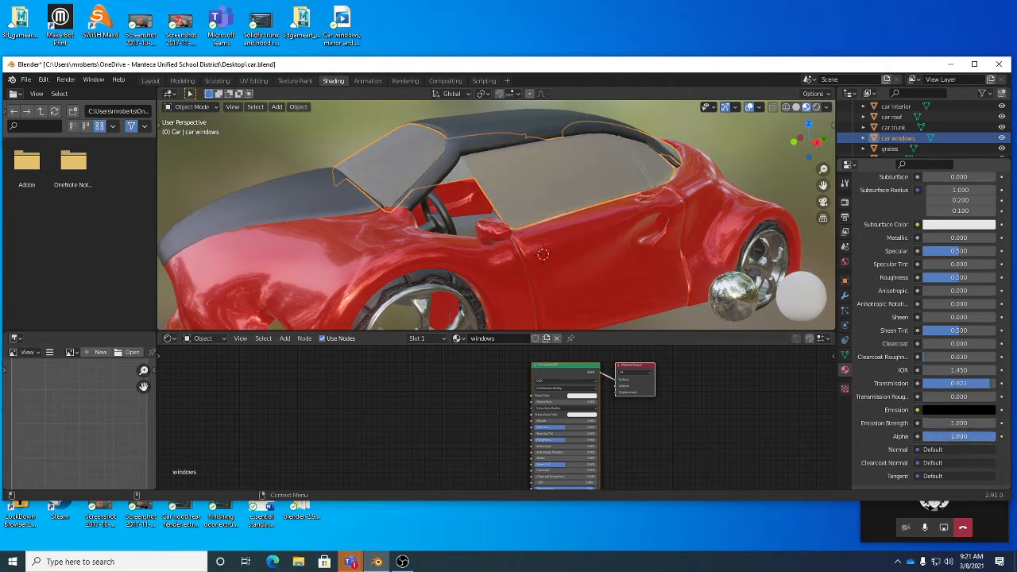
Step: Set the windows material's blend mode to Alpha Blend and inspect the glass from the car's side
{"action": "scroll", "coordinate": [955, 402], "scroll_direction": "down", "scroll_amount": 2}
{"action": "scroll", "coordinate": [956, 401], "scroll_direction": "down", "scroll_amount": 3}
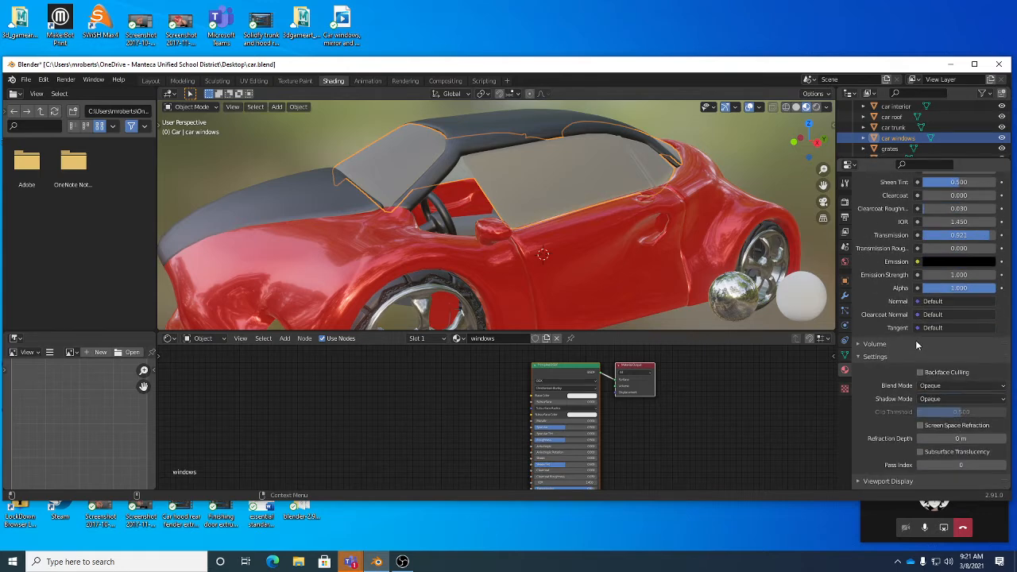
{"action": "scroll", "coordinate": [926, 291], "scroll_direction": "up", "scroll_amount": 2}
{"action": "scroll", "coordinate": [916, 387], "scroll_direction": "down", "scroll_amount": 2}
{"action": "scroll", "coordinate": [957, 389], "scroll_direction": "down", "scroll_amount": 1}
{"action": "left_click", "coordinate": [966, 374]}
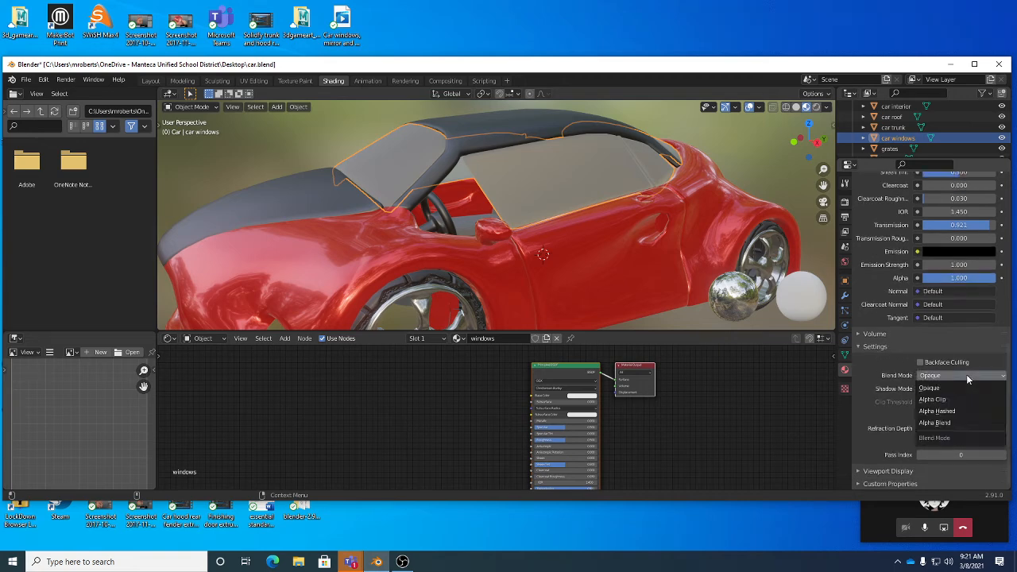
{"action": "left_click", "coordinate": [940, 423]}
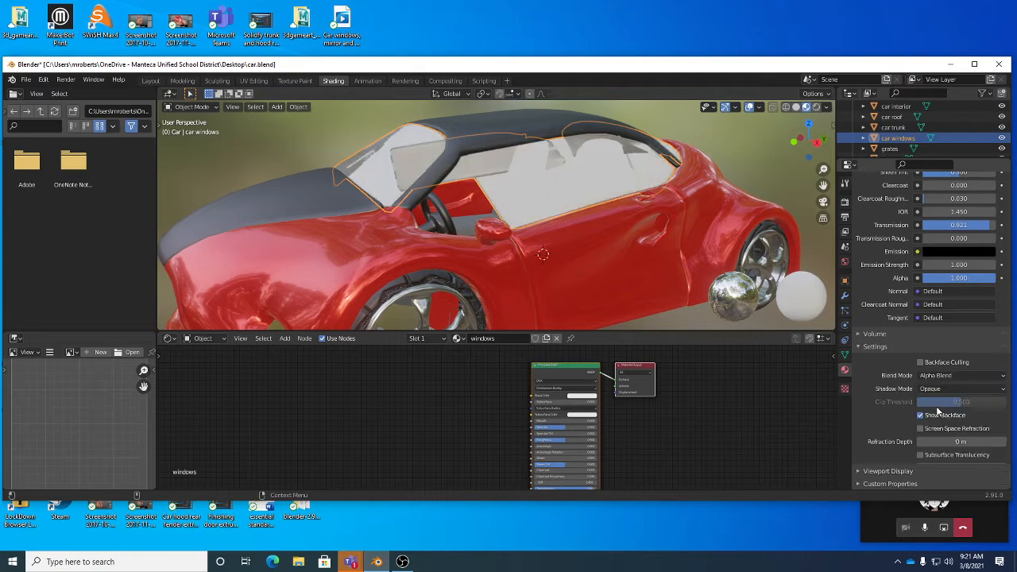
{"action": "mouse_move", "coordinate": [664, 215]}
{"action": "middle_mouse_down"}
{"action": "mouse_move", "coordinate": [640, 217]}
{"action": "mouse_move", "coordinate": [641, 200]}
{"action": "mouse_move", "coordinate": [661, 215]}
{"action": "middle_mouse_up"}
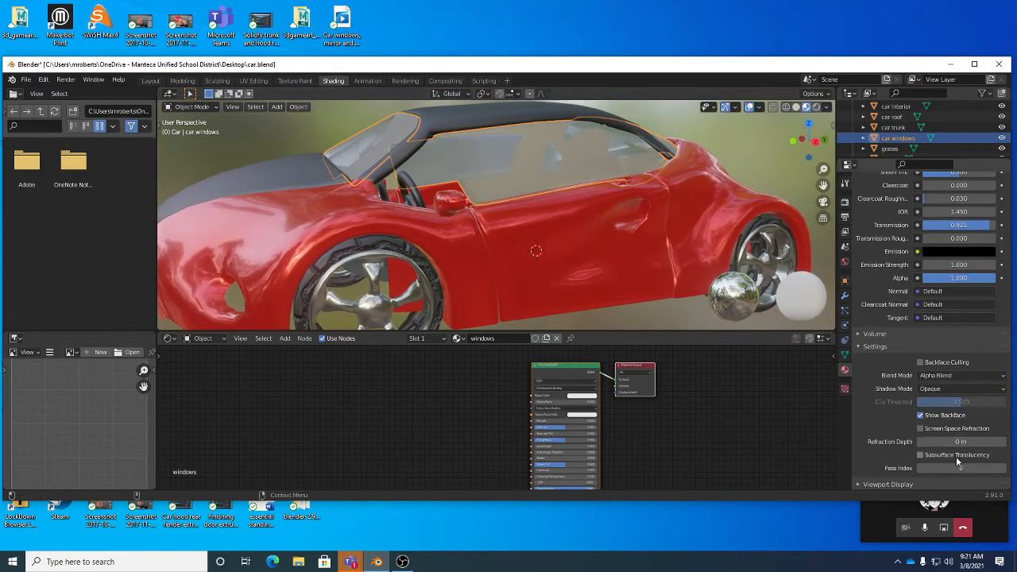
Step: Try Alpha Clip as the windows material's blend mode and return it to Alpha Blend
{"action": "left_click", "coordinate": [949, 377]}
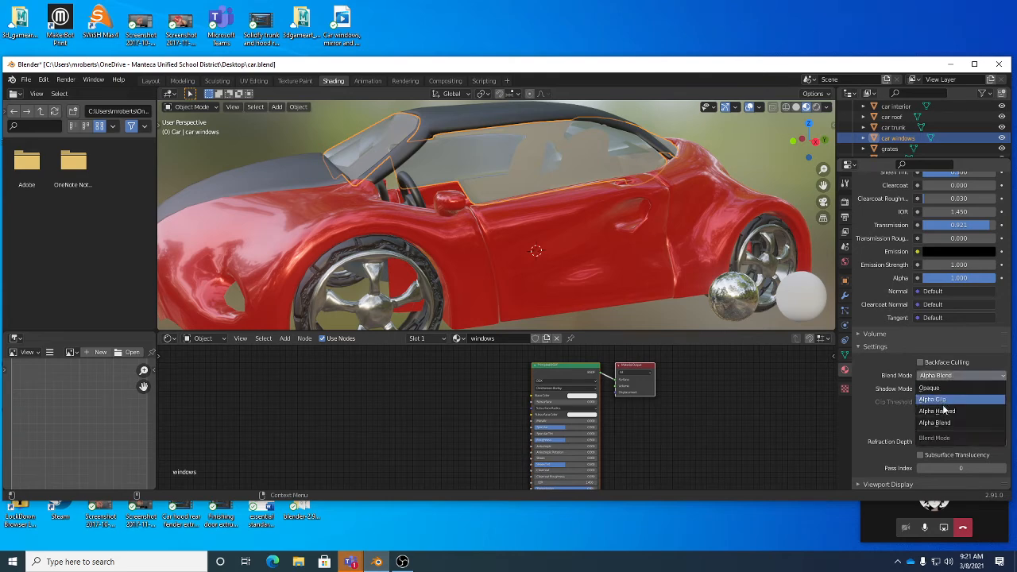
{"action": "left_click", "coordinate": [944, 400]}
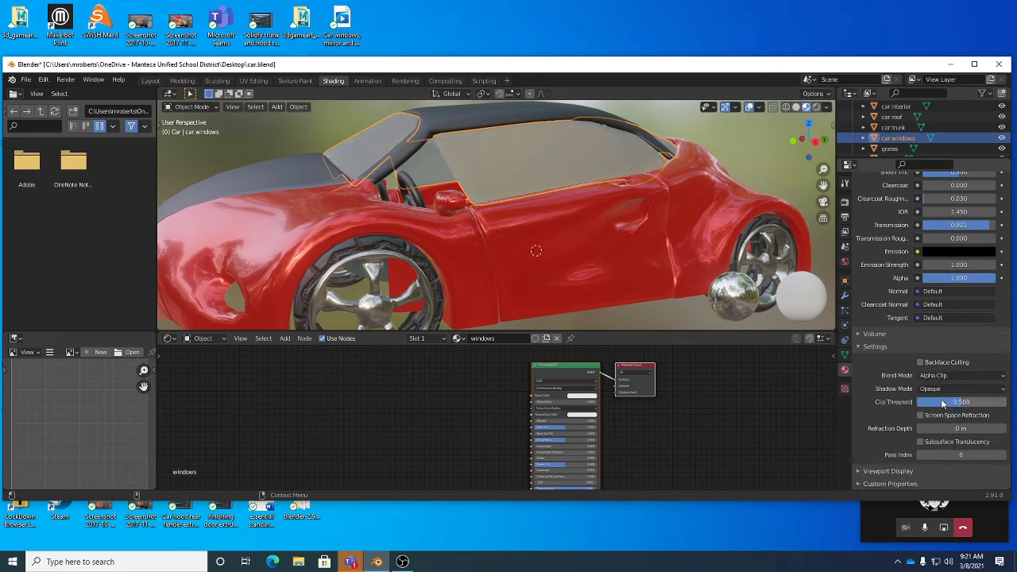
{"action": "left_click", "coordinate": [945, 376]}
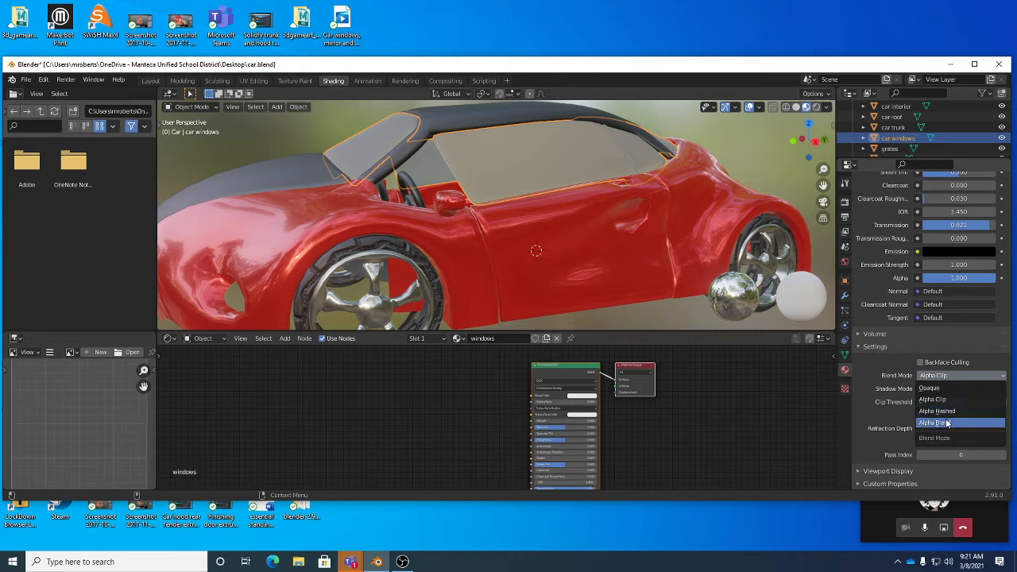
{"action": "left_click", "coordinate": [946, 422]}
Step: Set the windows material's shadow mode to Alpha Hashed and check the glass up close
{"action": "left_click", "coordinate": [946, 388]}
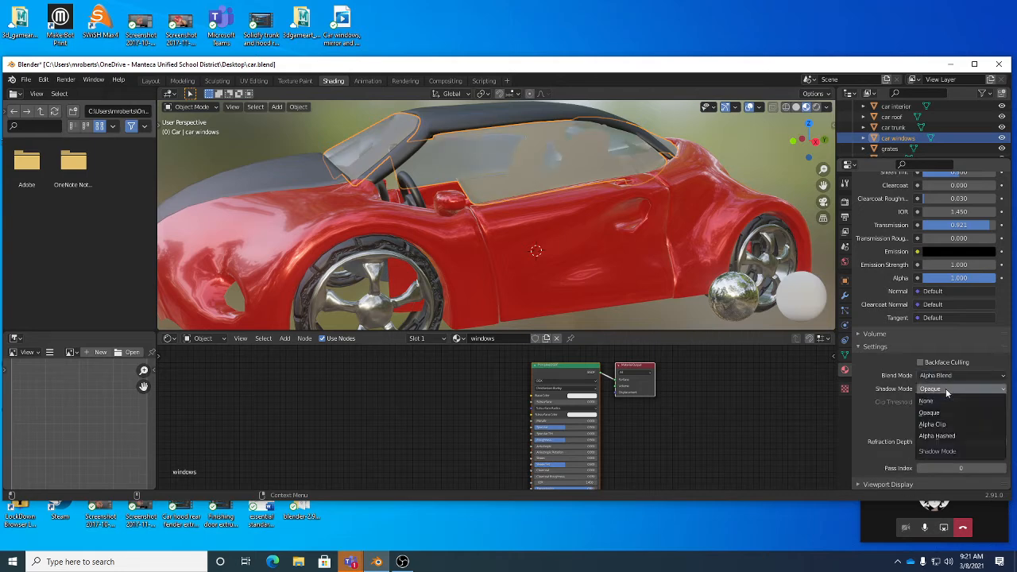
{"action": "left_click", "coordinate": [944, 436]}
{"action": "mouse_move", "coordinate": [670, 265]}
{"action": "middle_mouse_down"}
{"action": "mouse_move", "coordinate": [666, 254]}
{"action": "mouse_move", "coordinate": [702, 250]}
{"action": "mouse_move", "coordinate": [648, 251]}
{"action": "mouse_move", "coordinate": [674, 256]}
{"action": "middle_mouse_up"}
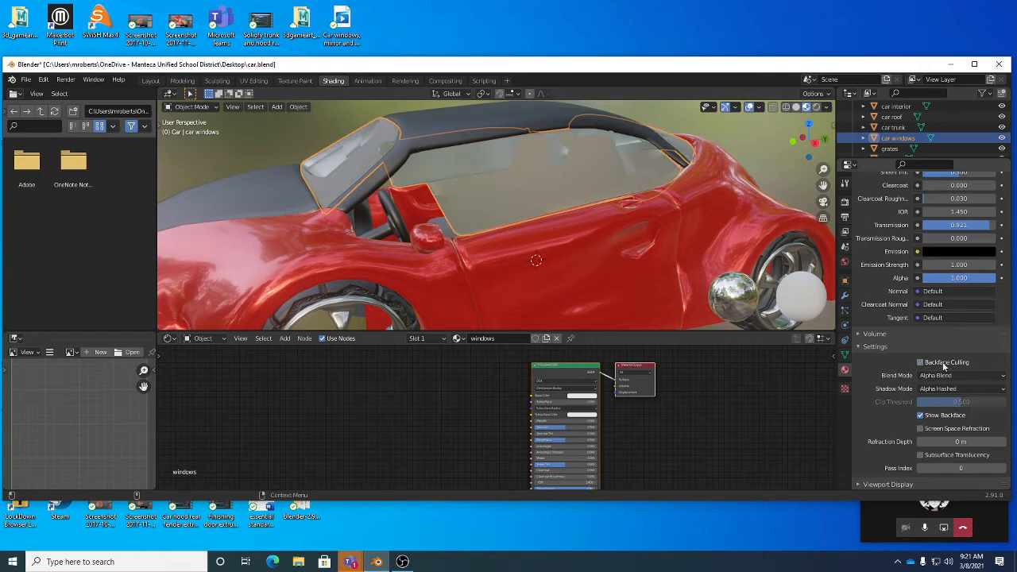
Step: Set the windows material's transmission to 0.971 and lower its alpha to 0.144
{"action": "scroll", "coordinate": [936, 255], "scroll_direction": "up", "scroll_amount": 2}
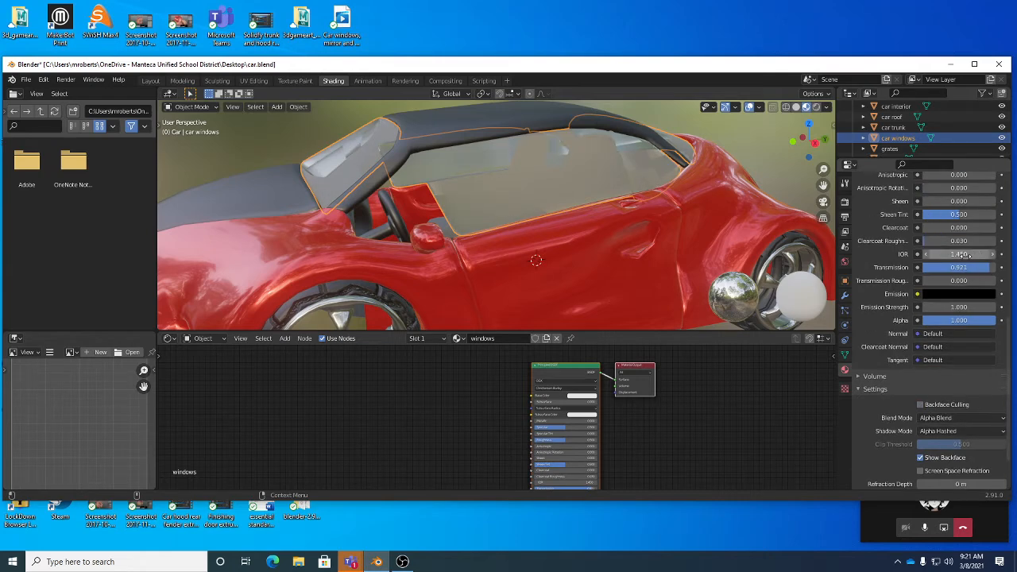
{"action": "mouse_move", "coordinate": [989, 267]}
{"action": "left_mouse_down"}
{"action": "mouse_move", "coordinate": [979, 267]}
{"action": "mouse_move", "coordinate": [992, 268]}
{"action": "left_mouse_up"}
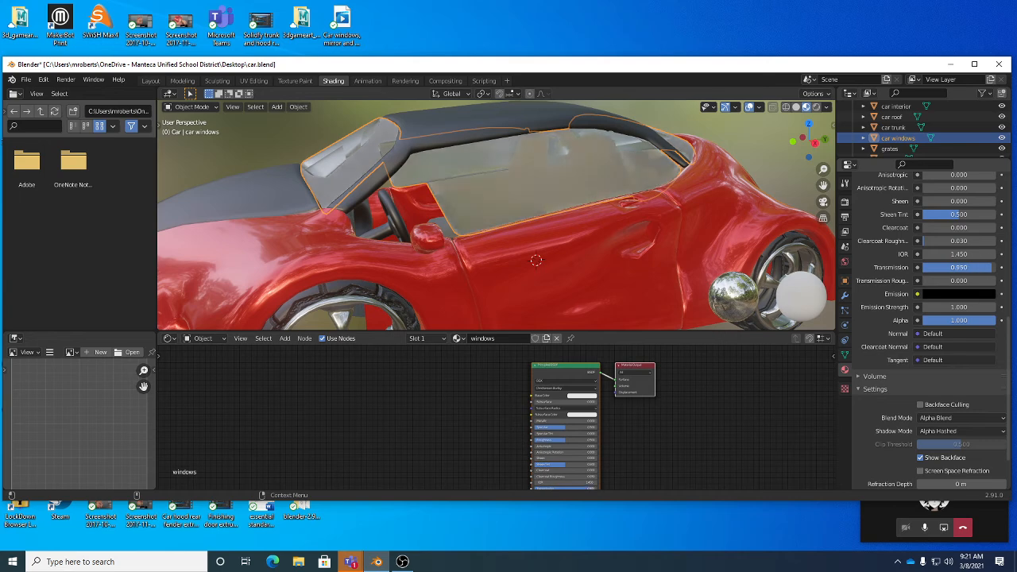
{"action": "left_click_drag", "start_coordinate": [994, 320], "coordinate": [936, 320]}
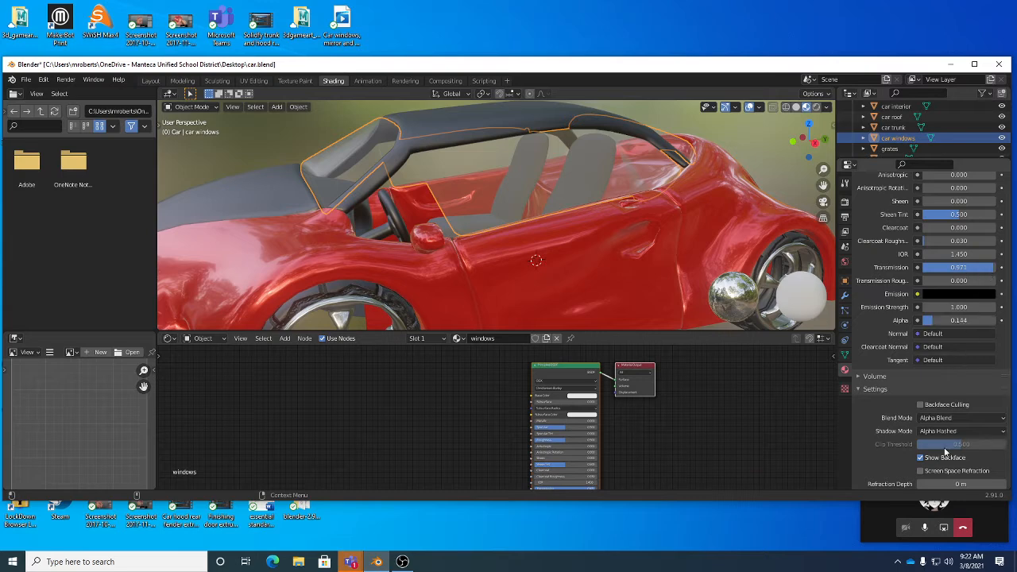
Step: Set the windows material's shadow mode to Opaque
{"action": "scroll", "coordinate": [977, 444], "scroll_direction": "down", "scroll_amount": 2}
{"action": "left_click", "coordinate": [962, 390]}
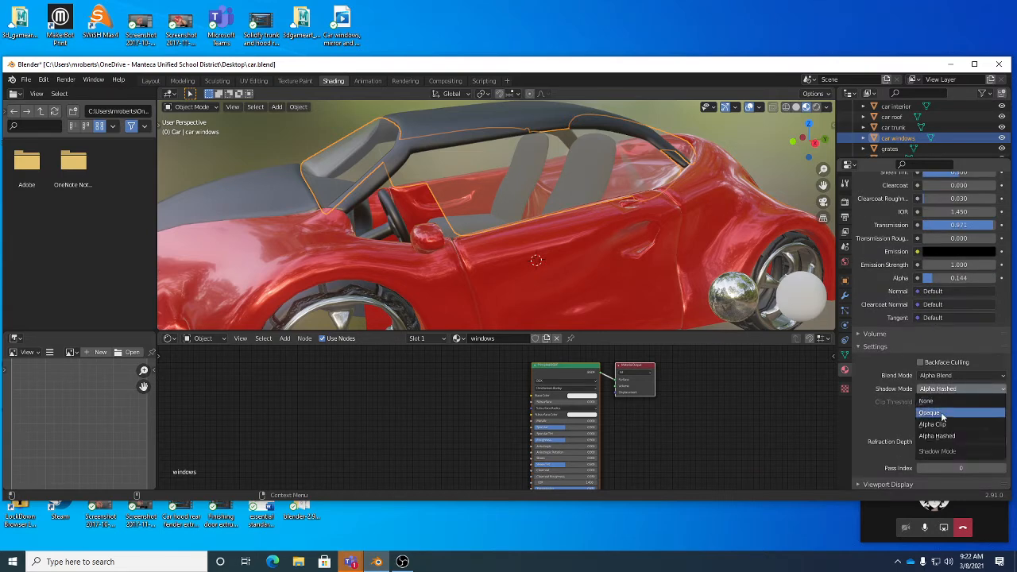
{"action": "left_click", "coordinate": [943, 414]}
Step: Try Opaque as the windows material's blend mode and return it to Alpha Blend
{"action": "left_click", "coordinate": [961, 375]}
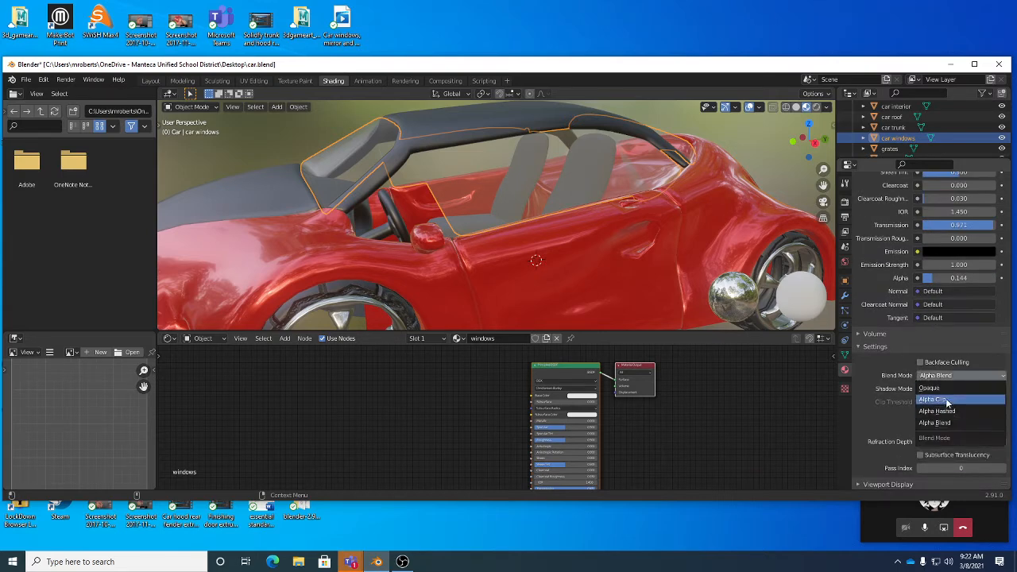
{"action": "left_click", "coordinate": [970, 376]}
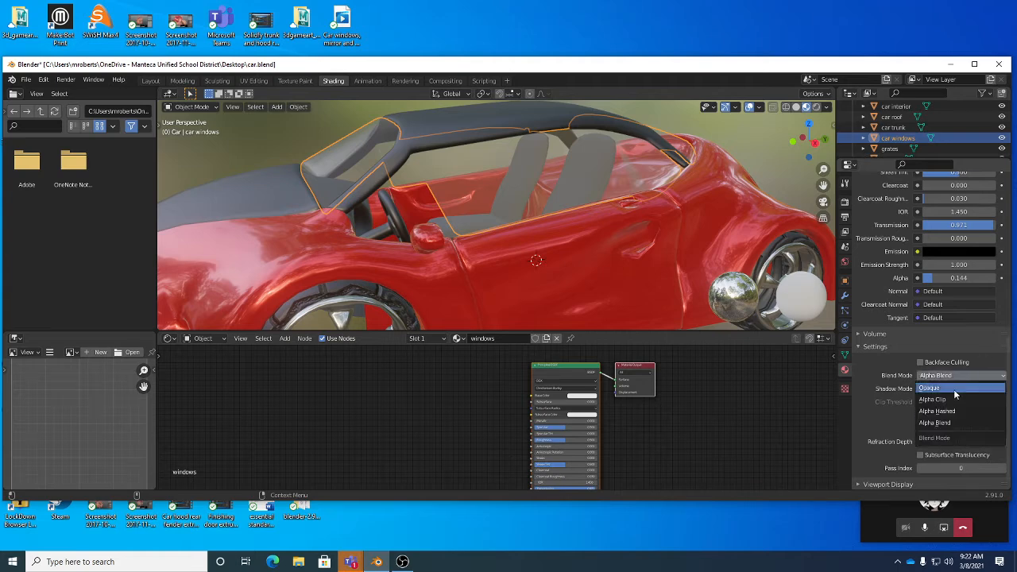
{"action": "left_click", "coordinate": [954, 389]}
{"action": "left_click", "coordinate": [951, 376]}
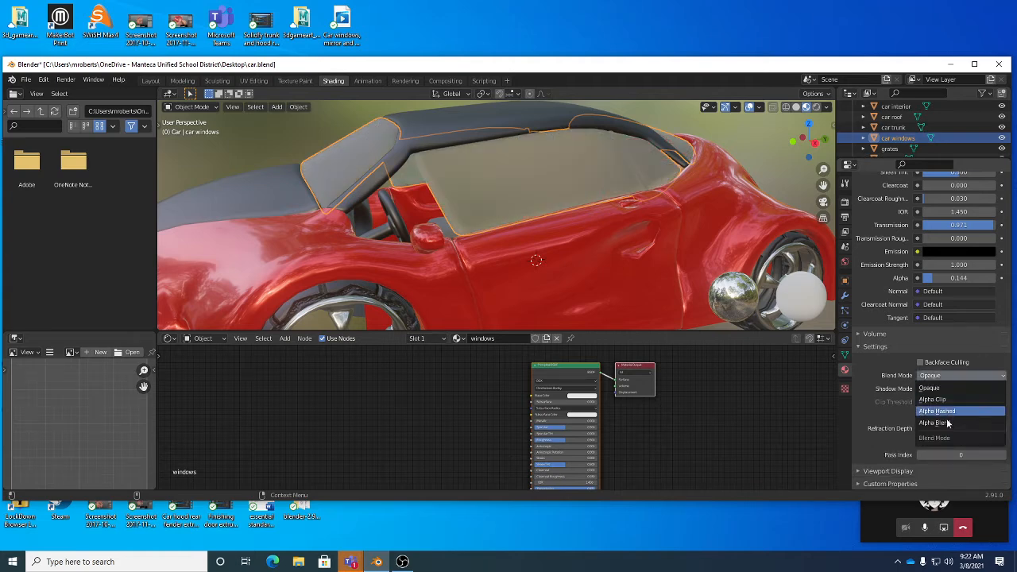
{"action": "left_click", "coordinate": [949, 423]}
Step: Raise the windows material's transmission to 0.993 and lower its alpha to 0.086
{"action": "middle_click_drag", "start_coordinate": [795, 302], "coordinate": [612, 176]}
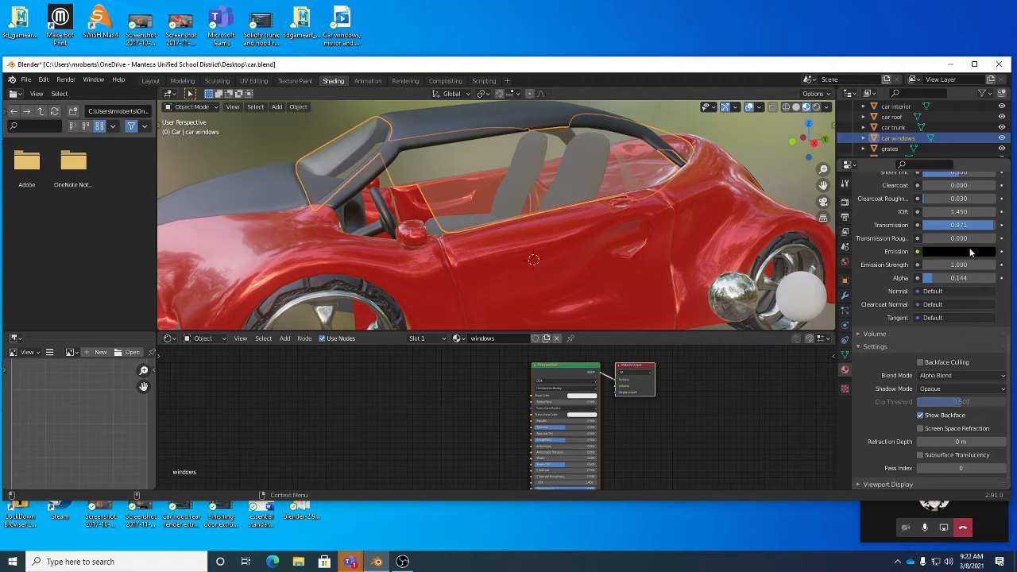
{"action": "left_click_drag", "start_coordinate": [988, 229], "coordinate": [999, 228]}
{"action": "left_click_drag", "start_coordinate": [980, 281], "coordinate": [974, 281]}
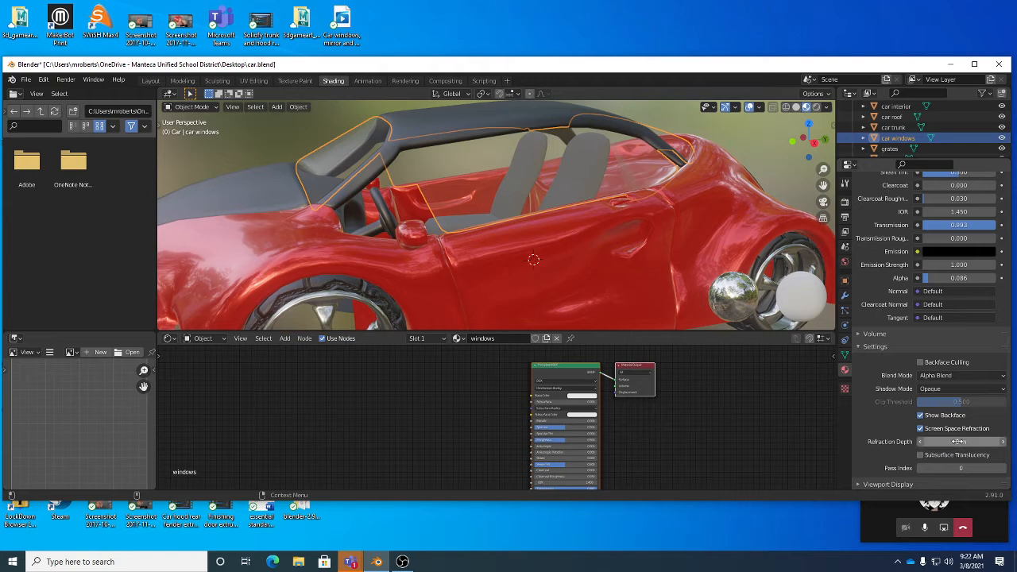
Step: Enable Screen Space Refraction for the windows material and set its refraction depth to 0.7 m
{"action": "left_click", "coordinate": [1003, 442]}
{"action": "left_click", "coordinate": [1004, 442]}
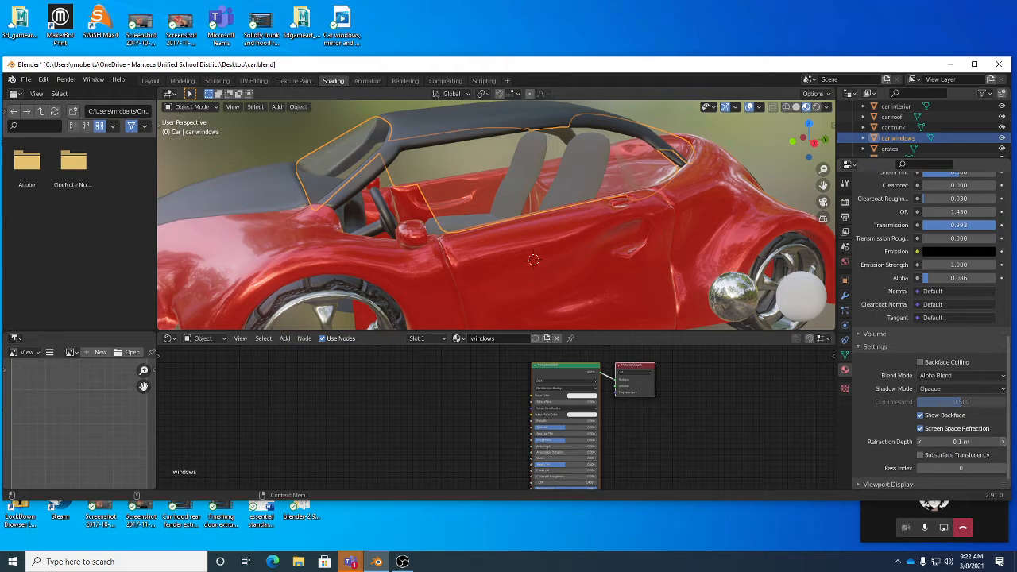
{"action": "left_click", "coordinate": [1004, 442]}
{"action": "left_click", "coordinate": [1004, 442]}
{"action": "left_click", "coordinate": [1004, 442]}
{"action": "left_click", "coordinate": [1004, 442]}
Step: Lower the windows material's transmission to 0.849 and raise its alpha to 0.309
{"action": "mouse_move", "coordinate": [692, 230]}
{"action": "middle_mouse_down"}
{"action": "mouse_move", "coordinate": [695, 259]}
{"action": "mouse_move", "coordinate": [693, 237]}
{"action": "mouse_move", "coordinate": [732, 248]}
{"action": "mouse_move", "coordinate": [689, 239]}
{"action": "middle_mouse_up"}
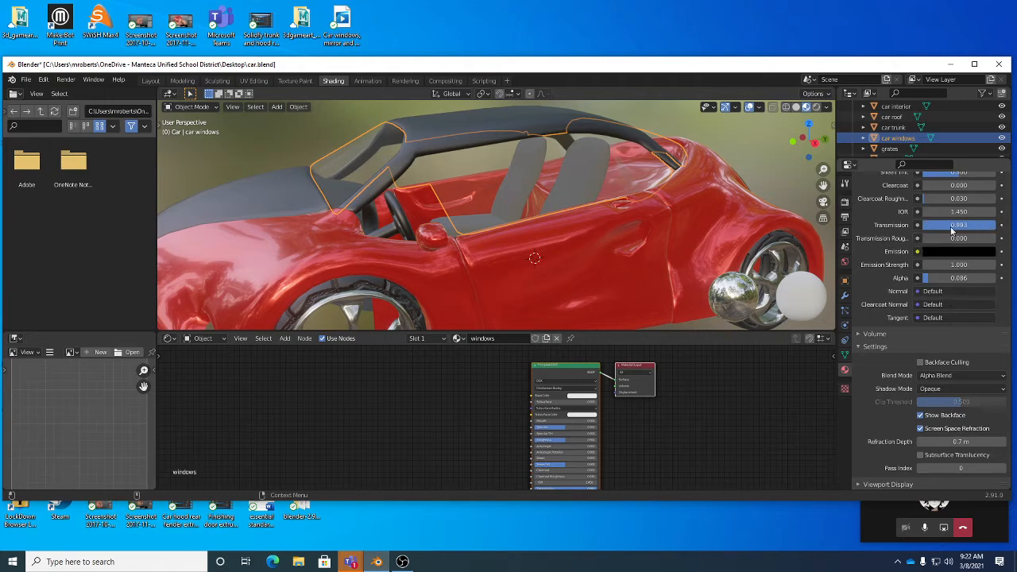
{"action": "left_click_drag", "start_coordinate": [994, 225], "coordinate": [982, 225]}
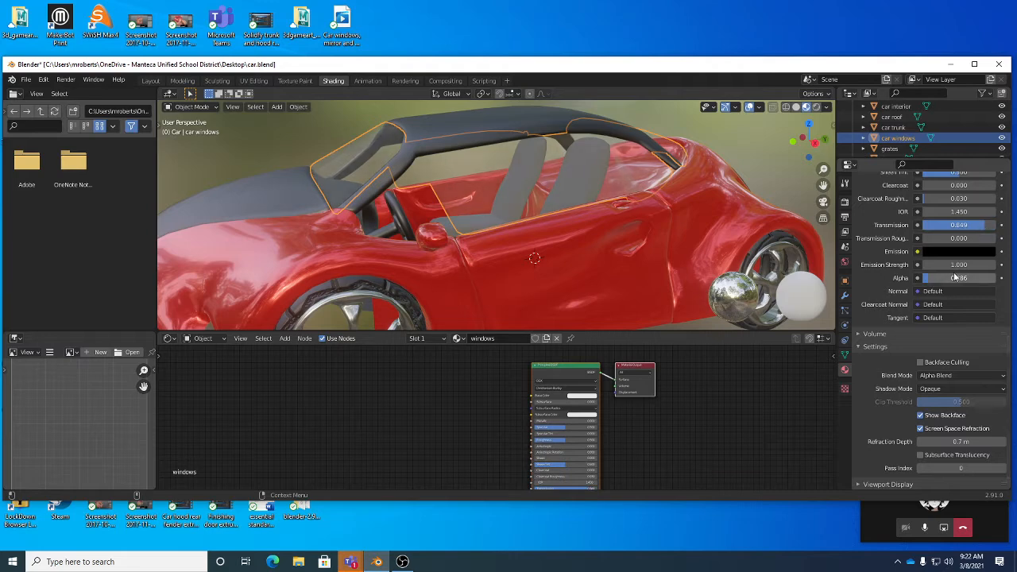
{"action": "left_click_drag", "start_coordinate": [954, 278], "coordinate": [965, 278]}
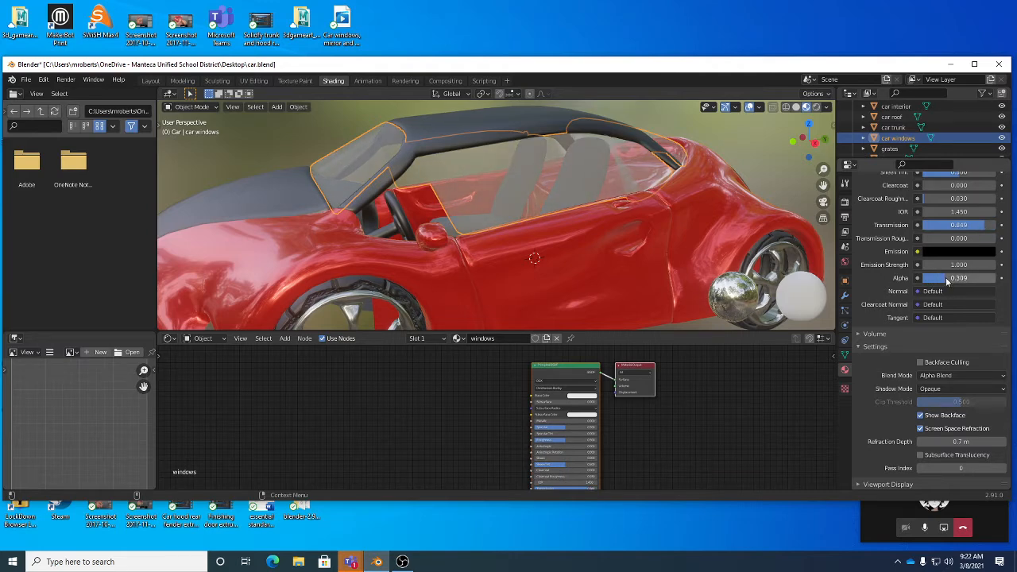
Step: Darken the windows material's base color to a dark grey for a tinted glass look
{"action": "scroll", "coordinate": [952, 263], "scroll_direction": "up", "scroll_amount": 8}
{"action": "left_click", "coordinate": [952, 260]}
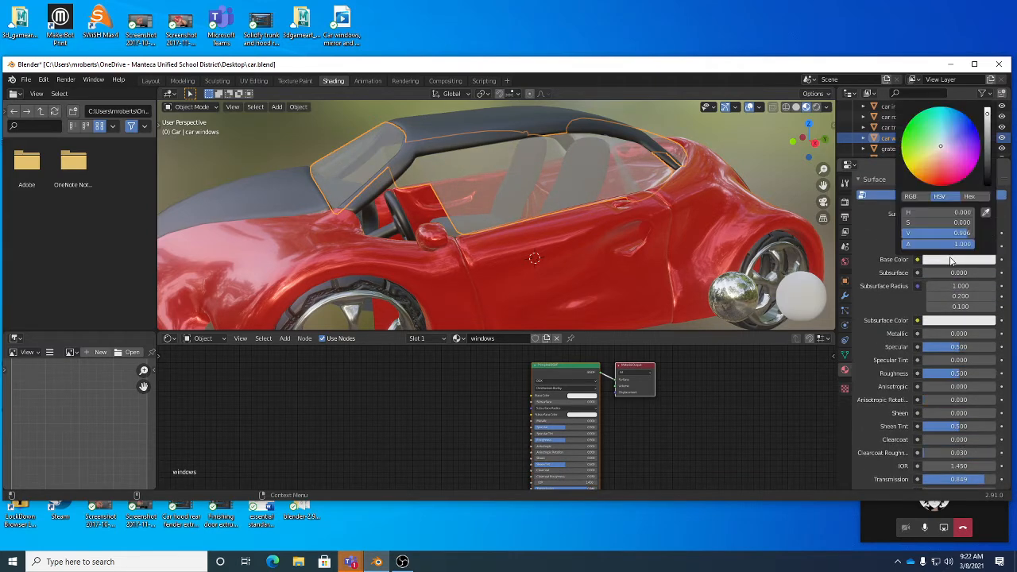
{"action": "left_click", "coordinate": [988, 164]}
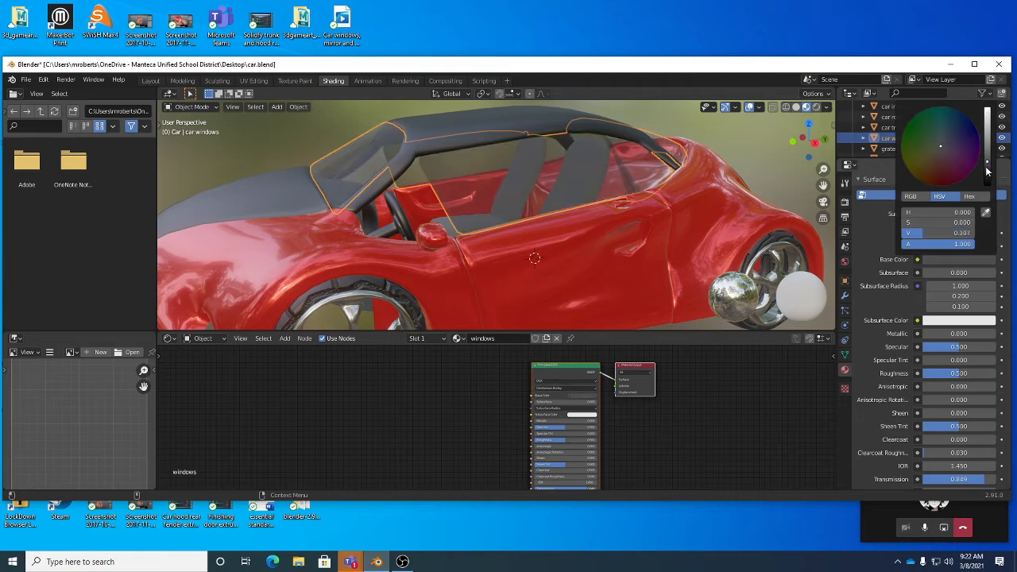
{"action": "left_click_drag", "start_coordinate": [987, 170], "coordinate": [988, 172]}
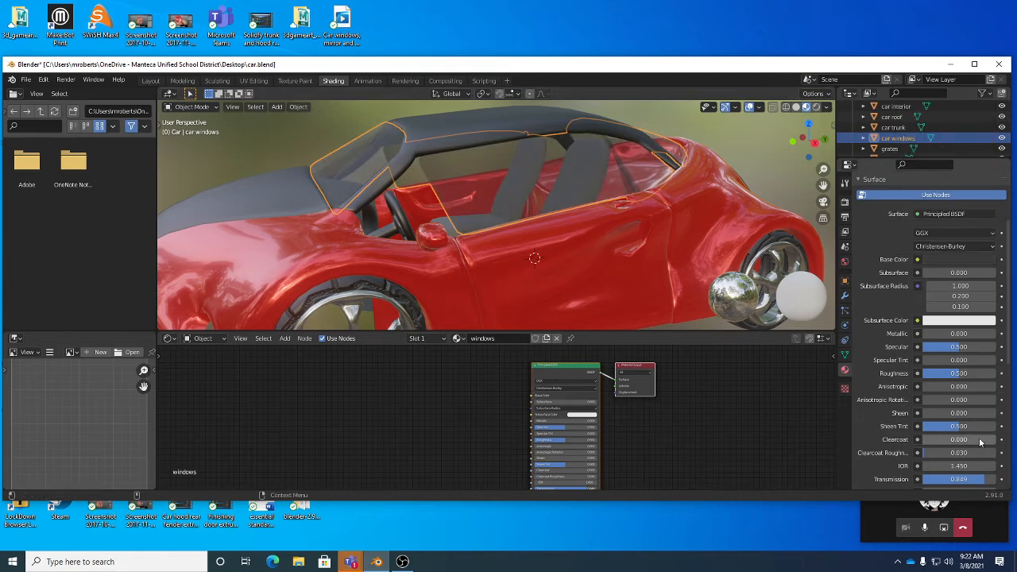
Step: Set the windows material's transmission to 0.568 and its alpha to 0.633
{"action": "scroll", "coordinate": [946, 433], "scroll_direction": "down", "scroll_amount": 2}
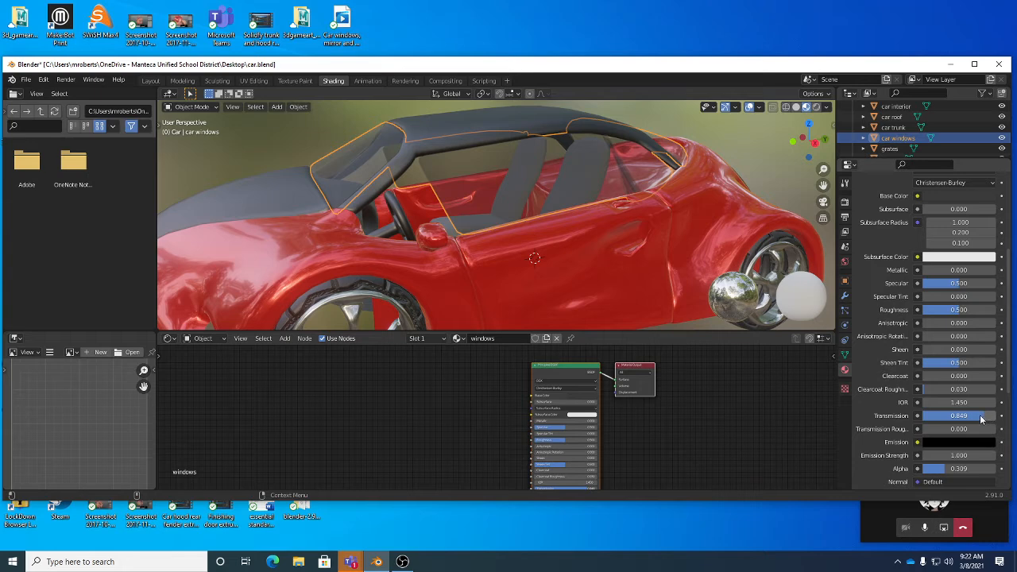
{"action": "left_click_drag", "start_coordinate": [981, 418], "coordinate": [961, 416]}
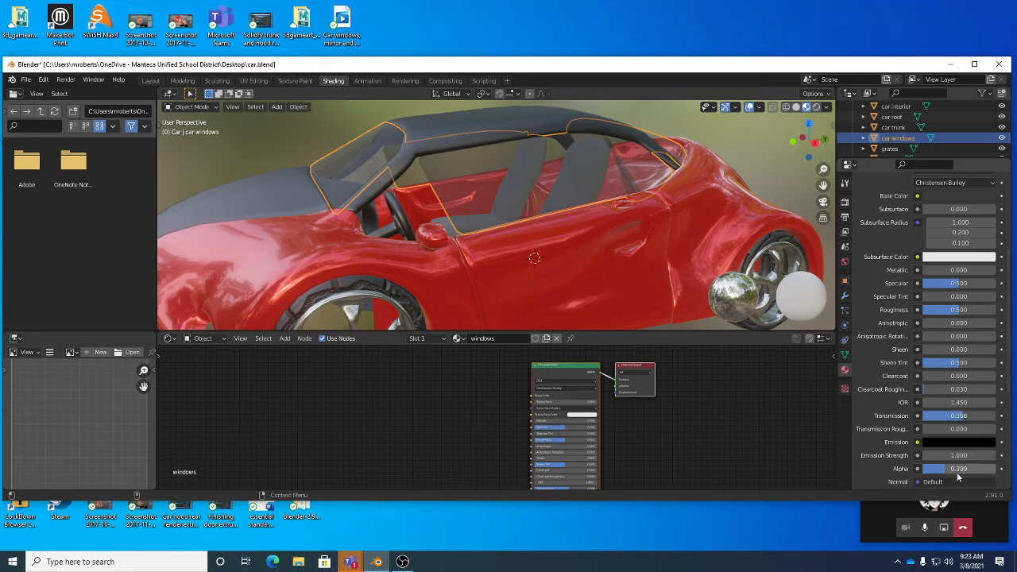
{"action": "left_click_drag", "start_coordinate": [959, 475], "coordinate": [983, 475]}
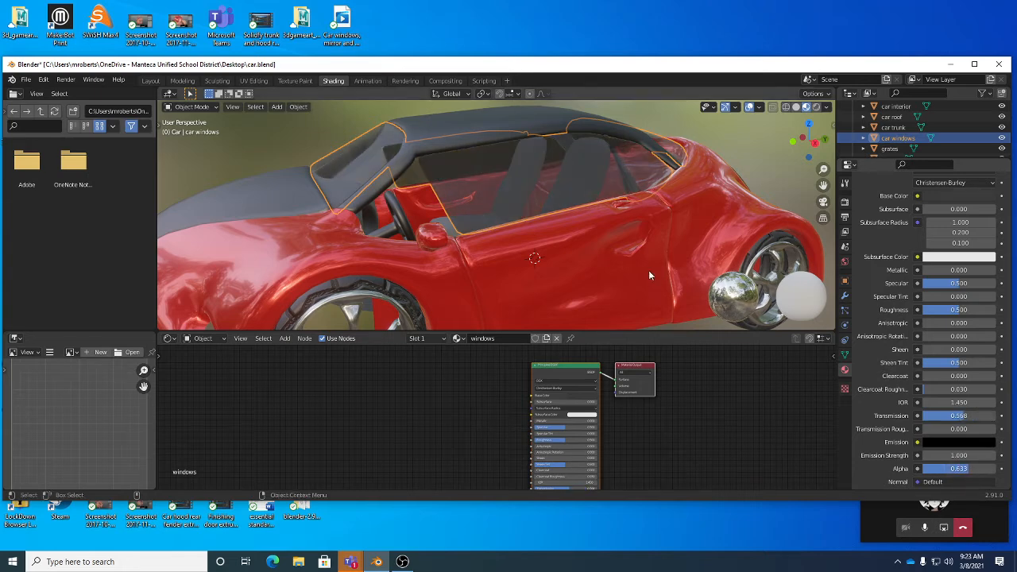
Step: Set the windows material's roughness to 0.155 and its specular to 0.759, checking the glass from the car's front side
{"action": "middle_click_drag", "start_coordinate": [649, 275], "coordinate": [671, 268]}
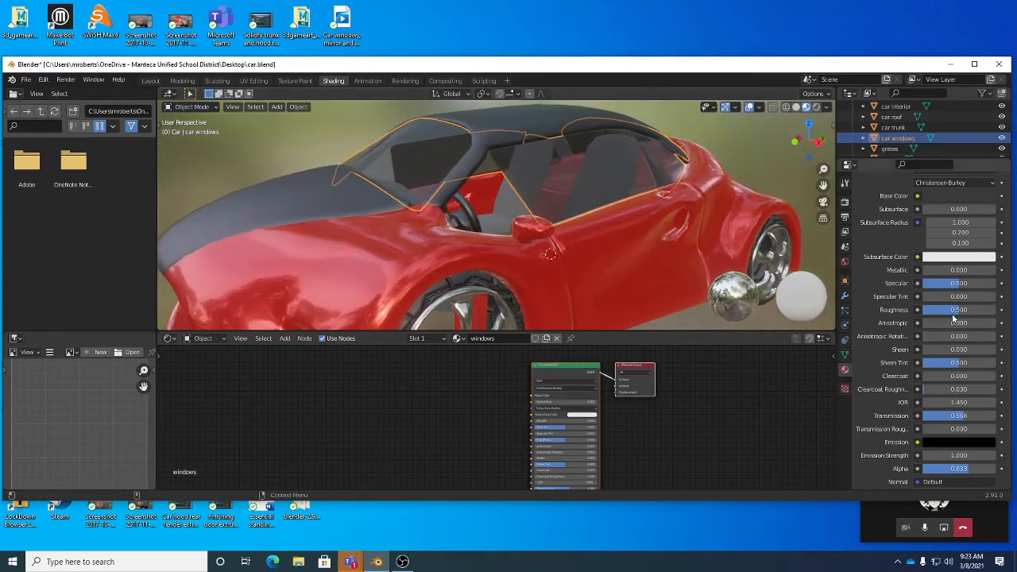
{"action": "left_click_drag", "start_coordinate": [954, 311], "coordinate": [980, 284]}
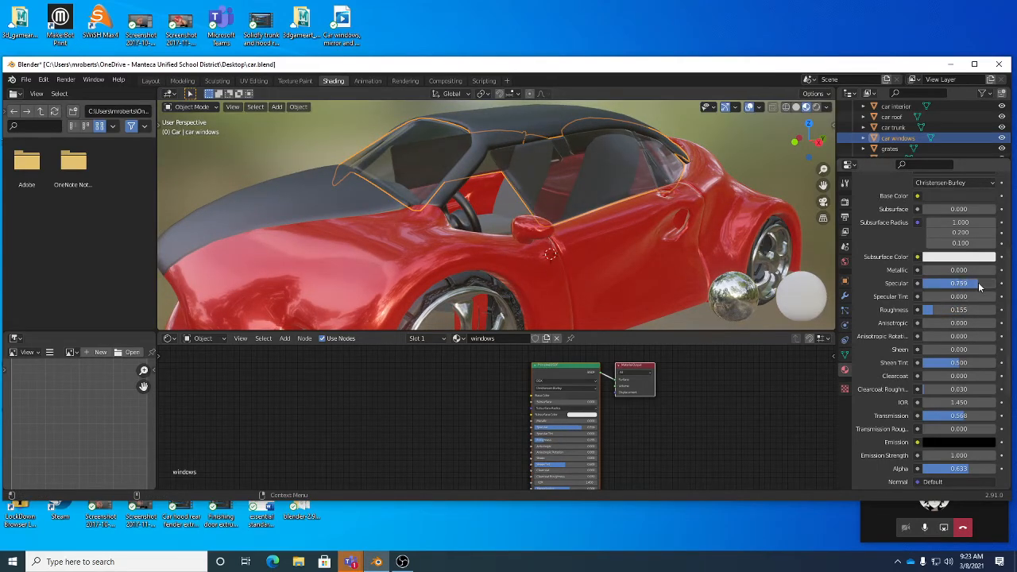
{"action": "mouse_move", "coordinate": [641, 204]}
{"action": "middle_mouse_down"}
{"action": "mouse_move", "coordinate": [620, 193]}
{"action": "mouse_move", "coordinate": [644, 189]}
{"action": "mouse_move", "coordinate": [656, 211]}
{"action": "mouse_move", "coordinate": [652, 192]}
{"action": "mouse_move", "coordinate": [595, 181]}
{"action": "mouse_move", "coordinate": [636, 197]}
{"action": "middle_mouse_up"}
{"action": "middle_click_drag", "start_coordinate": [654, 189], "coordinate": [667, 188]}
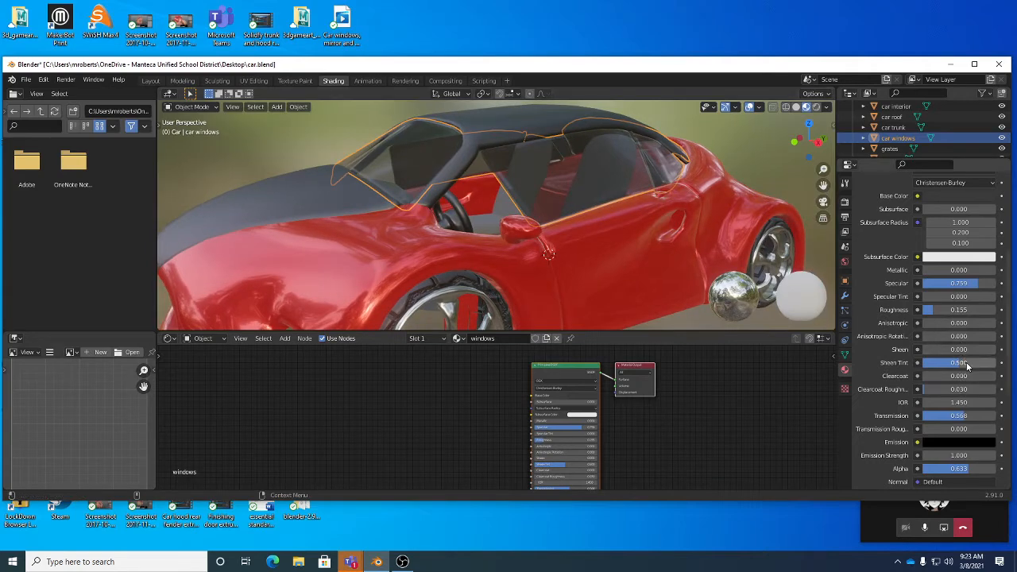
Step: Examine the tinted windows from several angles and review the windows material's surface and blending settings
{"action": "scroll", "coordinate": [972, 415], "scroll_direction": "down", "scroll_amount": 2}
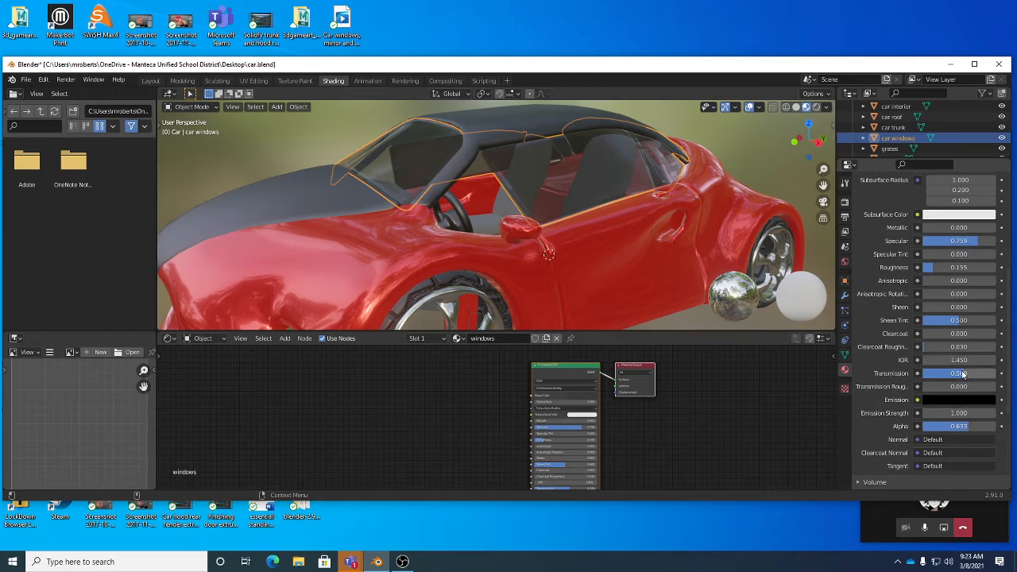
{"action": "middle_click_drag", "start_coordinate": [701, 241], "coordinate": [498, 212]}
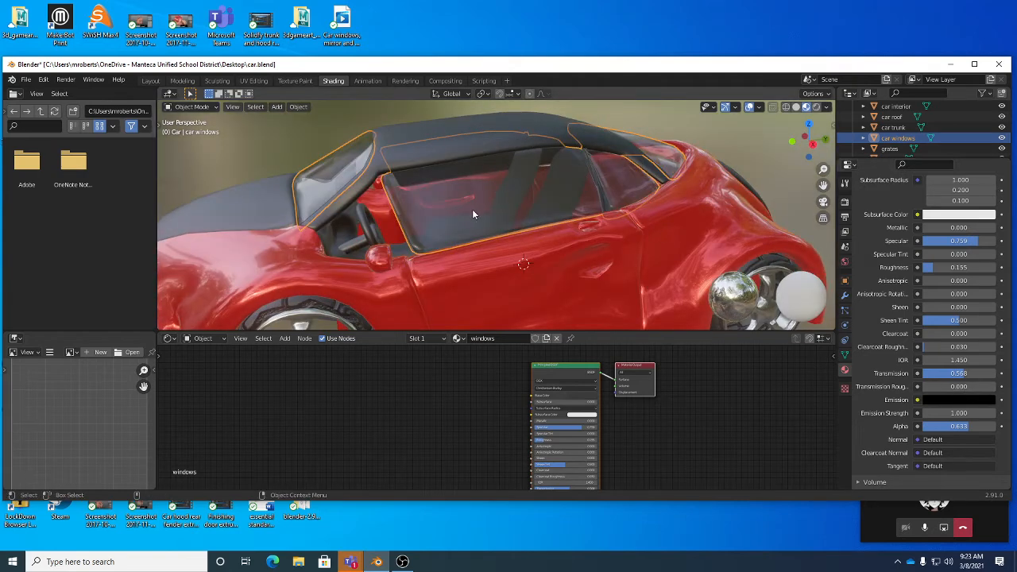
{"action": "scroll", "coordinate": [914, 342], "scroll_direction": "down", "scroll_amount": 5}
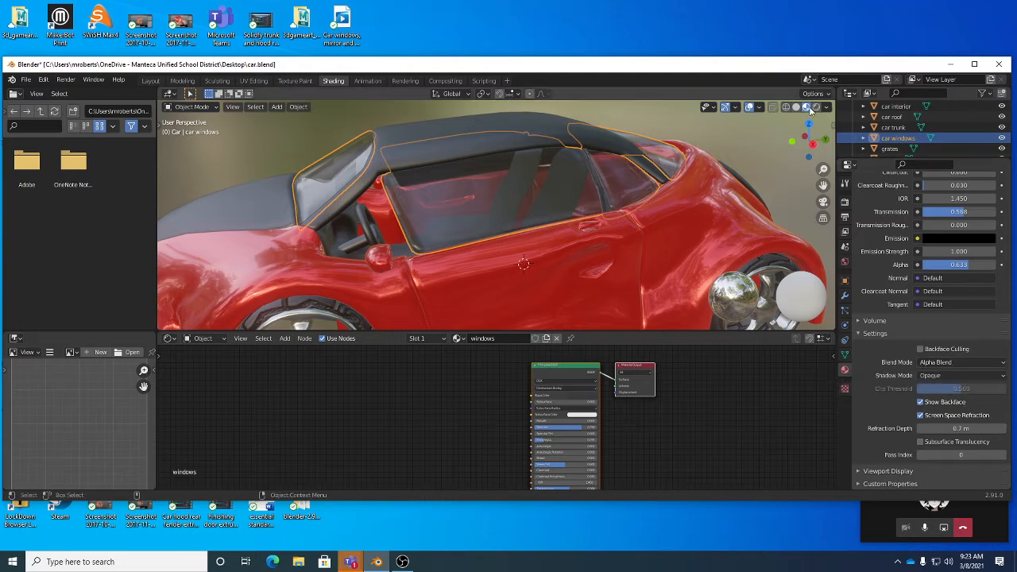
{"action": "scroll", "coordinate": [970, 342], "scroll_direction": "up", "scroll_amount": 6}
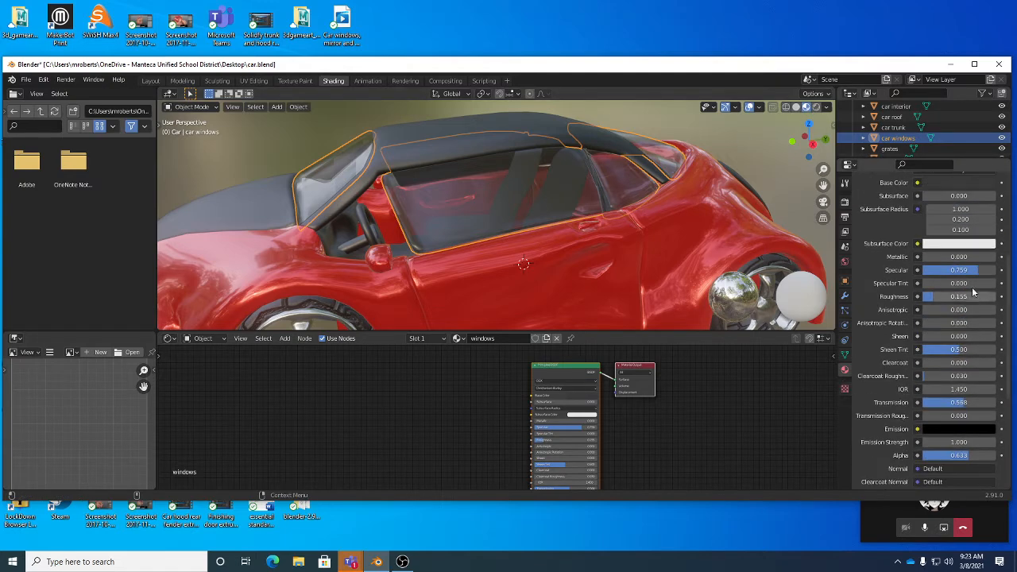
{"action": "middle_click_drag", "start_coordinate": [496, 194], "coordinate": [569, 192]}
{"action": "scroll", "coordinate": [960, 253], "scroll_direction": "up", "scroll_amount": 3}
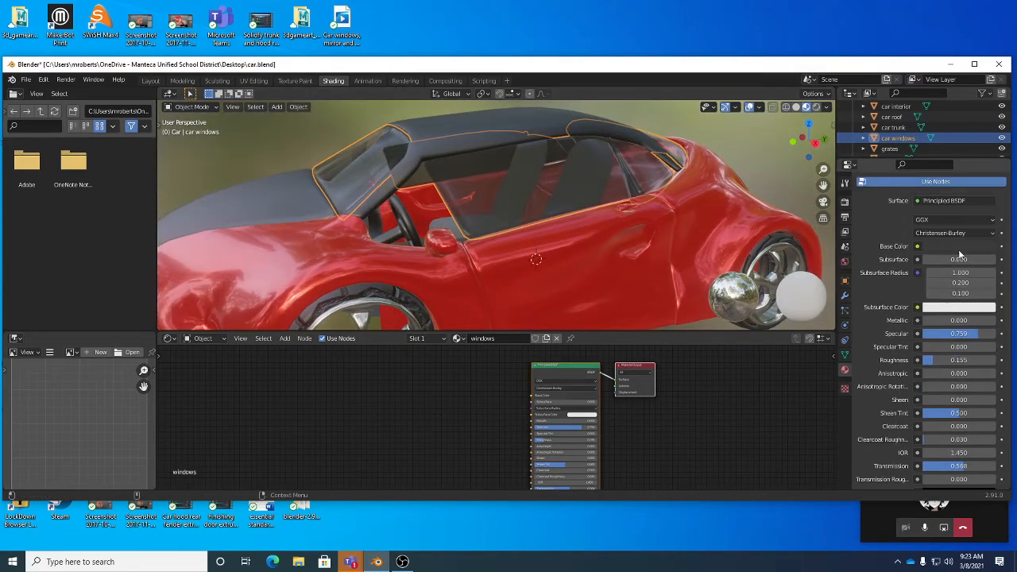
{"action": "middle_click_drag", "start_coordinate": [691, 202], "coordinate": [614, 177]}
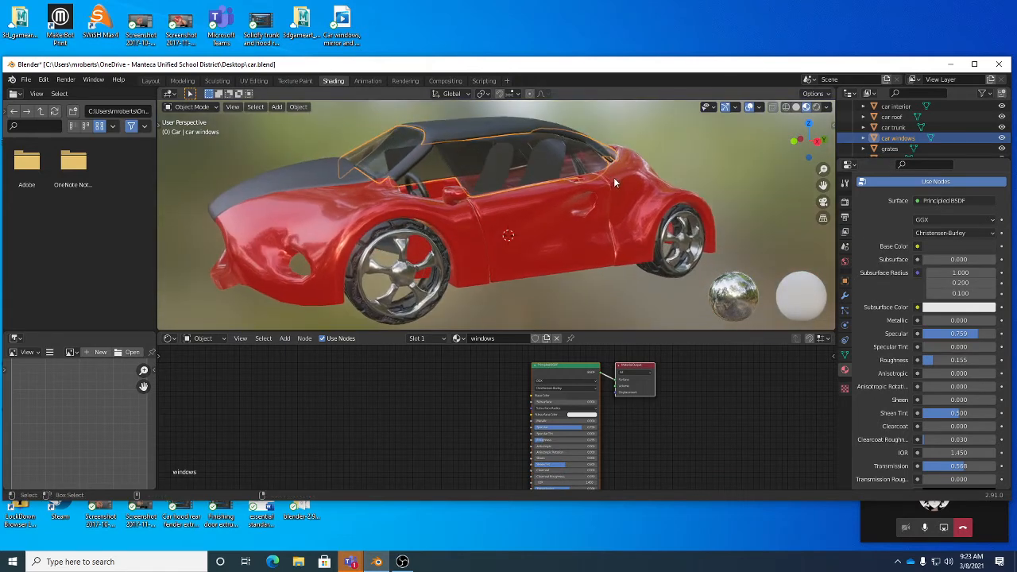
Step: Save the car.blend file with the finished car materials
{"action": "key", "text": "ctrl+s"}
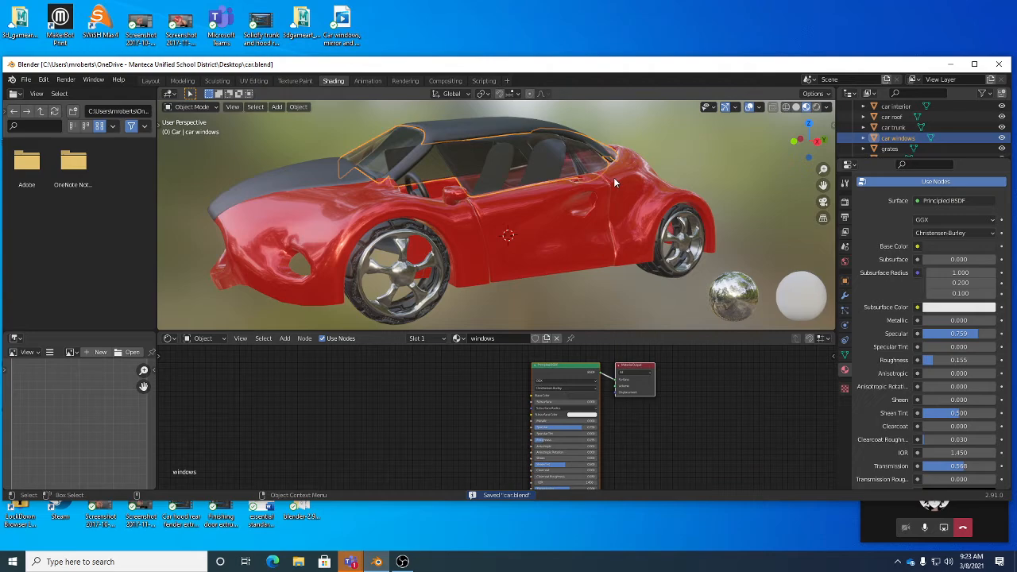
{"action": "middle_click_drag", "start_coordinate": [613, 178], "coordinate": [612, 203]}
{"action": "key", "text": "ctrl+s"}
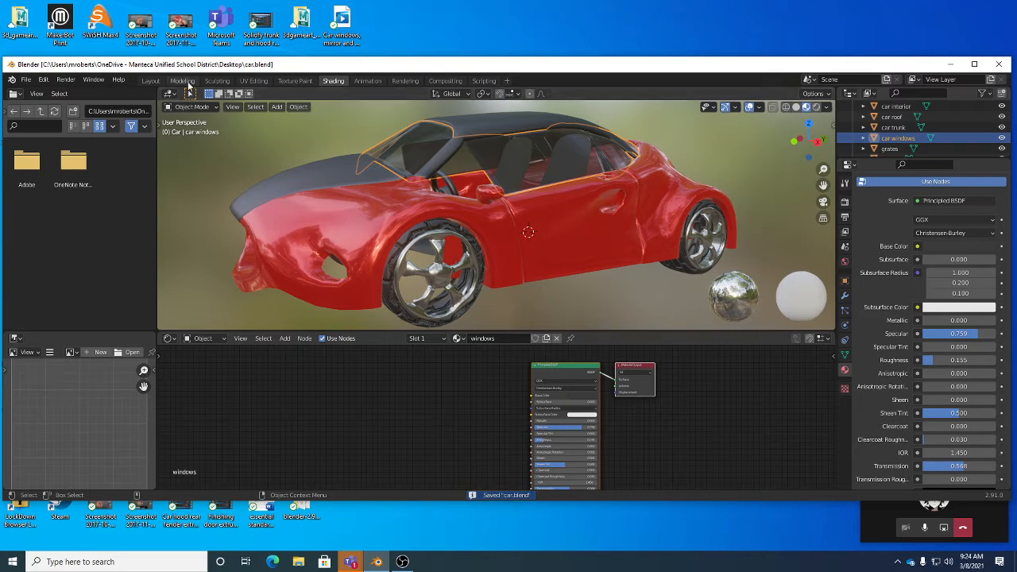
Step: Switch to the Modeling workspace, deselect the car windows and add a mesh plane to the scene
{"action": "left_click", "coordinate": [188, 85]}
{"action": "middle_click_drag", "start_coordinate": [477, 238], "coordinate": [437, 231]}
{"action": "key", "text": "Tab"}
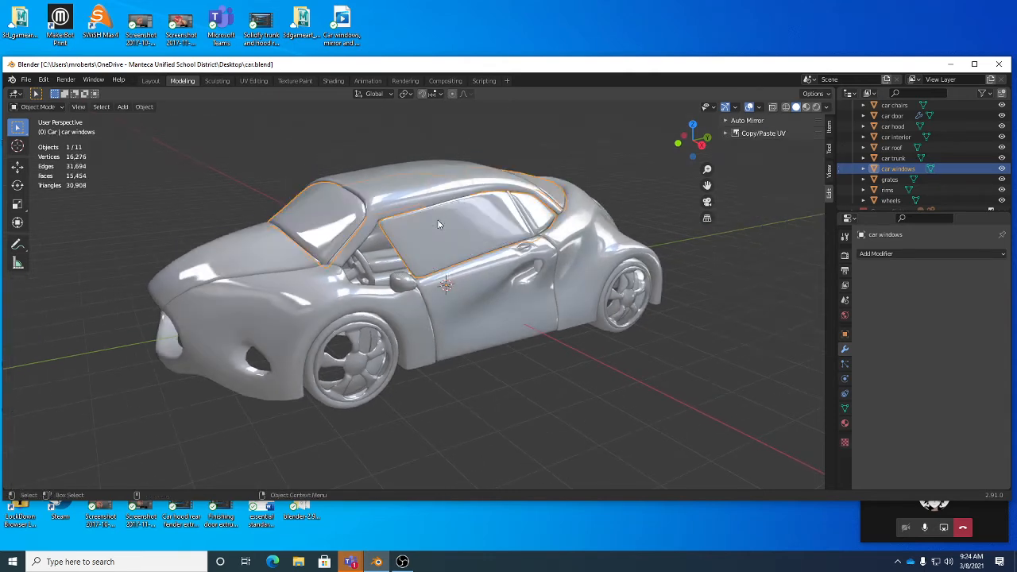
{"action": "left_click", "coordinate": [143, 139]}
{"action": "left_click", "coordinate": [122, 107]}
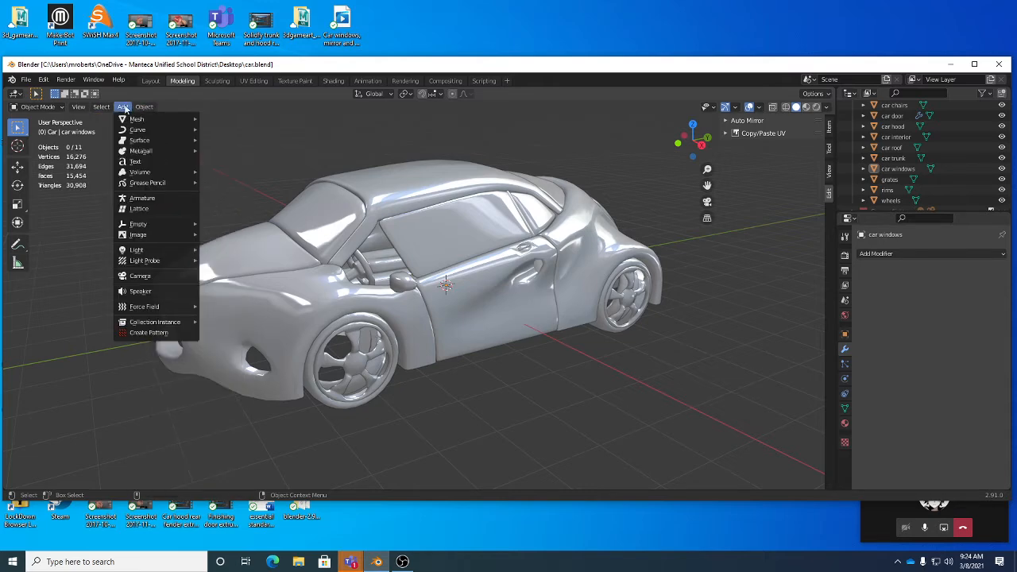
{"action": "mouse_move", "coordinate": [132, 123]}
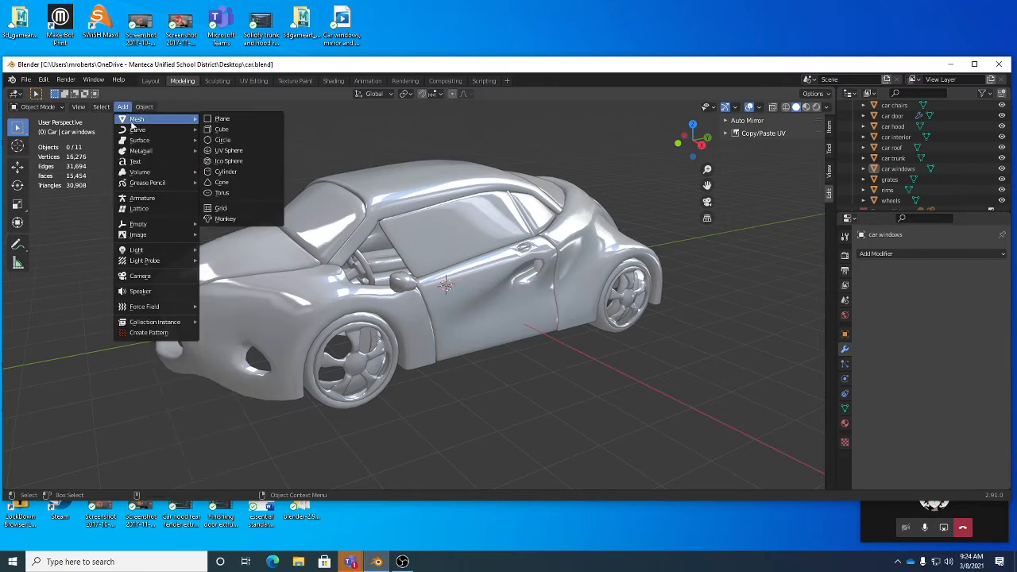
{"action": "left_click", "coordinate": [232, 123]}
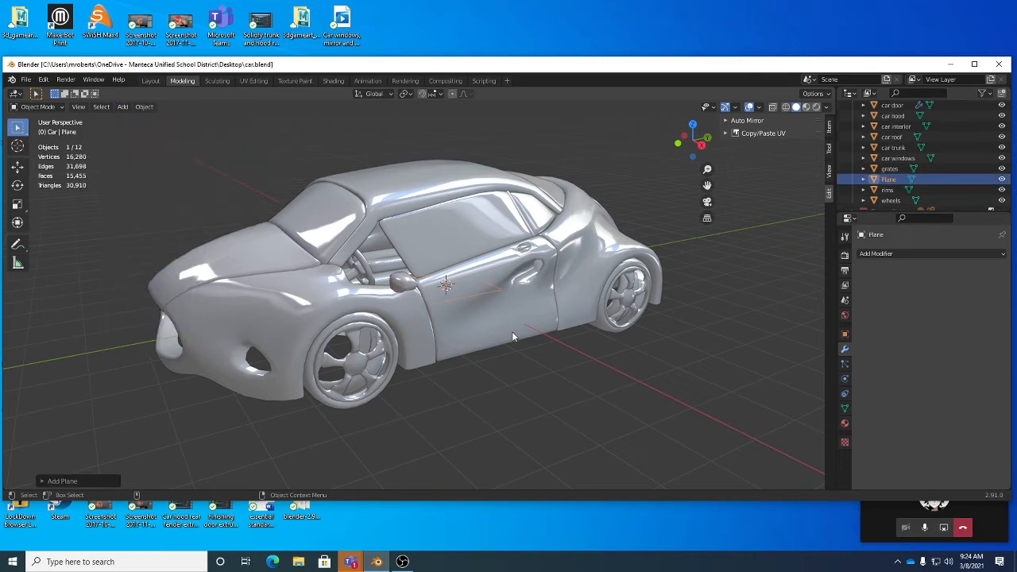
Step: Scale the new plane up into a large ground surface extending far around the car
{"action": "key", "text": "r"}
{"action": "right_click_drag", "start_coordinate": [573, 346], "coordinate": [493, 353], "text": "alt"}
{"action": "middle_click_drag", "start_coordinate": [495, 354], "coordinate": [707, 385]}
{"action": "middle_click_drag", "start_coordinate": [446, 405], "coordinate": [646, 405]}
{"action": "scroll", "coordinate": [641, 404], "scroll_direction": "down", "scroll_amount": 2}
{"action": "middle_click_drag", "start_coordinate": [480, 379], "coordinate": [563, 388]}
{"action": "left_click_drag", "start_coordinate": [499, 370], "coordinate": [503, 337], "text": "alt"}
{"action": "right_click_drag", "start_coordinate": [502, 340], "coordinate": [551, 371], "text": "alt"}
Step: Move the ground plane down along the Z axis to the bottom of the car's wheels
{"action": "key", "text": "w"}
{"action": "left_click_drag", "start_coordinate": [454, 291], "coordinate": [451, 270], "text": "alt"}
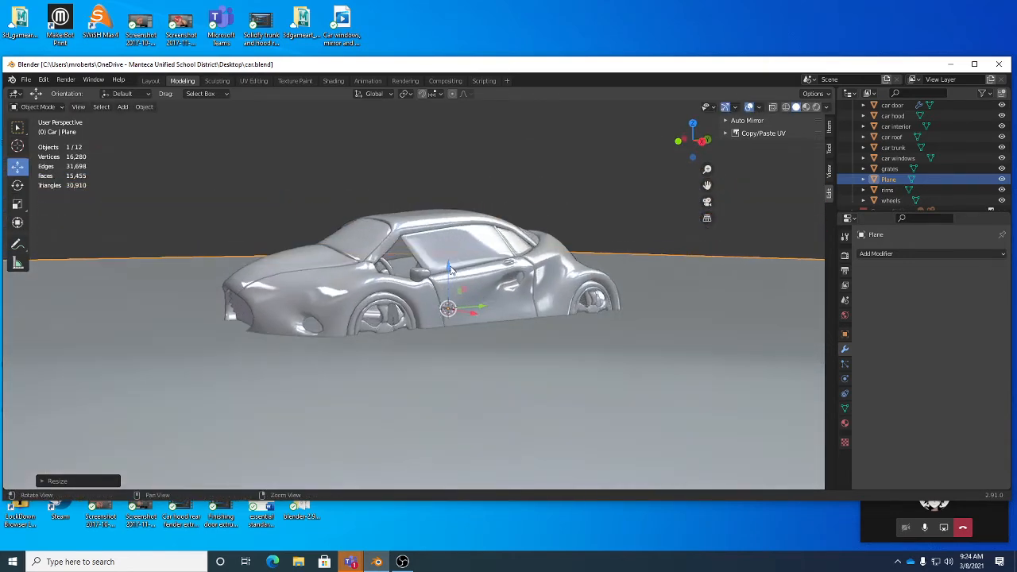
{"action": "key", "text": "g"}
{"action": "key", "text": "z"}
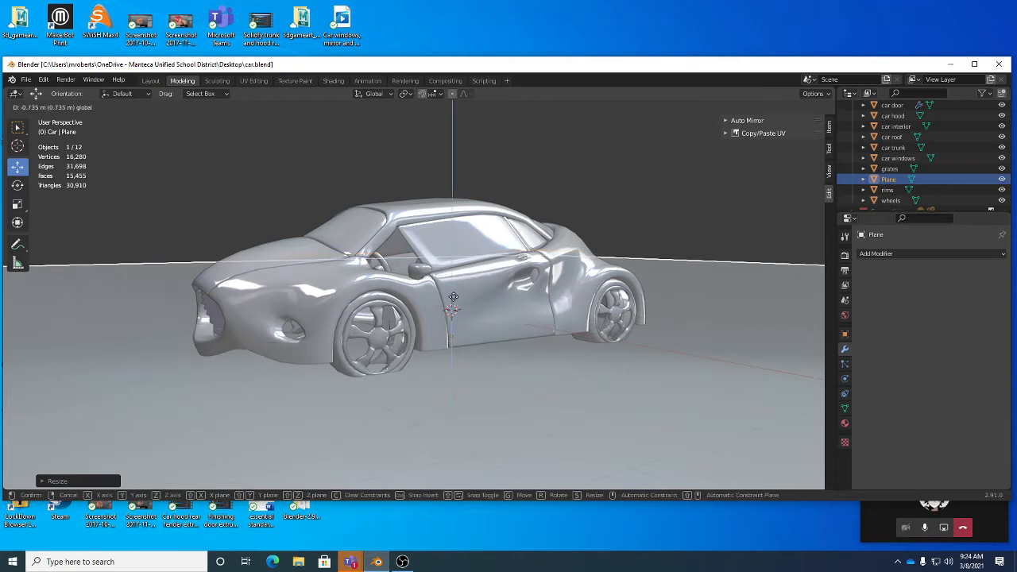
{"action": "left_click", "coordinate": [465, 298]}
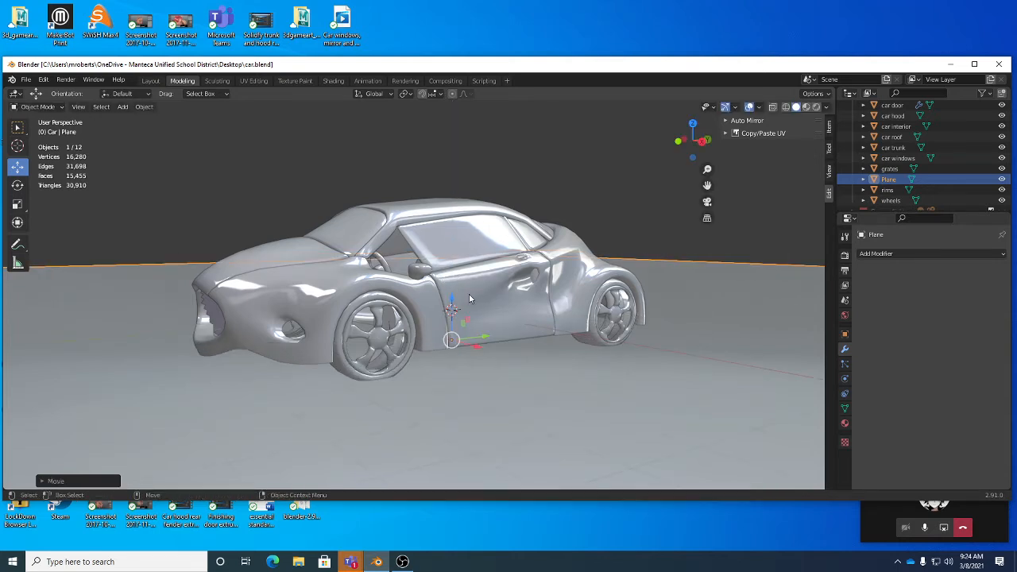
{"action": "left_click_drag", "start_coordinate": [469, 294], "coordinate": [483, 293], "text": "alt"}
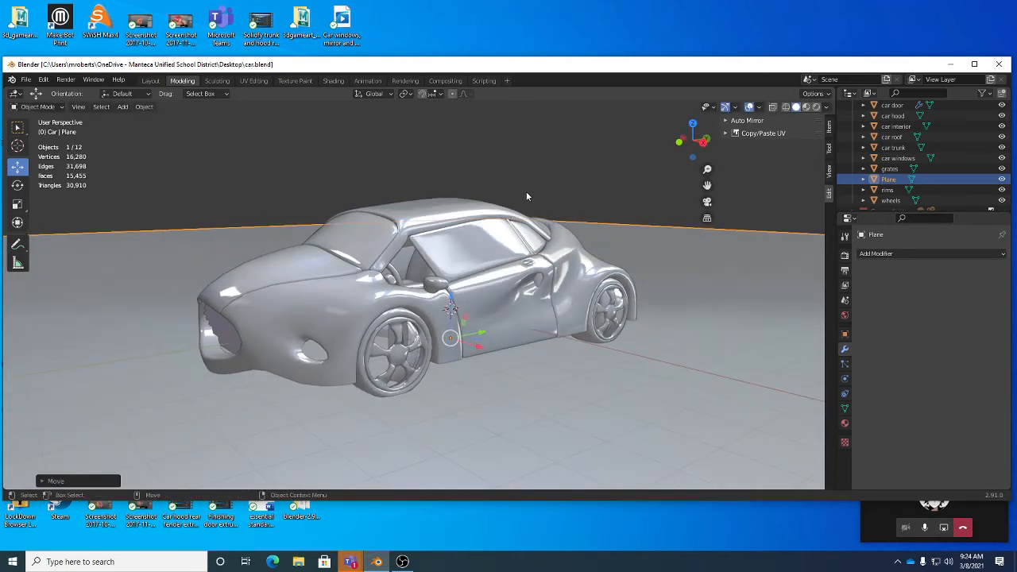
Step: Switch to the Shading workspace and create a new material named ground for the plane
{"action": "left_click", "coordinate": [338, 81]}
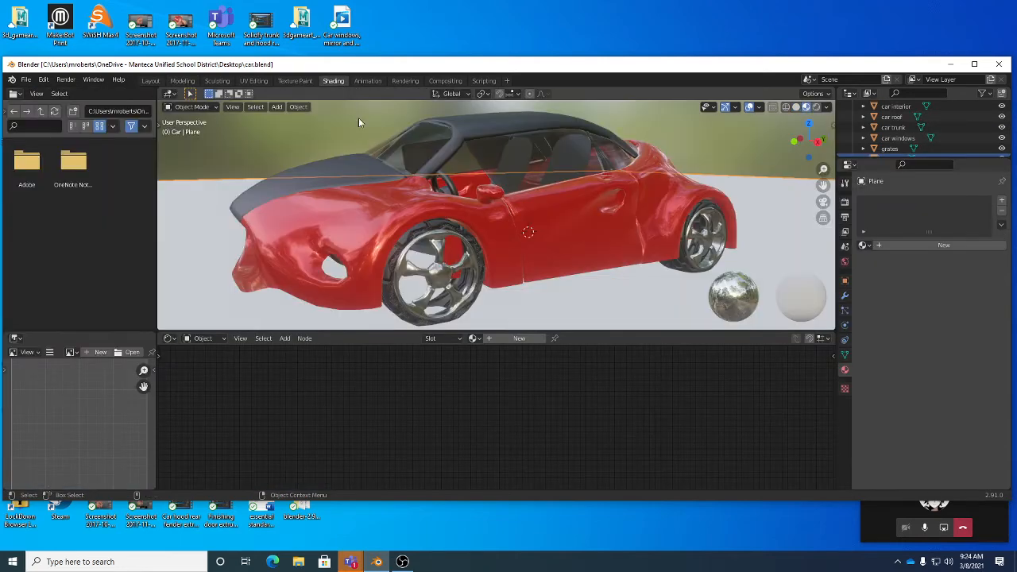
{"action": "mouse_move", "coordinate": [571, 226]}
{"action": "middle_mouse_down"}
{"action": "mouse_move", "coordinate": [587, 222]}
{"action": "mouse_move", "coordinate": [556, 219]}
{"action": "middle_mouse_up"}
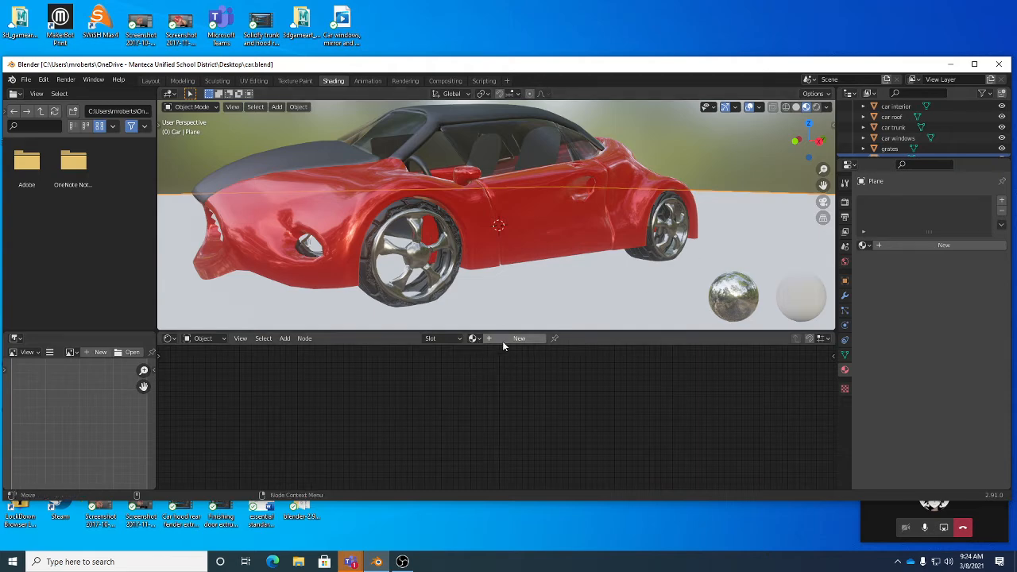
{"action": "left_click", "coordinate": [474, 339]}
{"action": "left_click", "coordinate": [496, 335]}
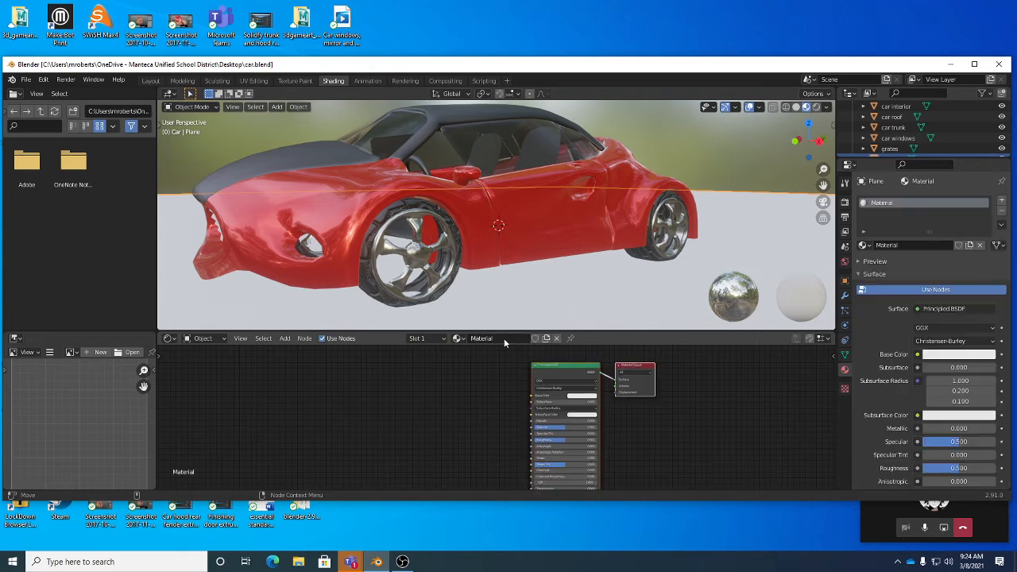
{"action": "left_click", "coordinate": [503, 338]}
{"action": "type", "text": "gour"}
{"action": "type", "text": "und"}
{"action": "key", "text": "Return"}
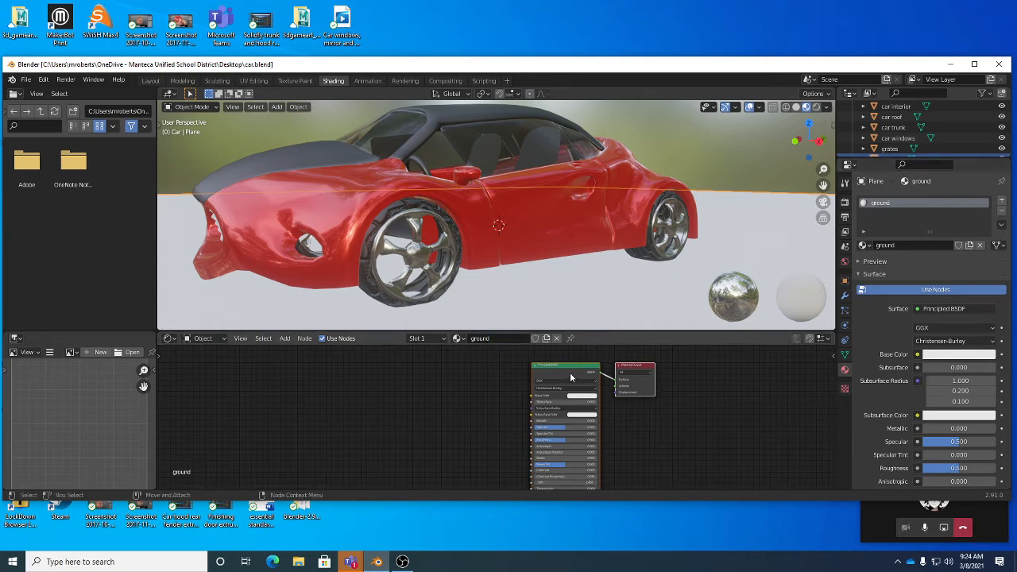
Step: Set the ground material's base color to a medium-dark, muted brownish tan
{"action": "left_click", "coordinate": [974, 355]}
{"action": "left_click", "coordinate": [988, 235]}
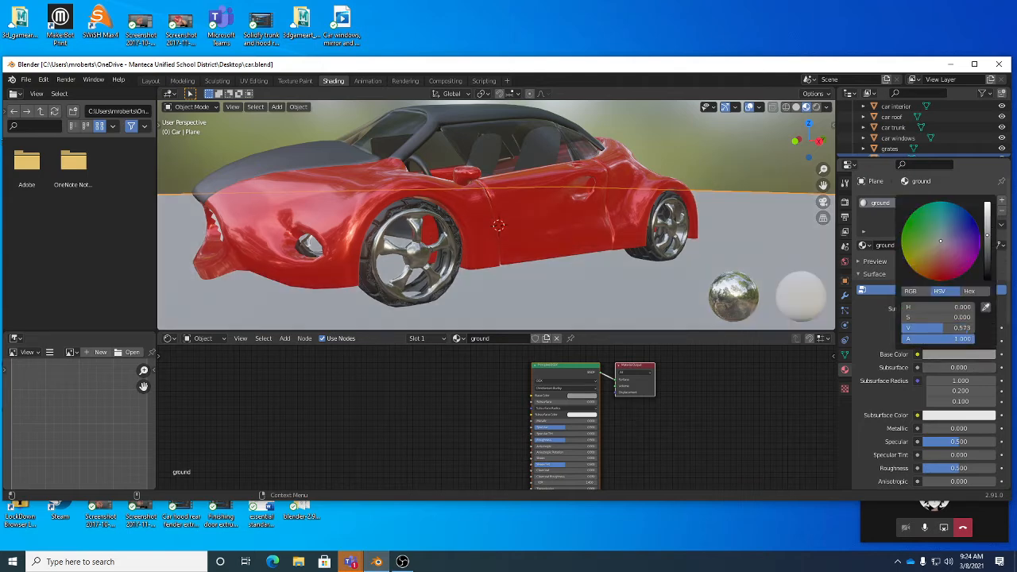
{"action": "left_click", "coordinate": [936, 250]}
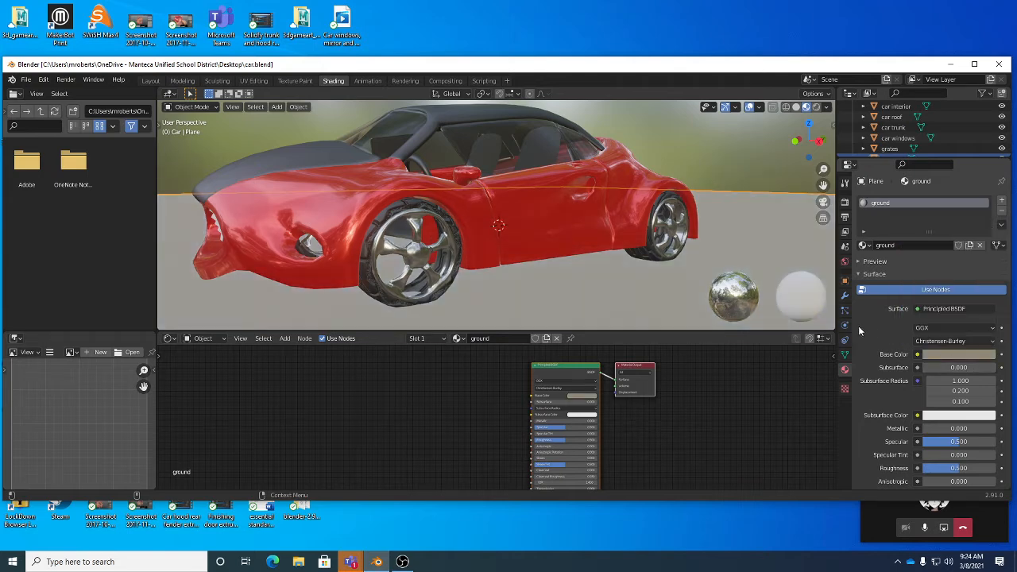
Step: Set the ground material's specular and roughness values to 0 and save the car.blend file
{"action": "scroll", "coordinate": [968, 434], "scroll_direction": "down", "scroll_amount": 1}
{"action": "scroll", "coordinate": [968, 434], "scroll_direction": "down", "scroll_amount": 1}
{"action": "left_click_drag", "start_coordinate": [966, 401], "coordinate": [922, 426]}
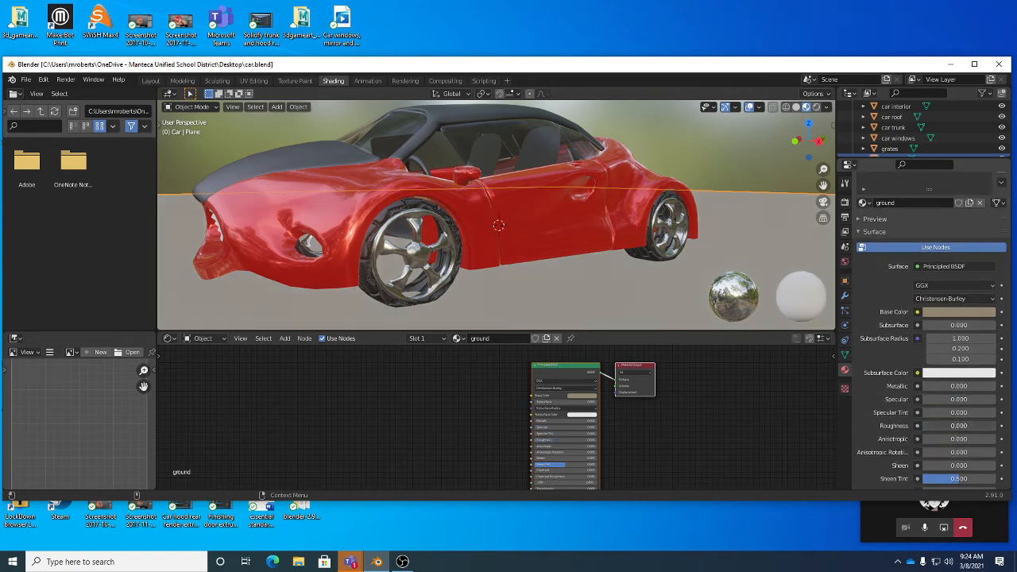
{"action": "middle_click_drag", "start_coordinate": [640, 258], "coordinate": [617, 251]}
{"action": "key", "text": "ctrl+s"}
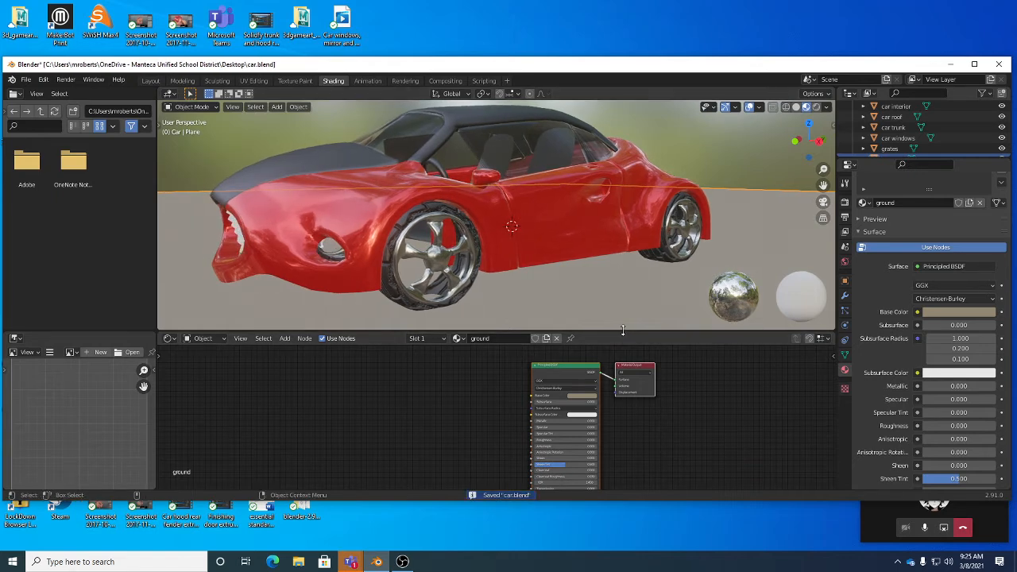
Step: Enlarge the 3D viewport over the node editor and switch its shading to Rendered
{"action": "left_click_drag", "start_coordinate": [621, 332], "coordinate": [642, 423]}
{"action": "mouse_move", "coordinate": [560, 269]}
{"action": "middle_mouse_down", "text": "shift"}
{"action": "mouse_move", "coordinate": [582, 285]}
{"action": "mouse_move", "coordinate": [577, 277]}
{"action": "middle_mouse_up", "text": "shift"}
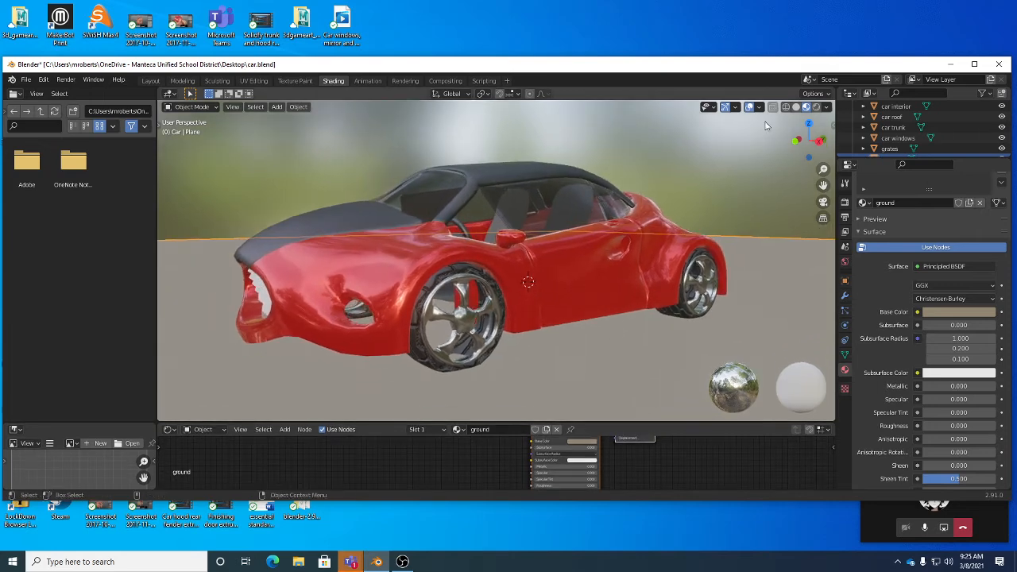
{"action": "left_click", "coordinate": [817, 108]}
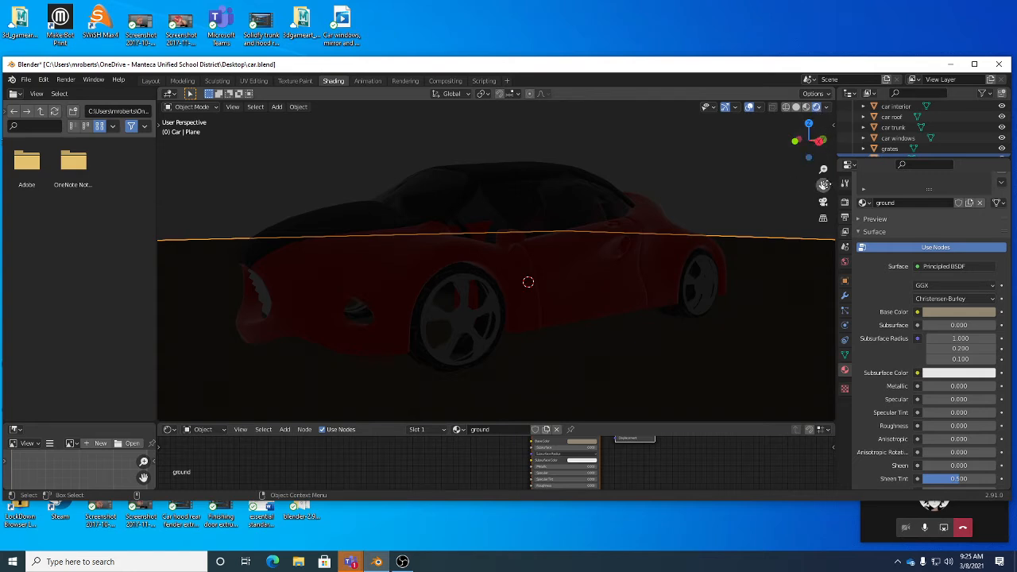
Step: Change the scene's render engine to Cycles
{"action": "left_click", "coordinate": [845, 204]}
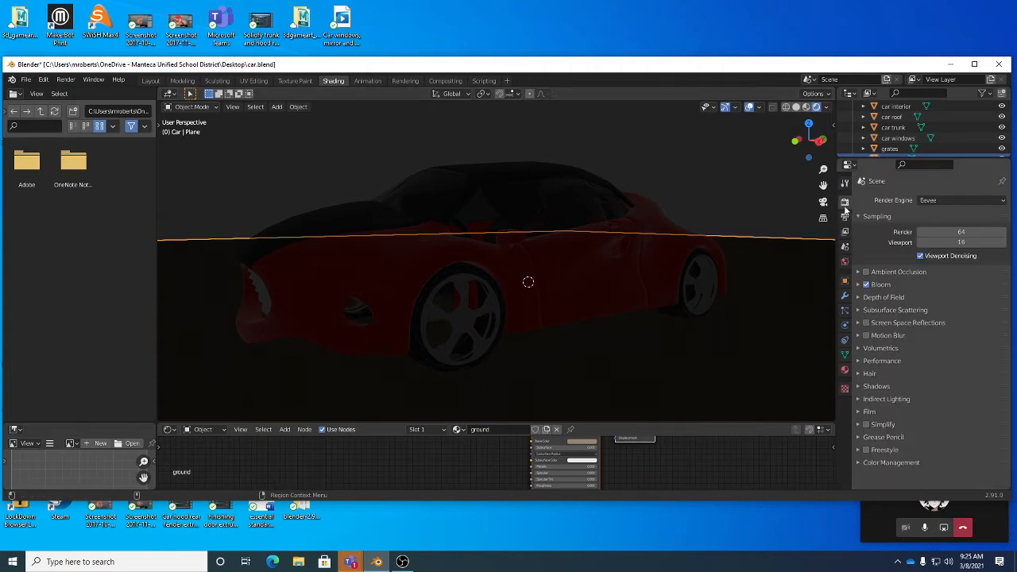
{"action": "left_click", "coordinate": [845, 183]}
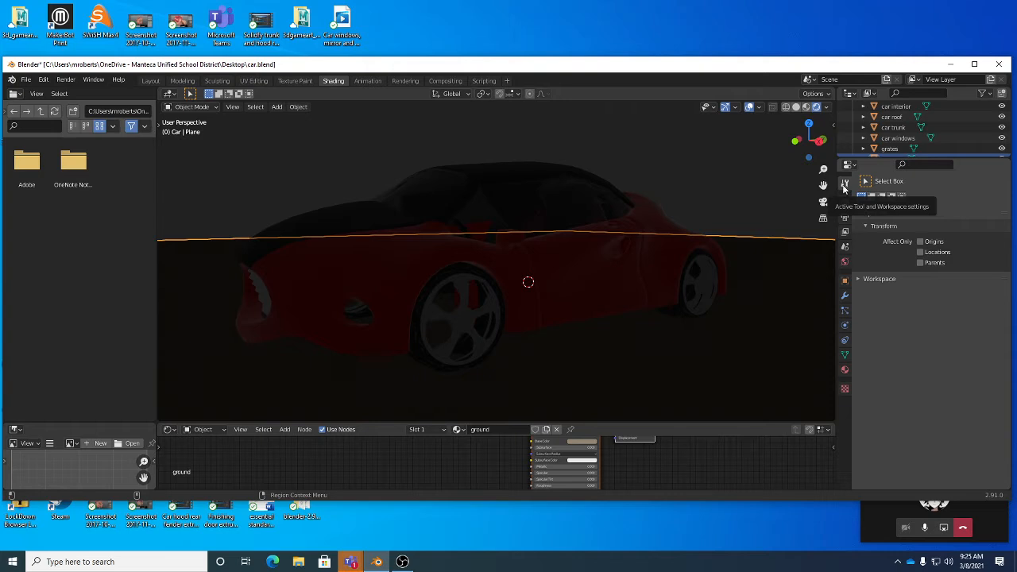
{"action": "left_click", "coordinate": [845, 204]}
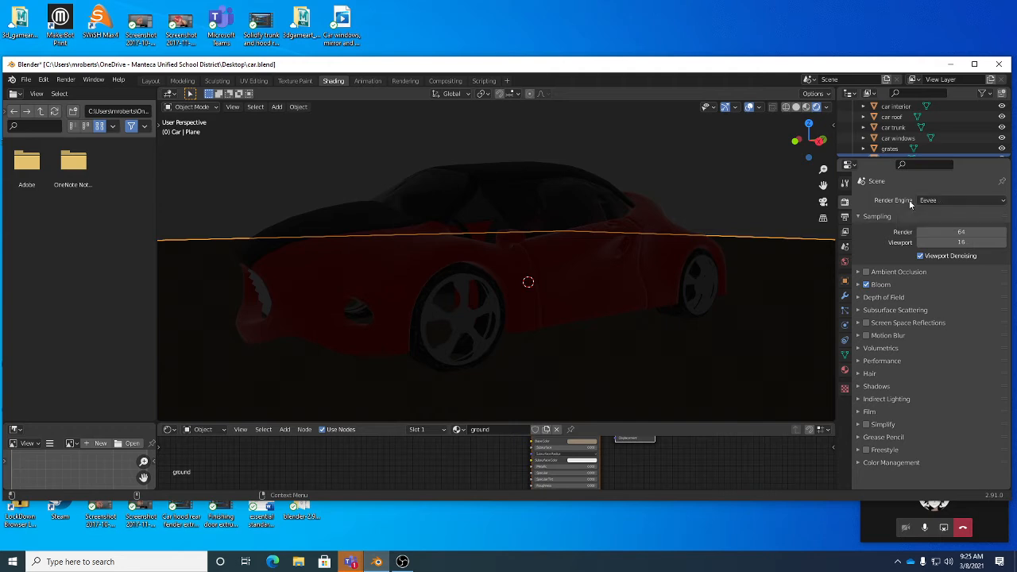
{"action": "left_click", "coordinate": [934, 202]}
{"action": "left_click", "coordinate": [938, 237]}
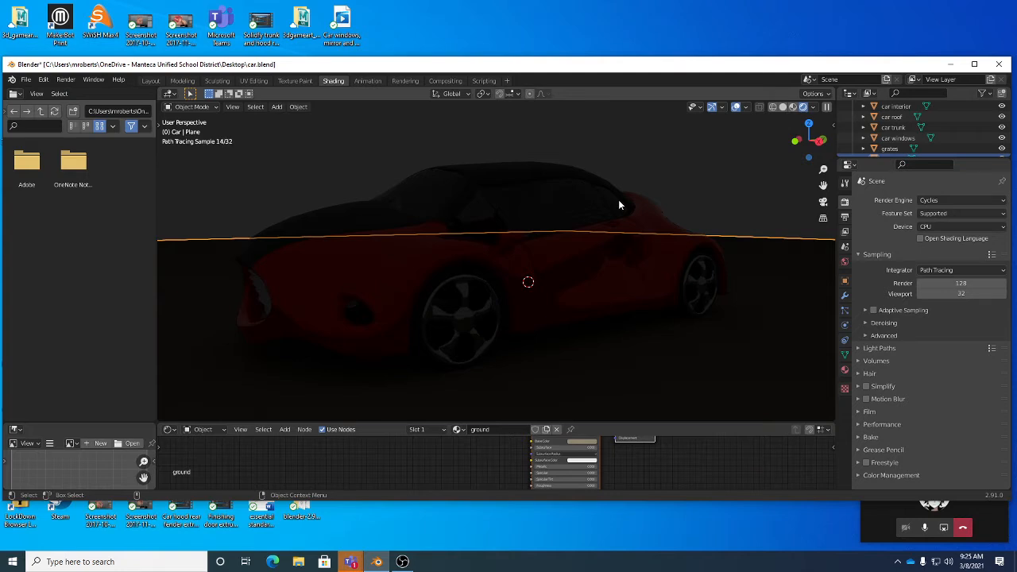
Step: Unhide the Light object and compare the car in material preview and rendered shading
{"action": "scroll", "coordinate": [974, 124], "scroll_direction": "down", "scroll_amount": 5}
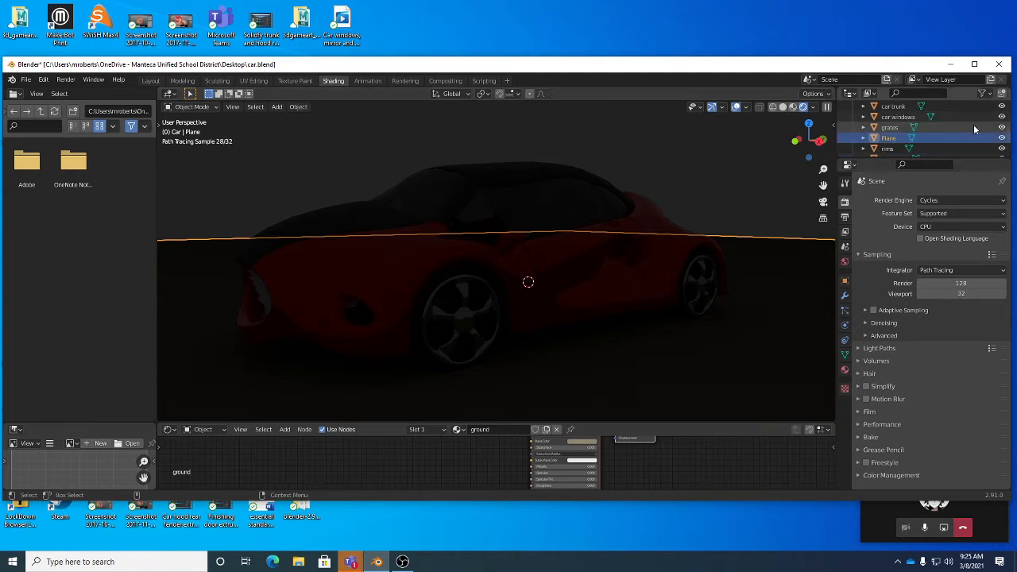
{"action": "left_click", "coordinate": [1002, 127]}
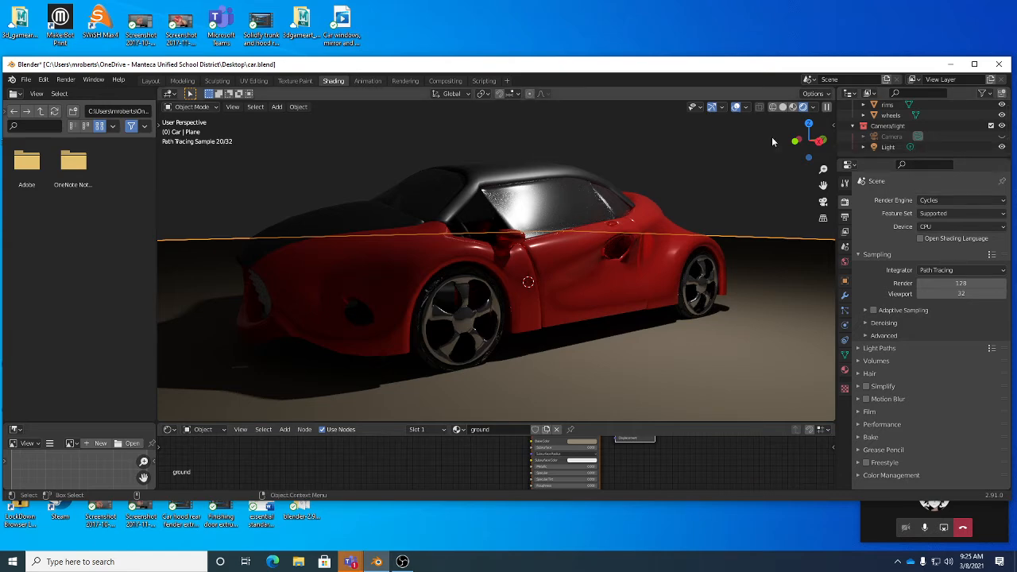
{"action": "left_click", "coordinate": [793, 106]}
{"action": "left_click", "coordinate": [816, 106]}
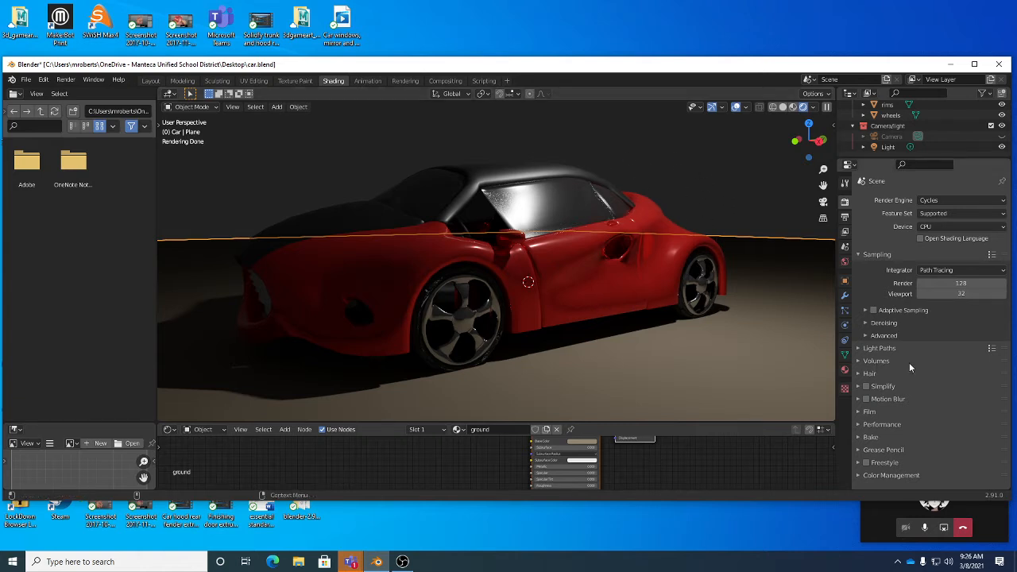
Step: Look through the plane's object and mesh data and the output, render, scene and world settings for background options
{"action": "left_click", "coordinate": [846, 281]}
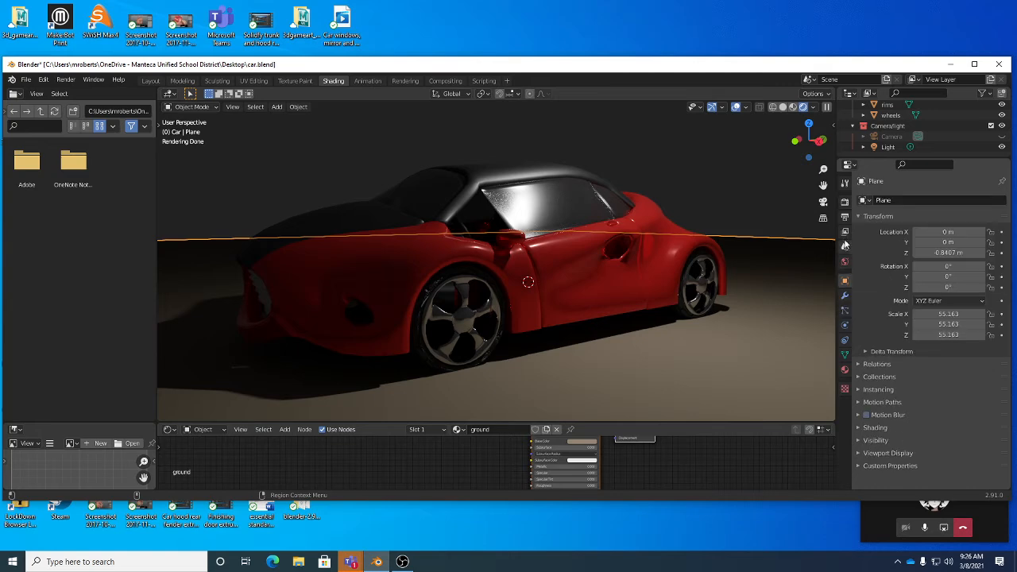
{"action": "left_click", "coordinate": [845, 233]}
{"action": "left_click", "coordinate": [846, 218]}
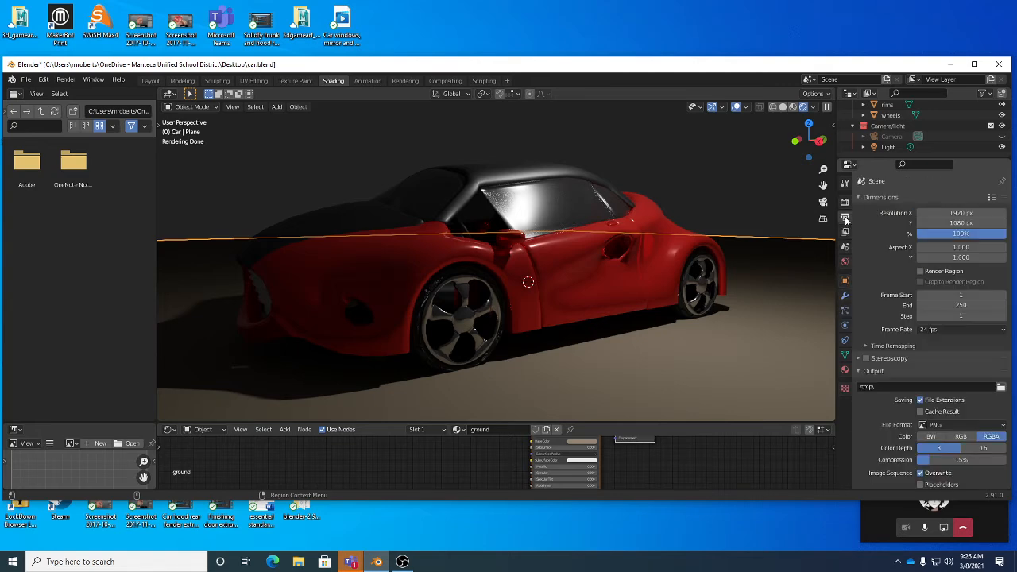
{"action": "scroll", "coordinate": [916, 337], "scroll_direction": "down", "scroll_amount": 2}
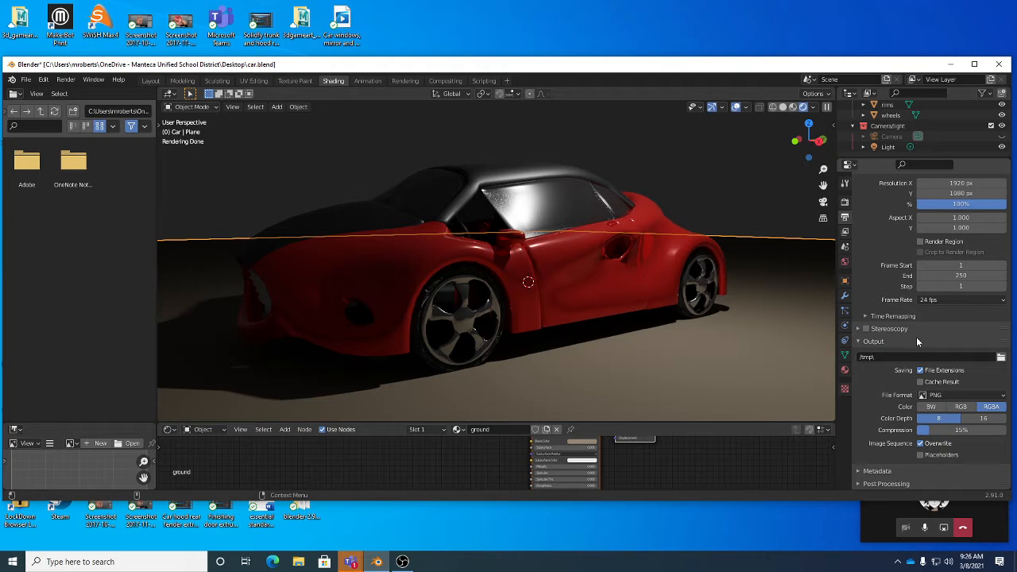
{"action": "scroll", "coordinate": [916, 337], "scroll_direction": "up", "scroll_amount": 2}
{"action": "left_click", "coordinate": [846, 202]}
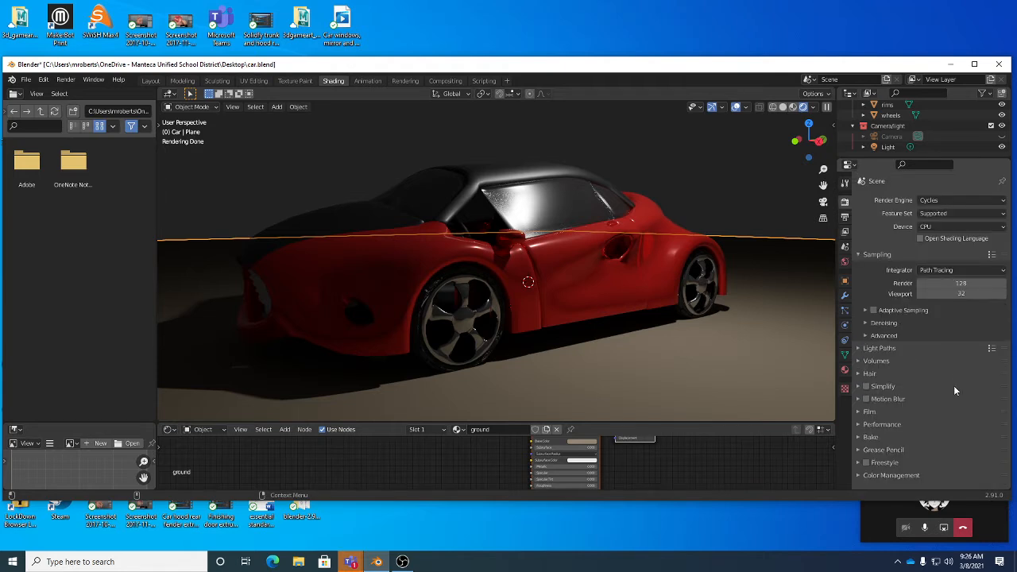
{"action": "left_click", "coordinate": [845, 357]}
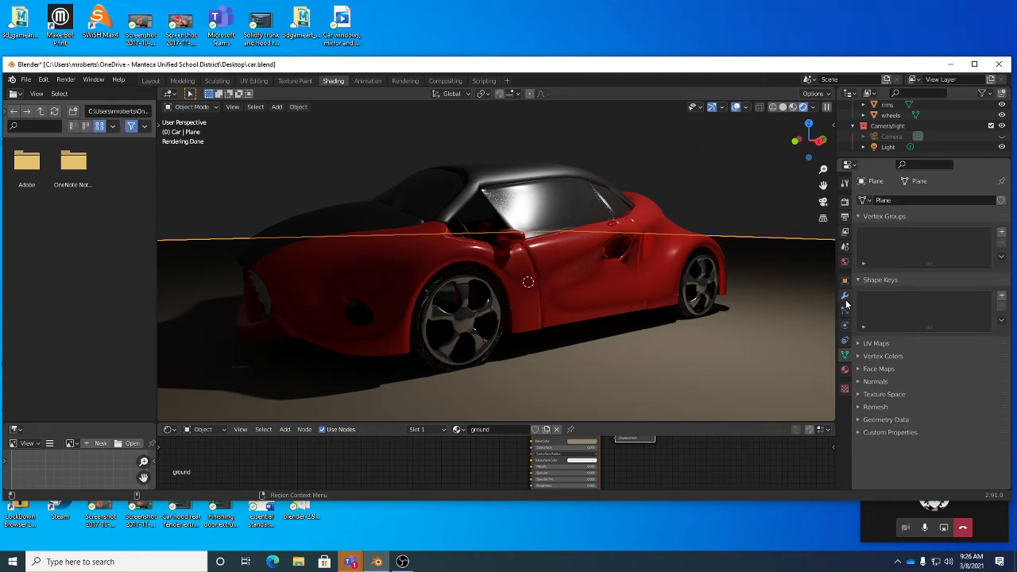
{"action": "left_click", "coordinate": [844, 264]}
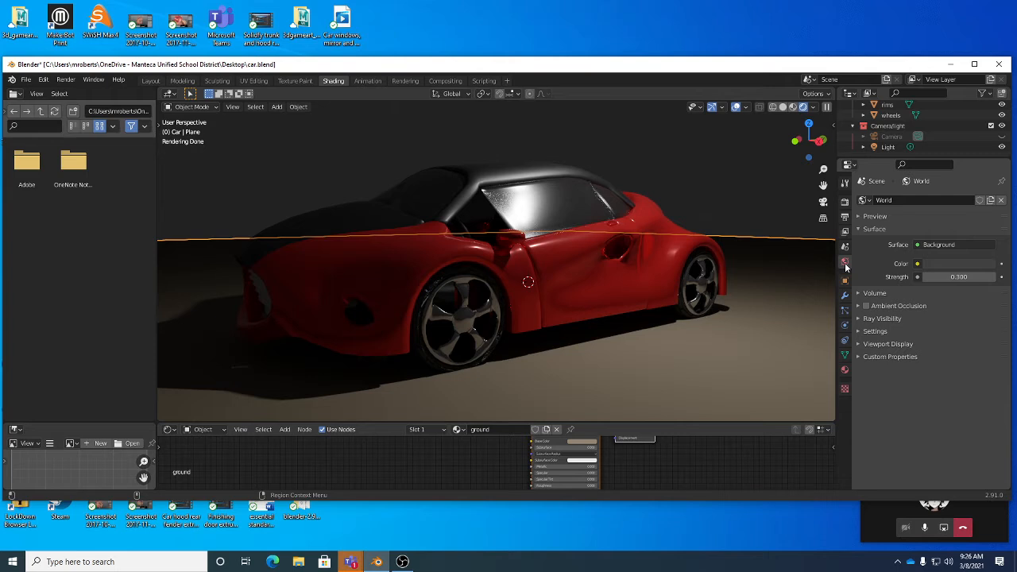
{"action": "left_click", "coordinate": [845, 249]}
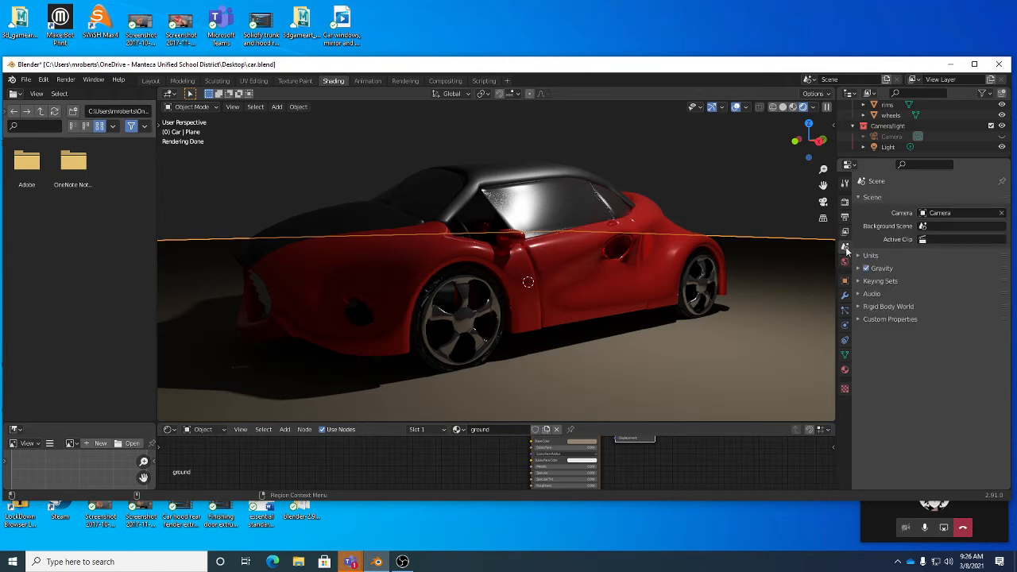
{"action": "left_click", "coordinate": [846, 264]}
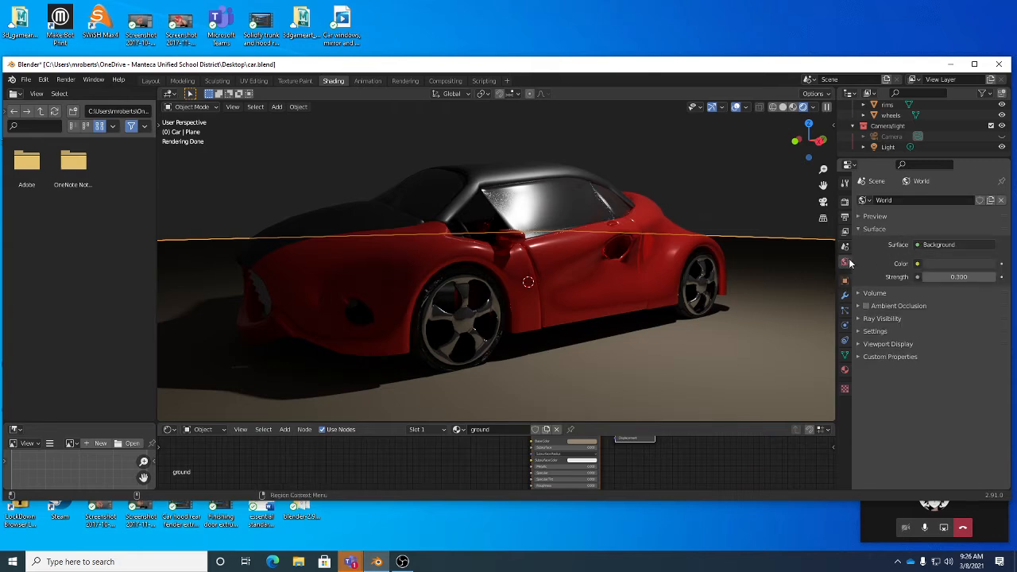
Step: Save the file and assign an Environment Texture to the color of the World's Background surface
{"action": "key", "text": "ctrl+s"}
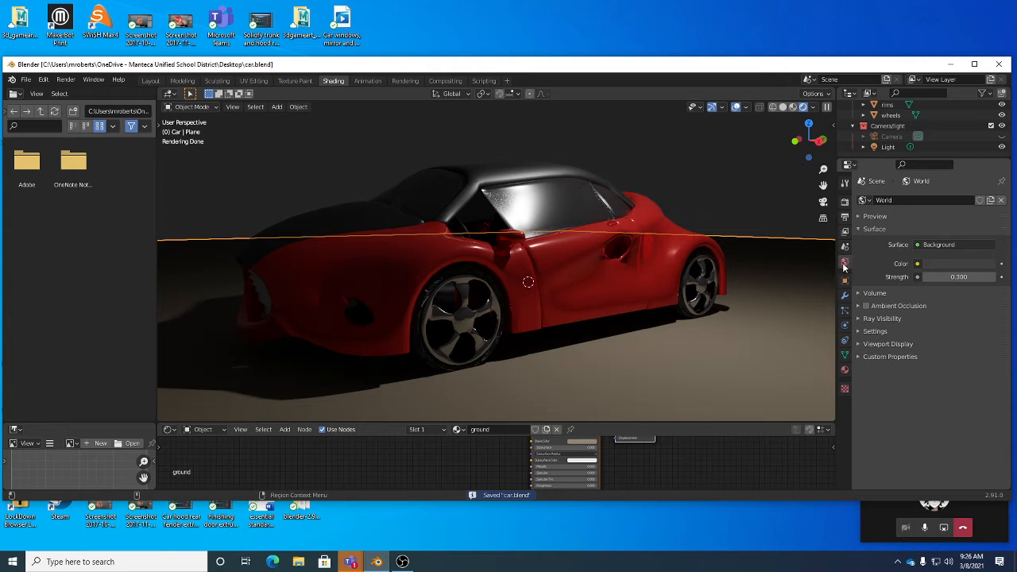
{"action": "left_click", "coordinate": [919, 246]}
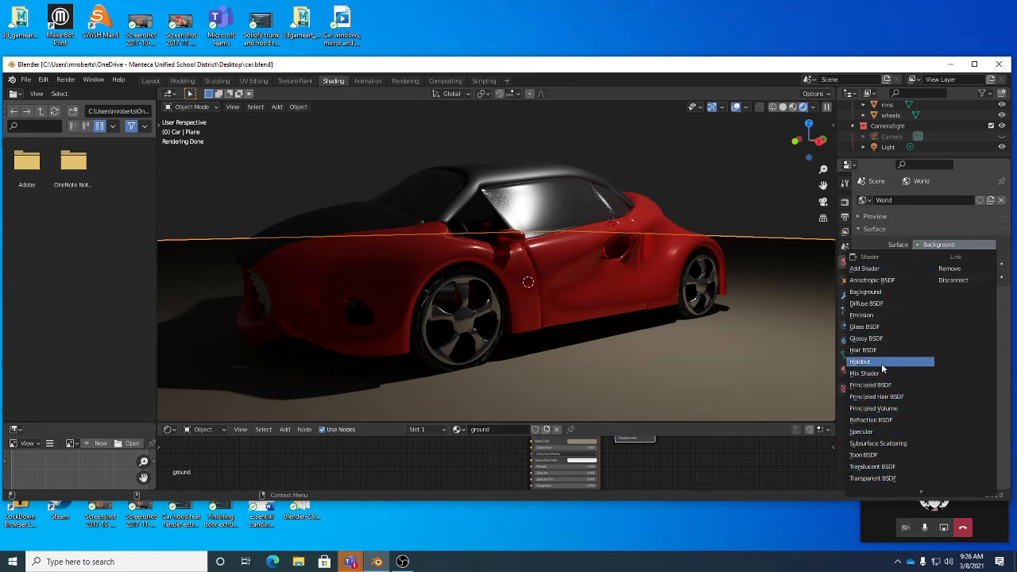
{"action": "left_click", "coordinate": [880, 293]}
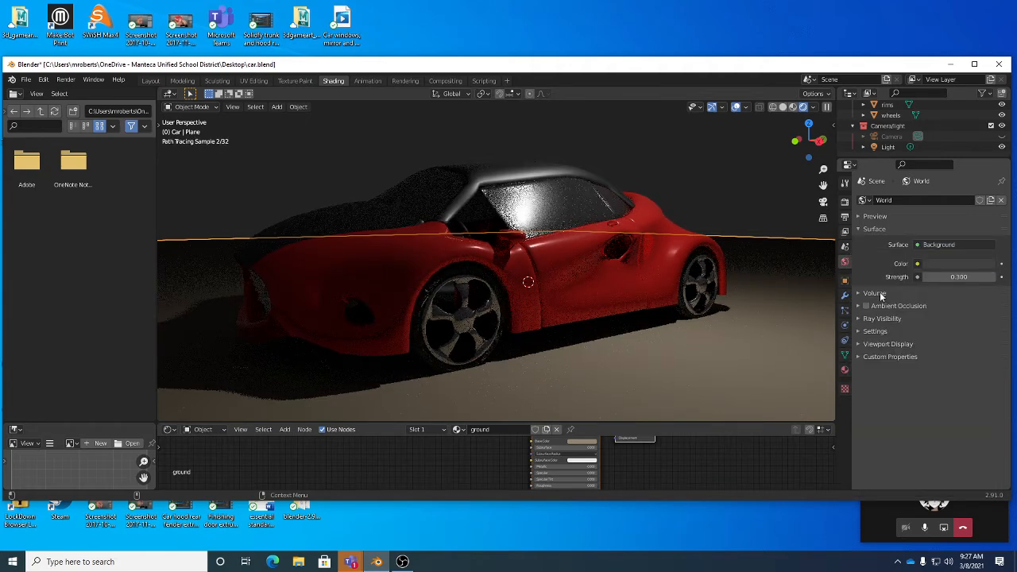
{"action": "left_click", "coordinate": [918, 264]}
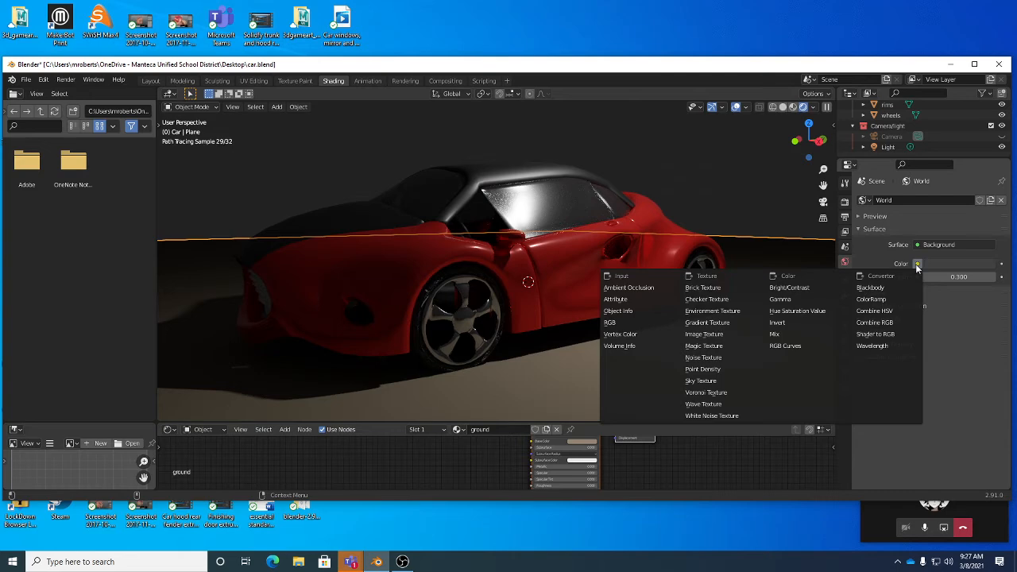
{"action": "left_click", "coordinate": [715, 310]}
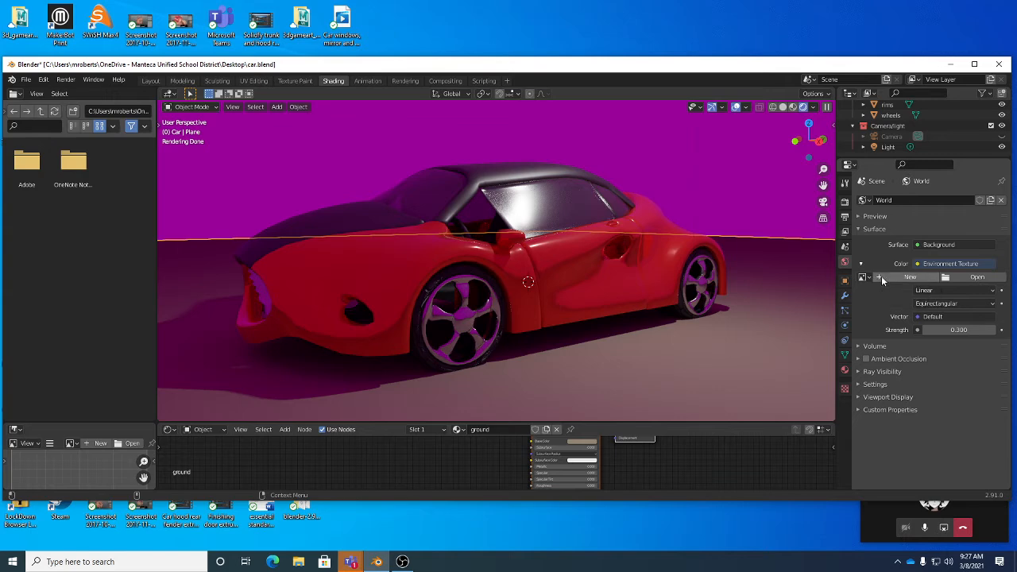
Step: Browse the Desktop folder for an environment image and check the World color and surface options
{"action": "left_click", "coordinate": [971, 278]}
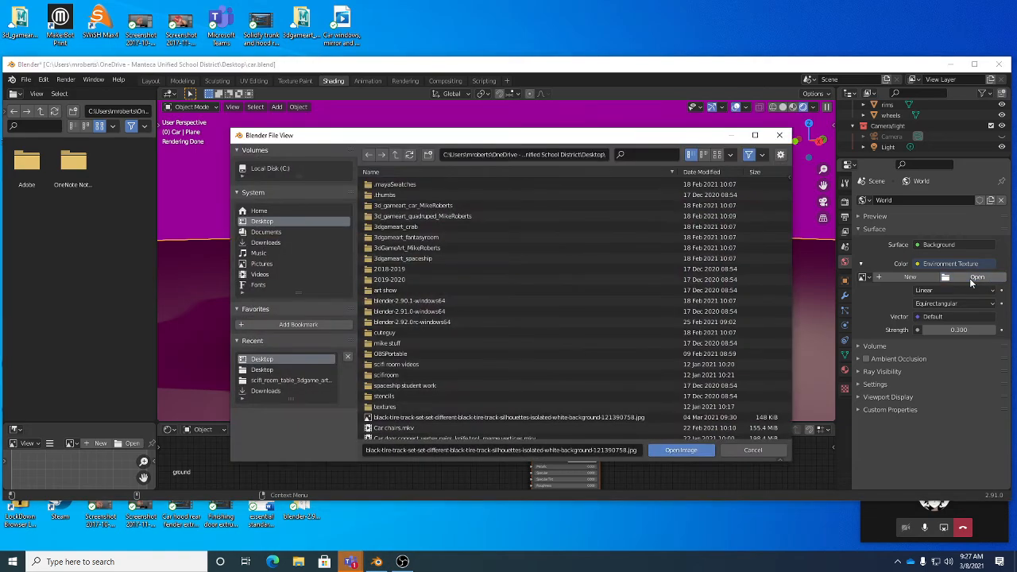
{"action": "left_click", "coordinate": [753, 450]}
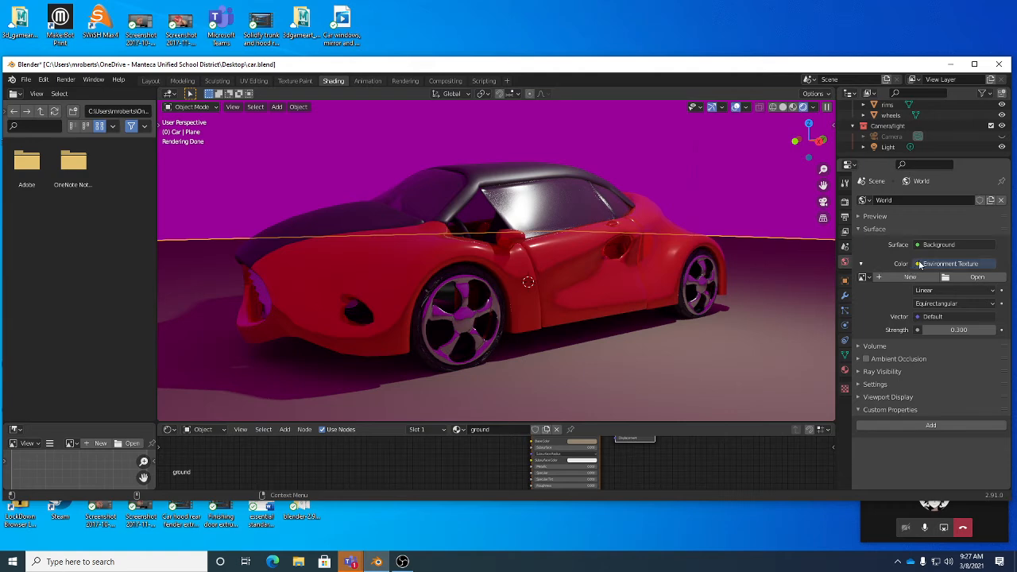
{"action": "right_click", "coordinate": [919, 265]}
{"action": "mouse_move", "coordinate": [919, 267]}
{"action": "left_click", "coordinate": [919, 245]}
Step: Look through the plane's object, physics and mesh data and the scene, view layer, output, render and tool settings for background options
{"action": "left_click", "coordinate": [845, 281]}
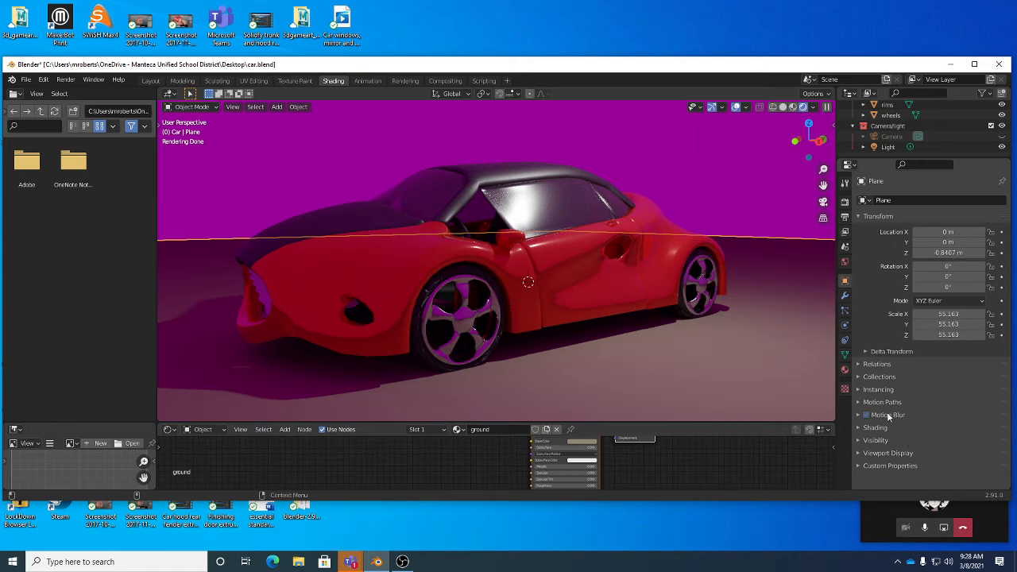
{"action": "left_click", "coordinate": [846, 310]}
{"action": "left_click", "coordinate": [846, 325]}
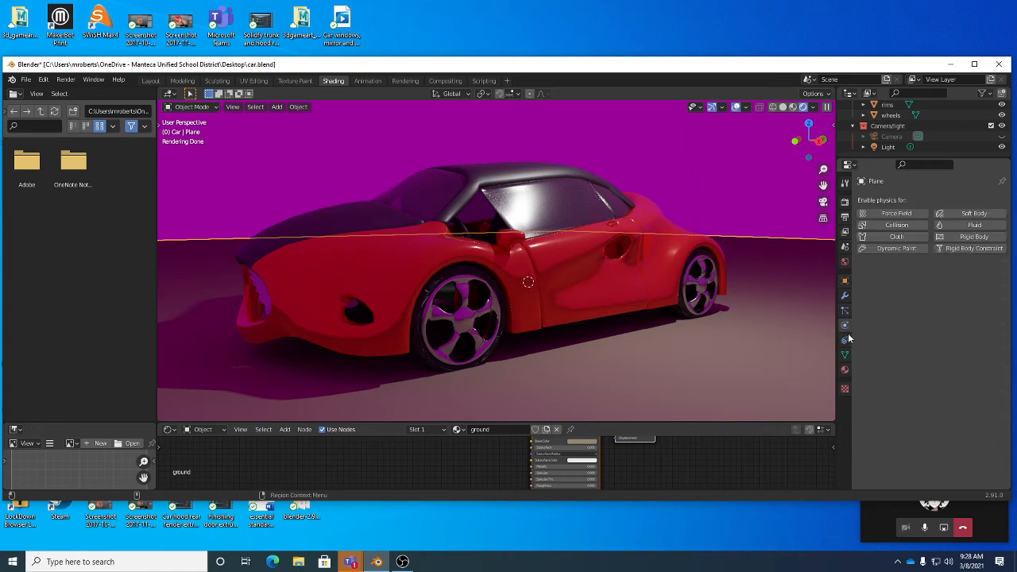
{"action": "left_click", "coordinate": [846, 341]}
{"action": "left_click", "coordinate": [846, 350]}
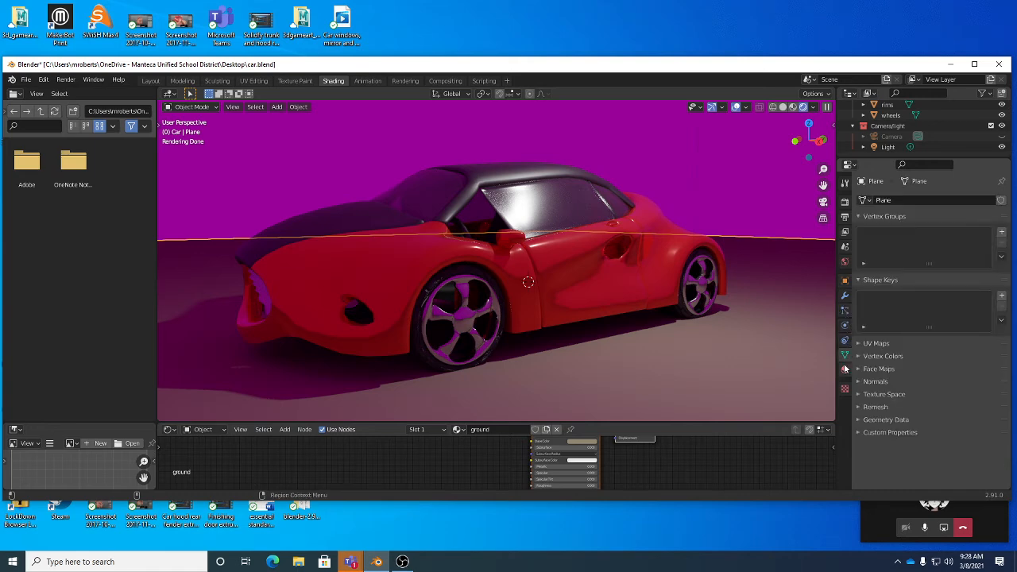
{"action": "left_click", "coordinate": [846, 249]}
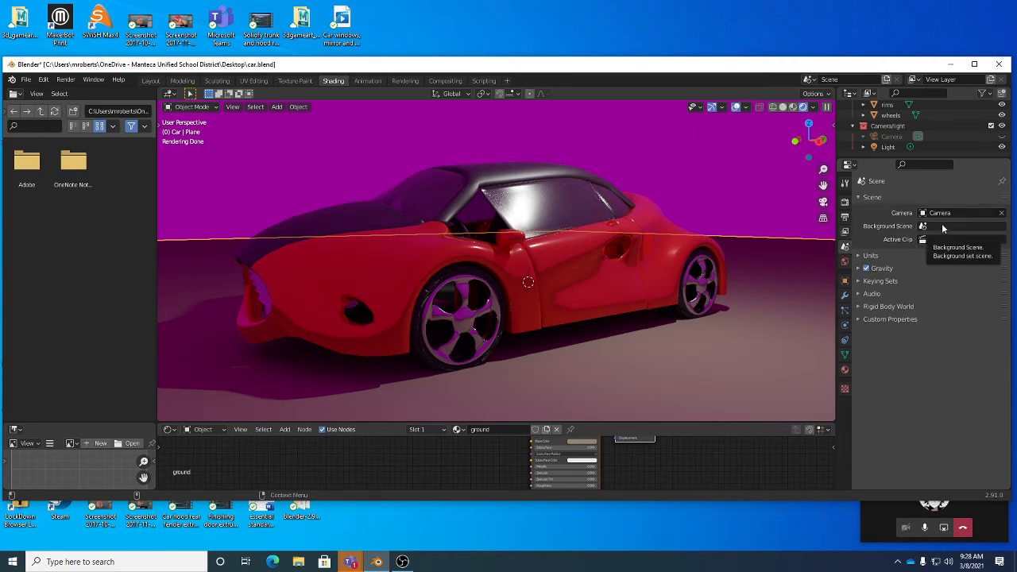
{"action": "left_click", "coordinate": [942, 226]}
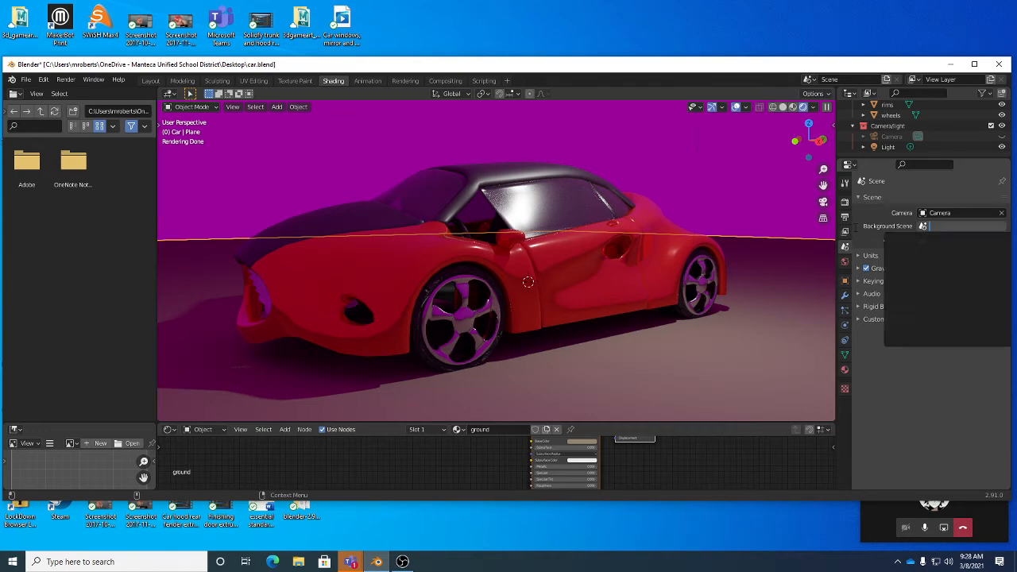
{"action": "left_click", "coordinate": [845, 233]}
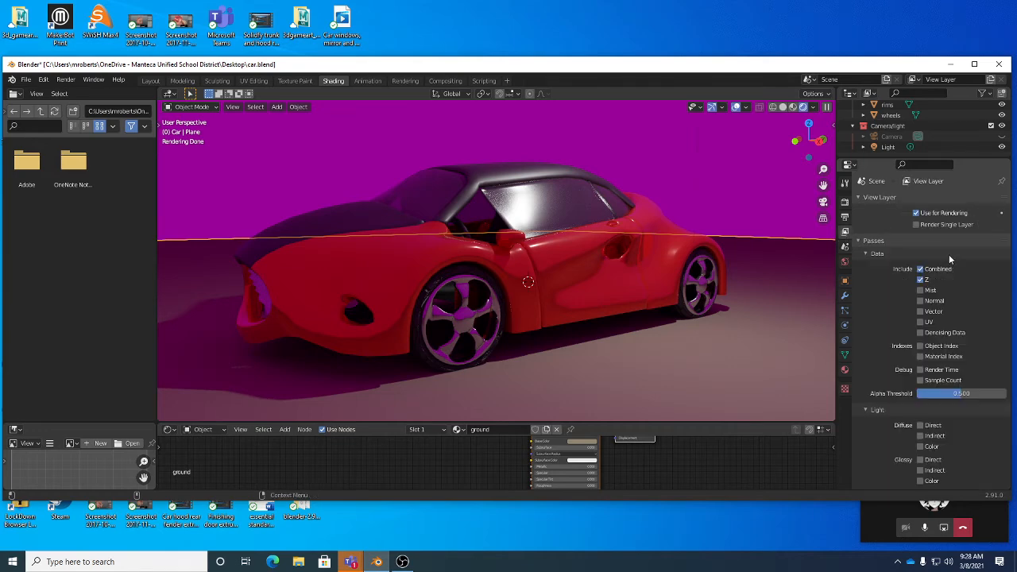
{"action": "scroll", "coordinate": [966, 291], "scroll_direction": "down", "scroll_amount": 5}
{"action": "scroll", "coordinate": [967, 291], "scroll_direction": "down", "scroll_amount": 4}
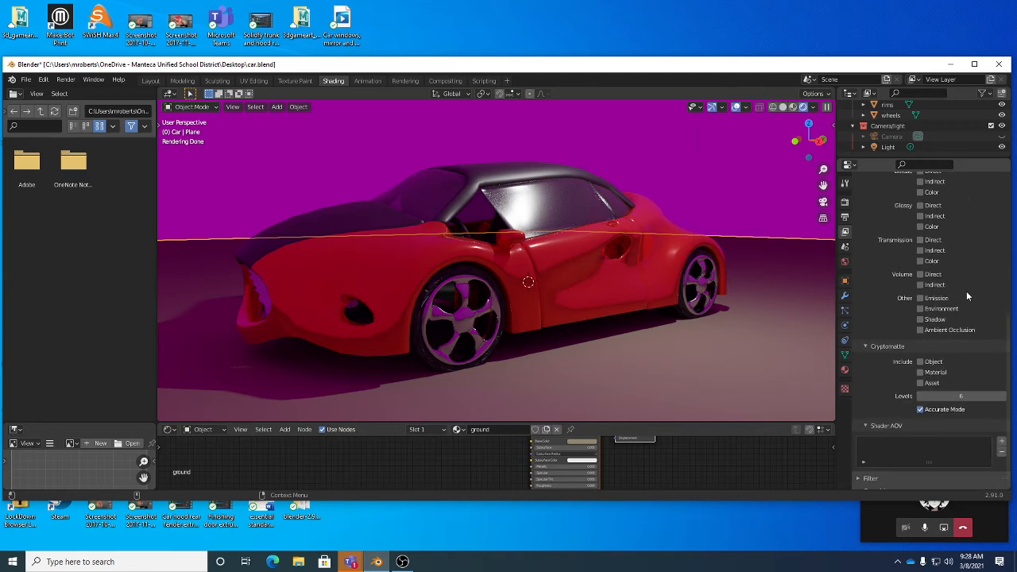
{"action": "scroll", "coordinate": [966, 291], "scroll_direction": "up", "scroll_amount": 6}
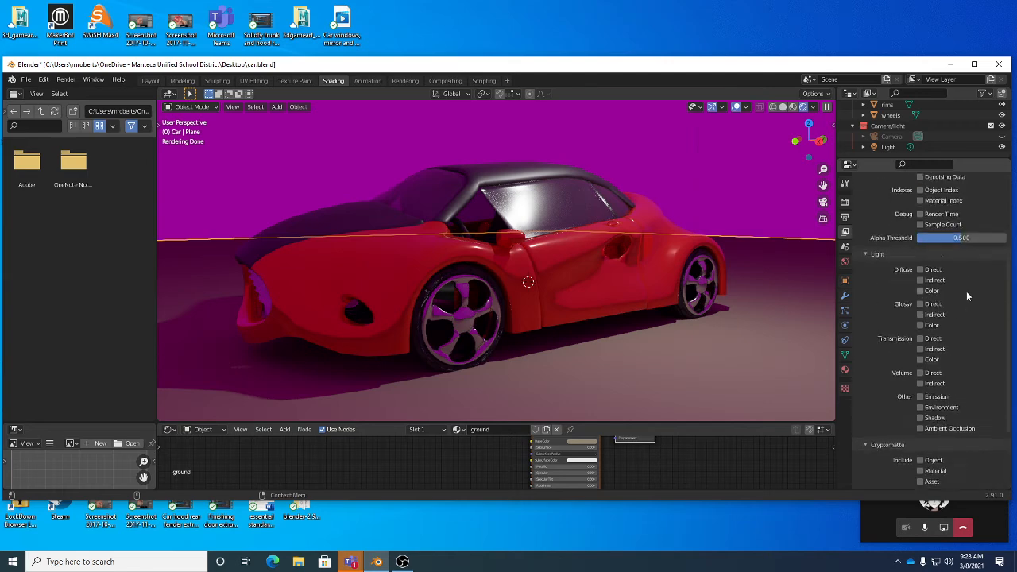
{"action": "left_click", "coordinate": [845, 217]}
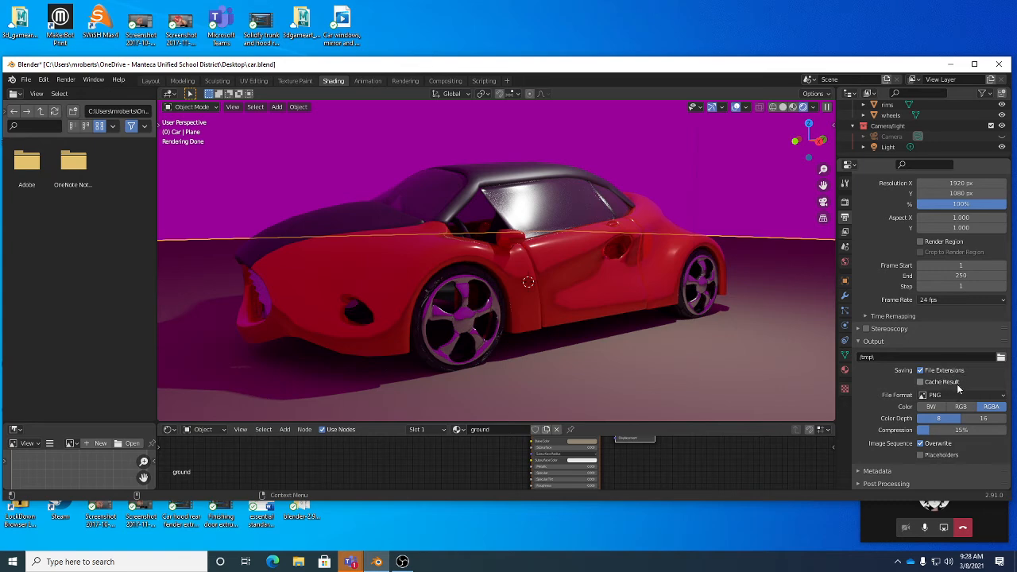
{"action": "left_click", "coordinate": [846, 203]}
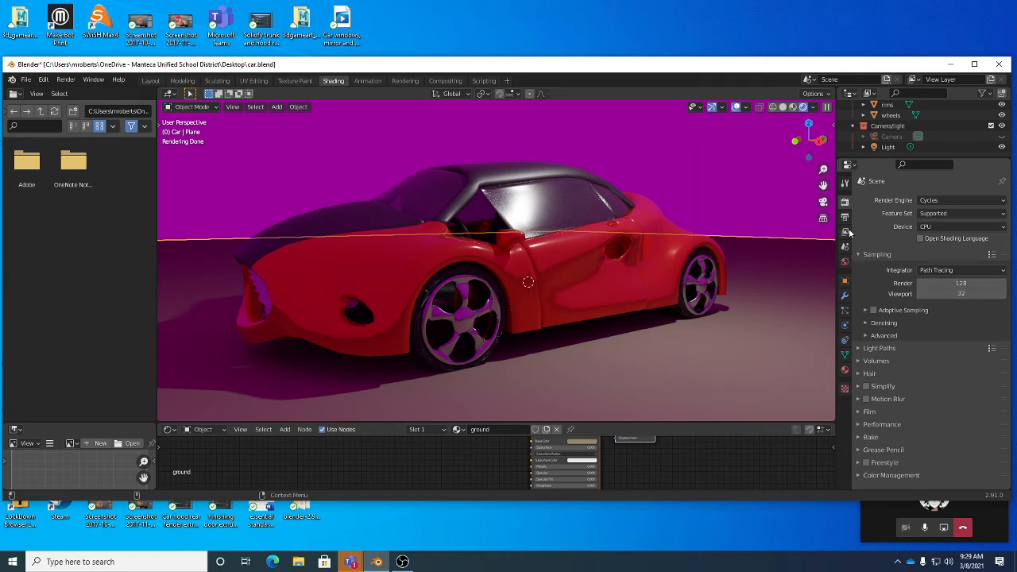
{"action": "left_click", "coordinate": [846, 185]}
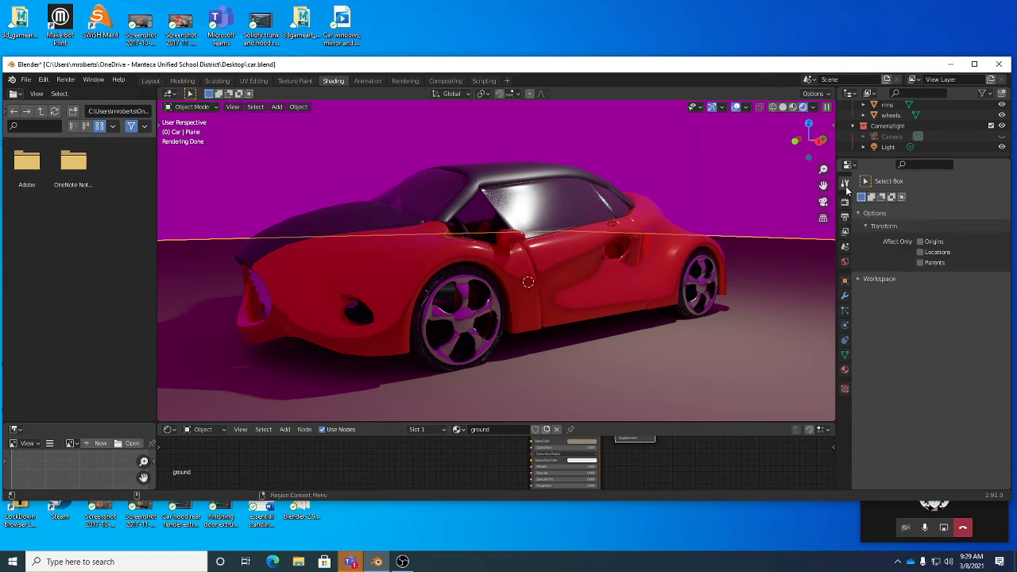
Step: Replace the Environment Texture on the World's background color with a Sky Texture and check its available sky types
{"action": "left_click", "coordinate": [845, 262]}
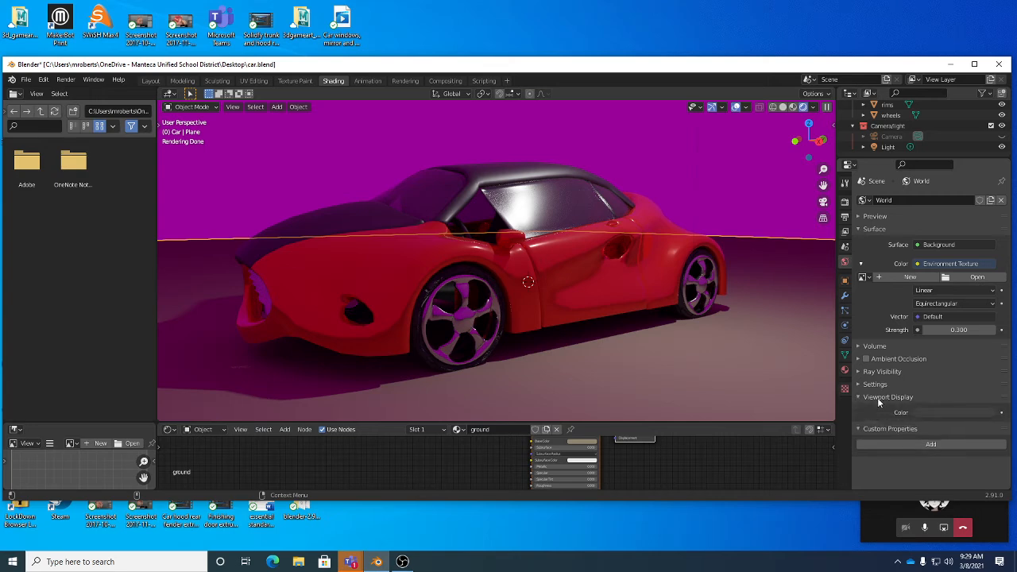
{"action": "left_click", "coordinate": [878, 385]}
{"action": "left_click", "coordinate": [877, 385]}
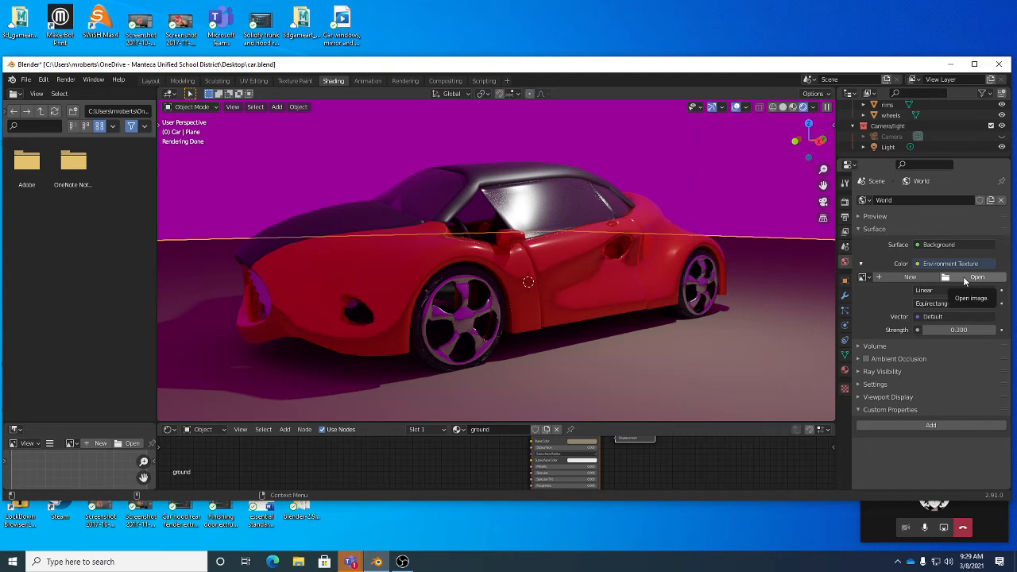
{"action": "left_click", "coordinate": [938, 265]}
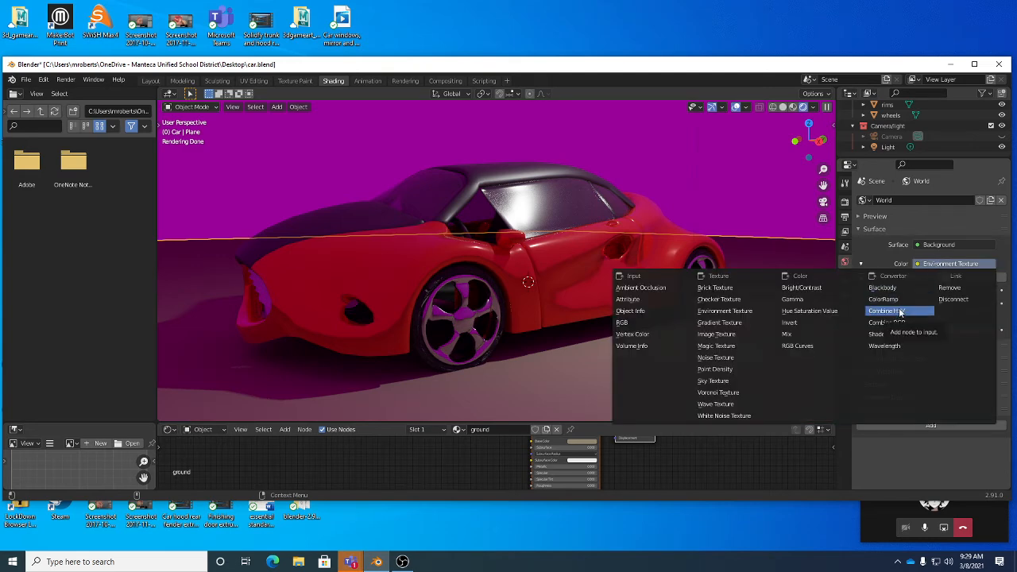
{"action": "left_click", "coordinate": [714, 382]}
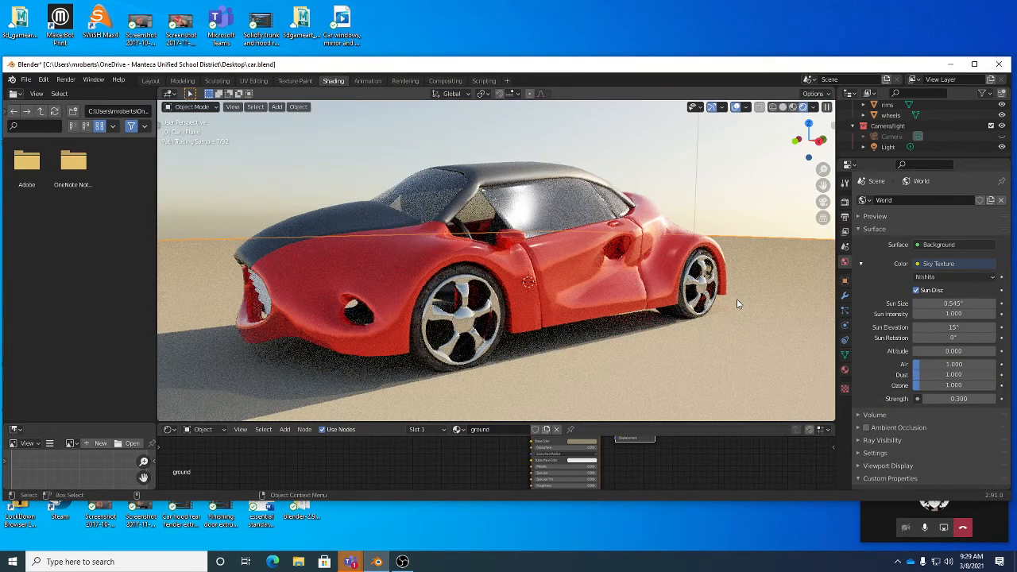
{"action": "left_click", "coordinate": [954, 277]}
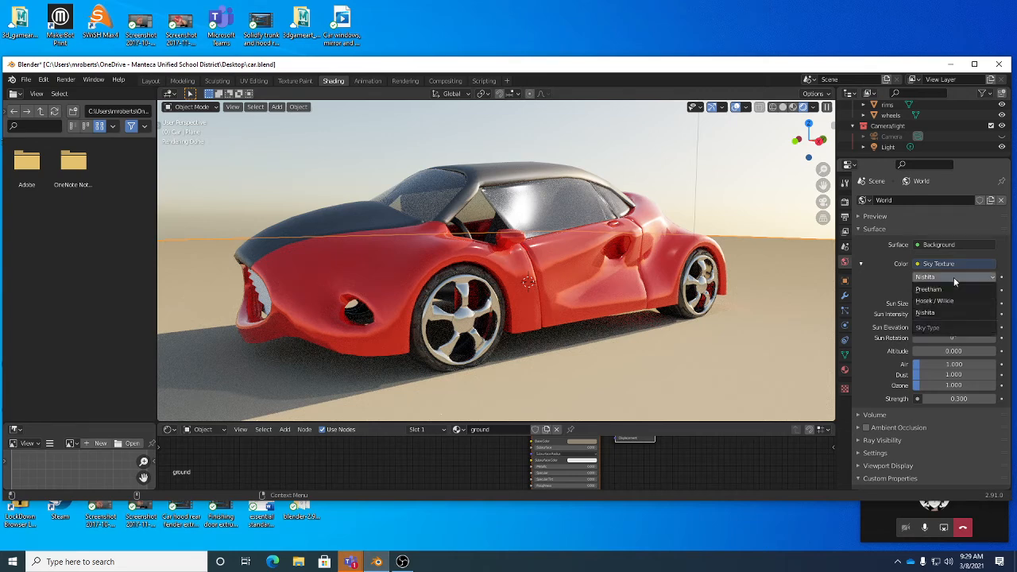
{"action": "left_click", "coordinate": [954, 278]}
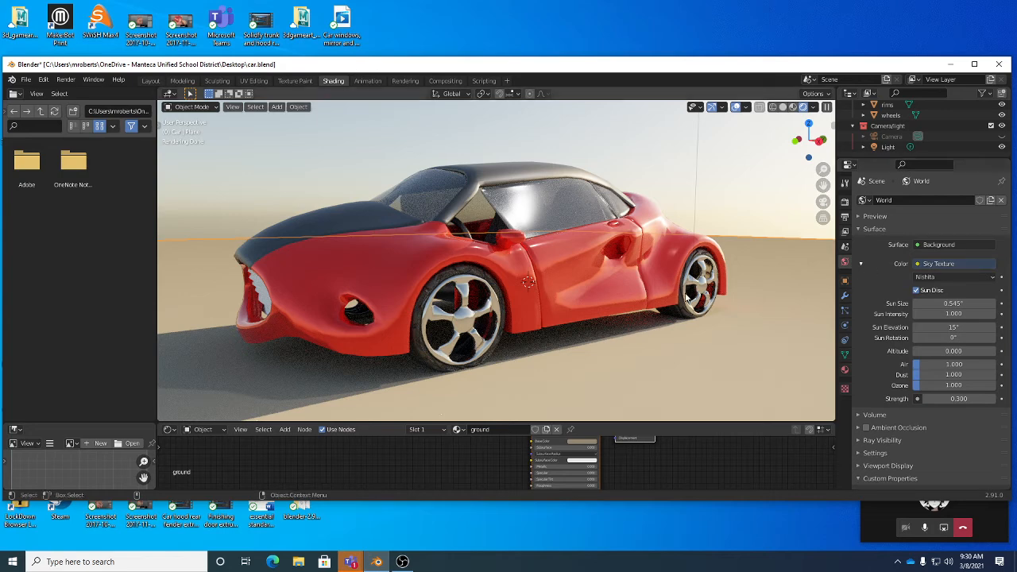
Step: Set the sky's sun elevation to 7.5°, its sun rotation to 15.7° and its altitude to 0.200
{"action": "middle_click_drag", "start_coordinate": [656, 276], "coordinate": [662, 272]}
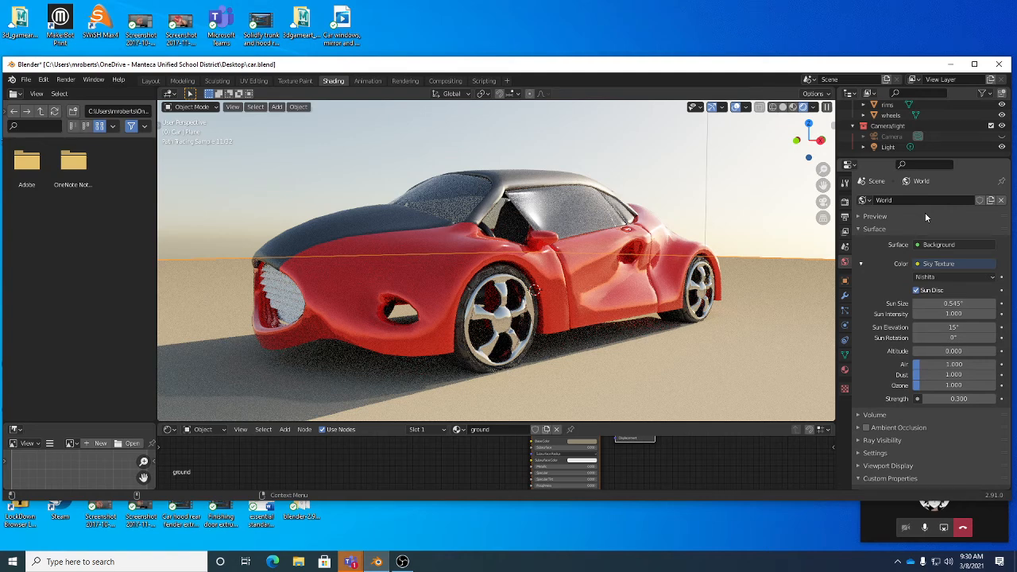
{"action": "left_click_drag", "start_coordinate": [954, 327], "coordinate": [976, 327]}
{"action": "mouse_move", "coordinate": [976, 327]}
{"action": "left_mouse_down"}
{"action": "mouse_move", "coordinate": [995, 326]}
{"action": "mouse_move", "coordinate": [962, 326]}
{"action": "mouse_move", "coordinate": [966, 338]}
{"action": "mouse_move", "coordinate": [994, 338]}
{"action": "mouse_move", "coordinate": [953, 338]}
{"action": "mouse_move", "coordinate": [956, 351]}
{"action": "mouse_move", "coordinate": [985, 351]}
{"action": "mouse_move", "coordinate": [946, 352]}
{"action": "mouse_move", "coordinate": [960, 327]}
{"action": "left_mouse_up"}
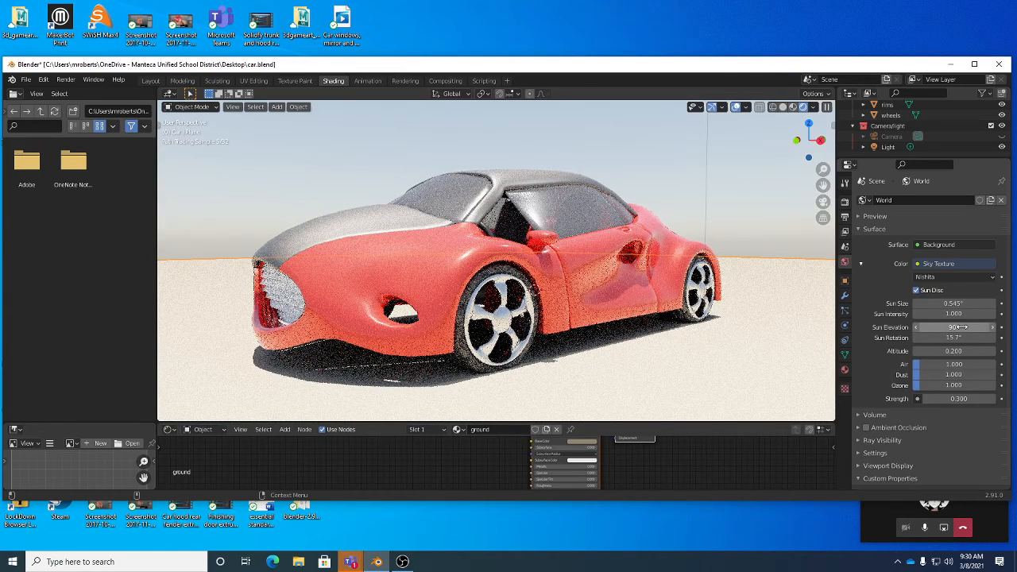
{"action": "mouse_move", "coordinate": [961, 327]}
{"action": "left_mouse_down"}
{"action": "mouse_move", "coordinate": [926, 327]}
{"action": "mouse_move", "coordinate": [950, 327]}
{"action": "left_mouse_up"}
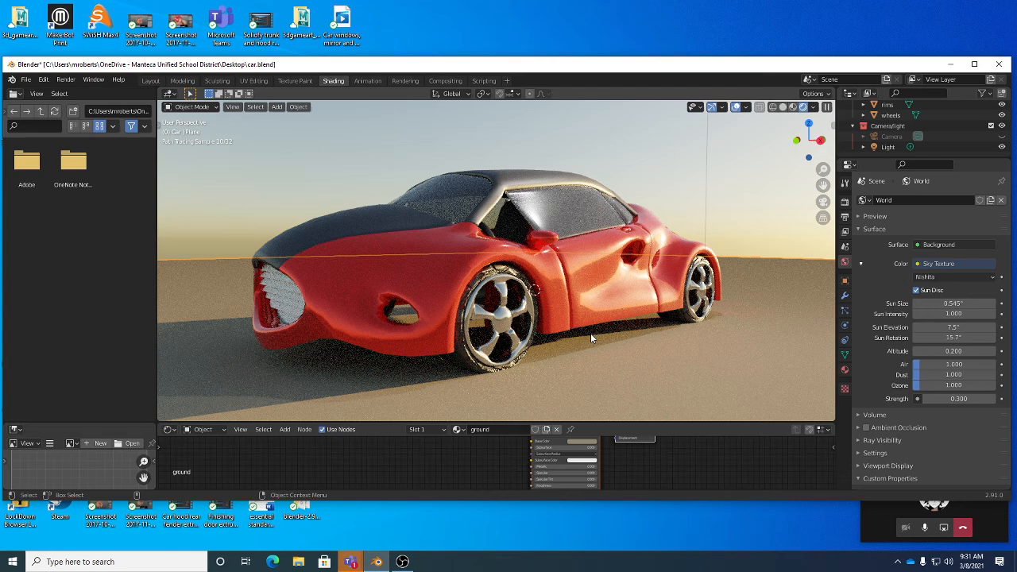
{"action": "middle_click_drag", "start_coordinate": [590, 338], "coordinate": [624, 326]}
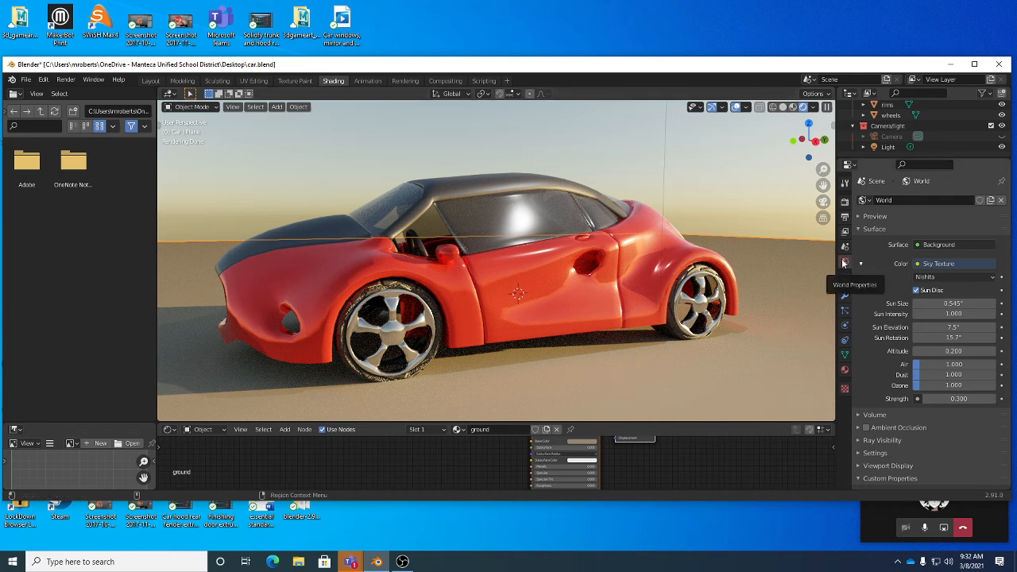
Step: Try the Hosek / Wilkie and Preetham sky types on the World background, and undo back to Nishita
{"action": "left_click", "coordinate": [942, 277]}
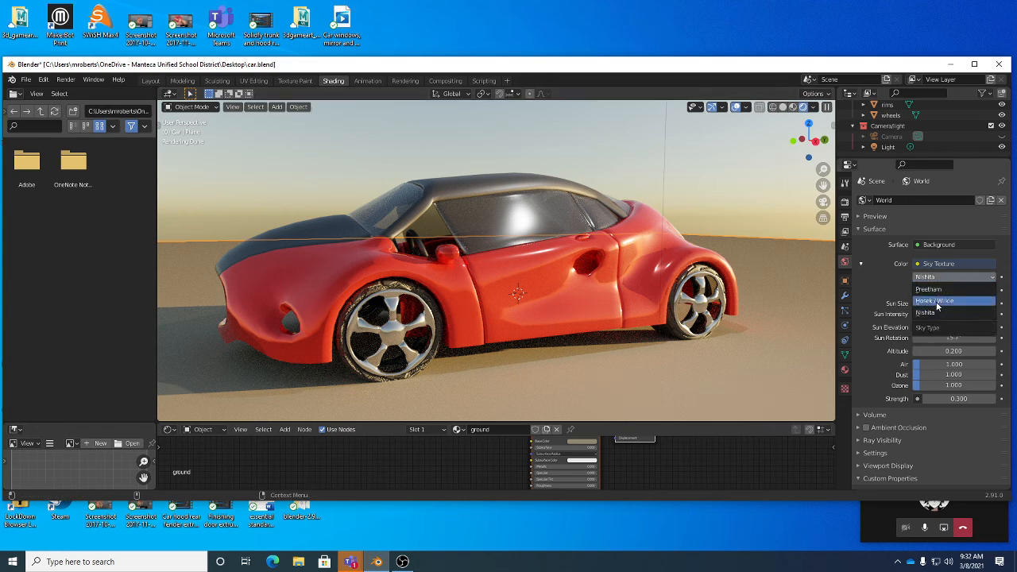
{"action": "left_click", "coordinate": [935, 301]}
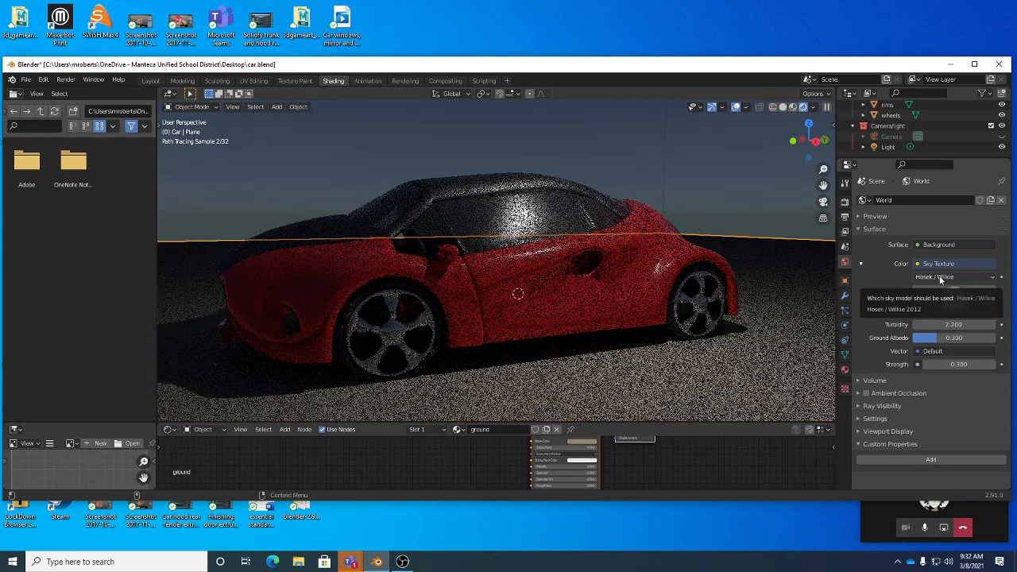
{"action": "left_click", "coordinate": [939, 276]}
{"action": "left_click", "coordinate": [937, 309]}
{"action": "left_click", "coordinate": [954, 277]}
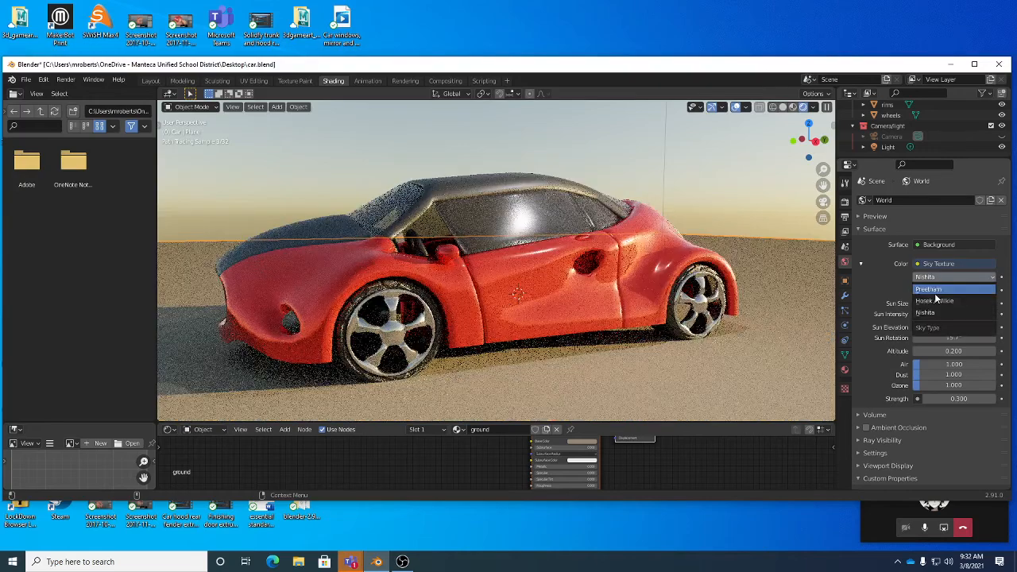
{"action": "left_click", "coordinate": [936, 291]}
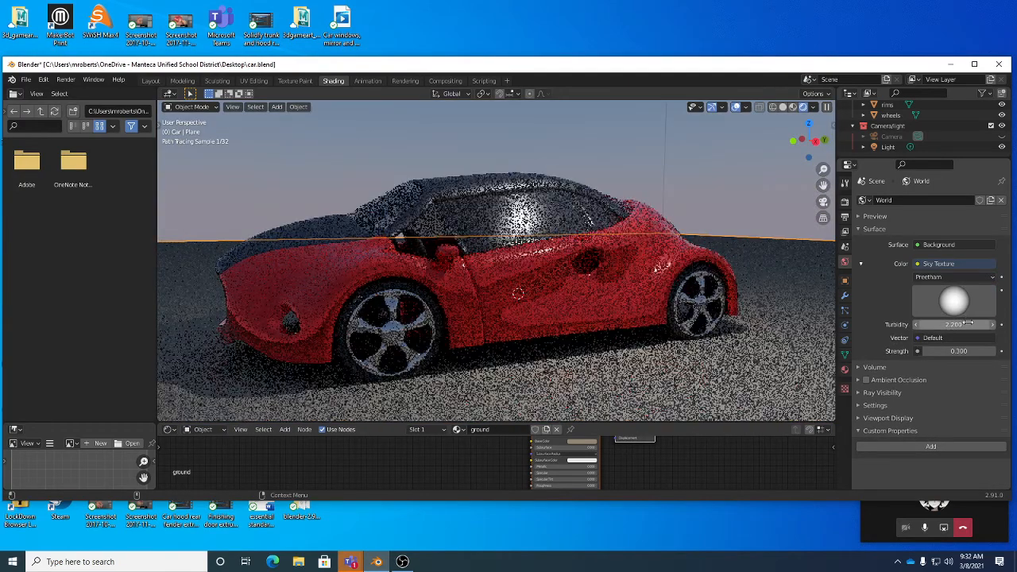
{"action": "left_click", "coordinate": [950, 268]}
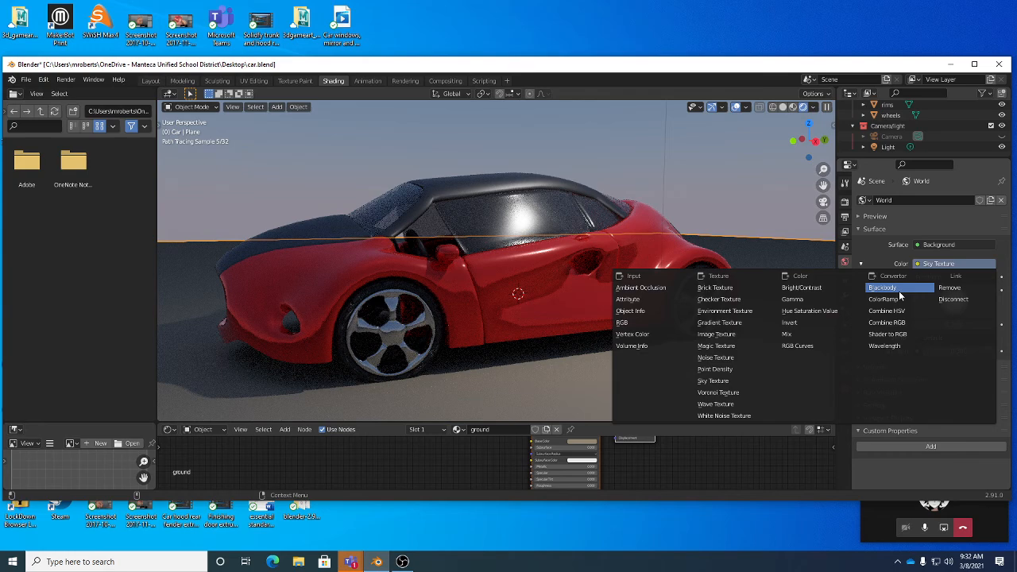
{"action": "key", "text": "ctrl+z"}
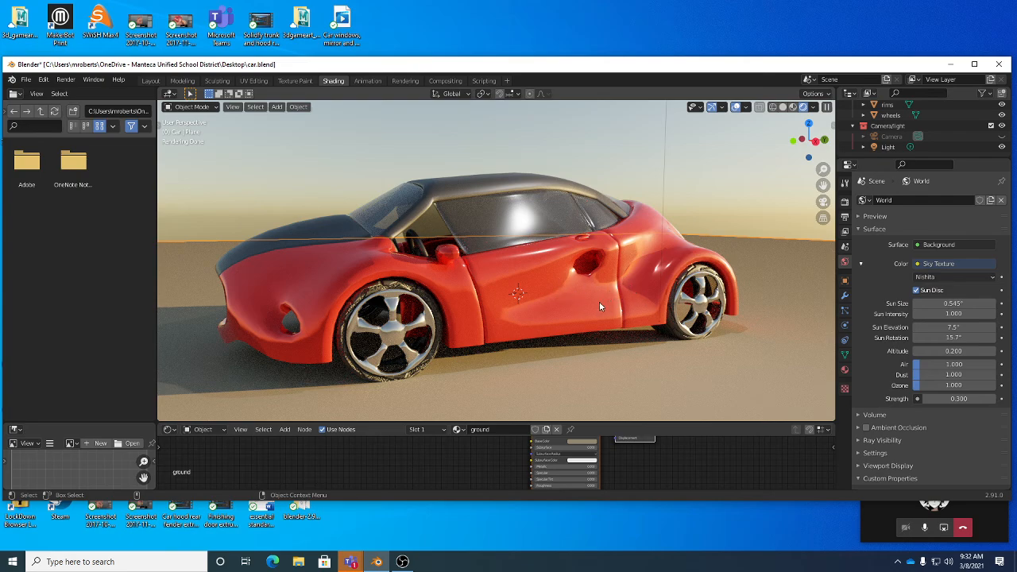
Step: Set the Nishita sky's sun elevation to 14.9° and its sun intensity to 2.200
{"action": "middle_click_drag", "start_coordinate": [599, 301], "coordinate": [611, 298]}
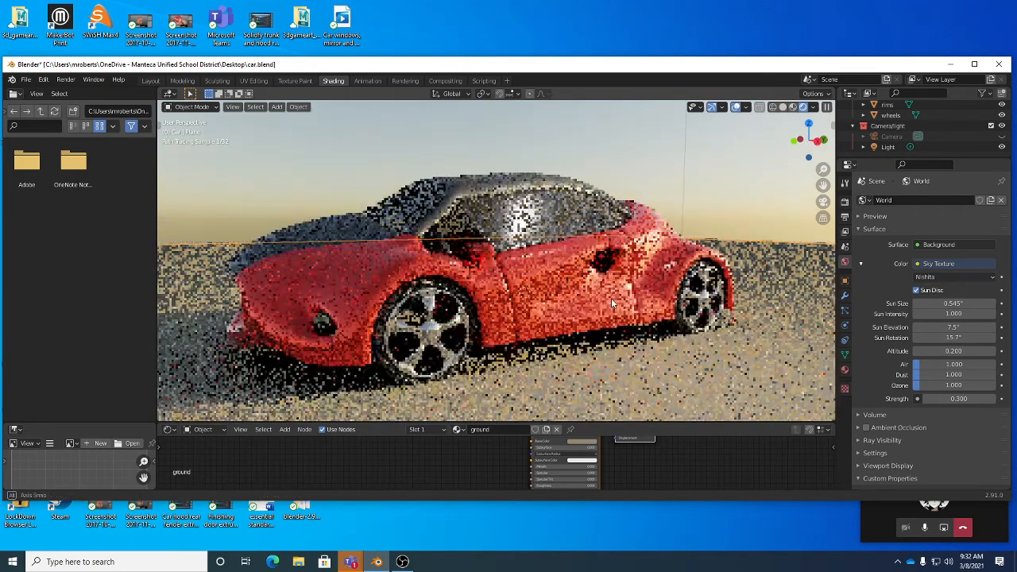
{"action": "left_click_drag", "start_coordinate": [954, 326], "coordinate": [979, 327]}
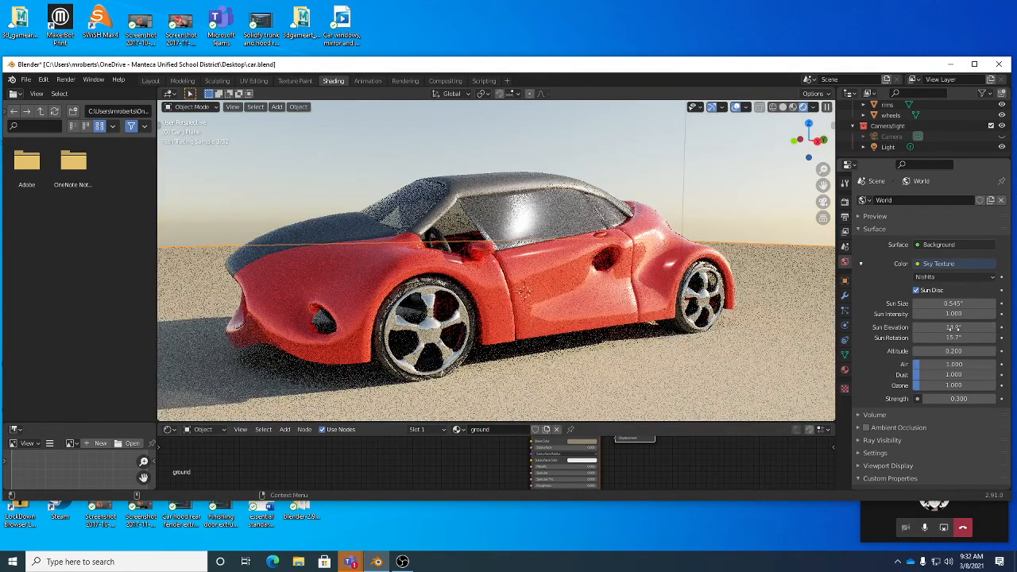
{"action": "mouse_move", "coordinate": [954, 313]}
{"action": "left_mouse_down"}
{"action": "mouse_move", "coordinate": [978, 314]}
{"action": "mouse_move", "coordinate": [954, 314]}
{"action": "left_mouse_up"}
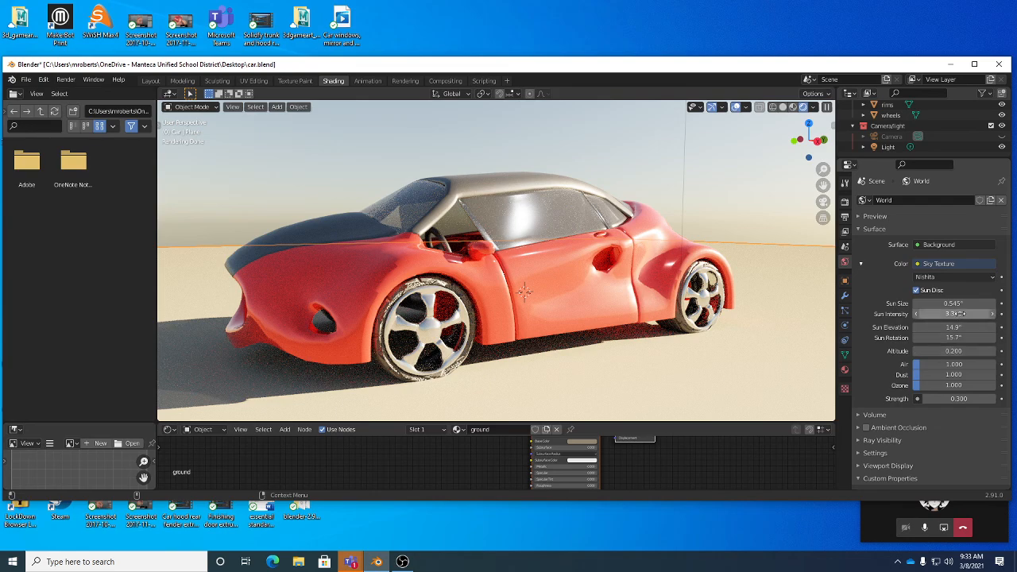
{"action": "mouse_move", "coordinate": [961, 314]}
{"action": "left_mouse_down"}
{"action": "mouse_move", "coordinate": [970, 314]}
{"action": "mouse_move", "coordinate": [958, 314]}
{"action": "left_mouse_up"}
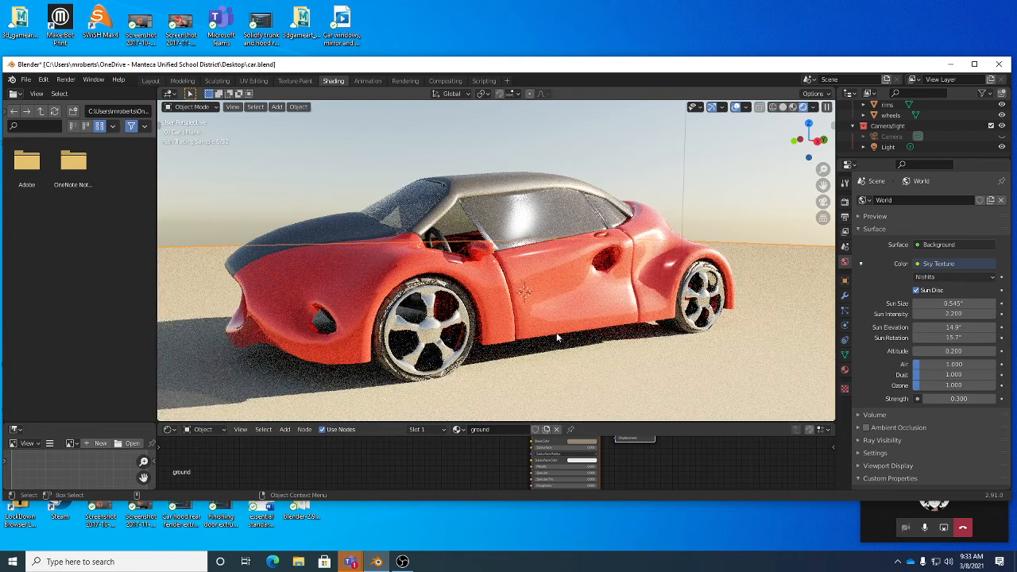
{"action": "middle_click_drag", "start_coordinate": [658, 251], "coordinate": [633, 286]}
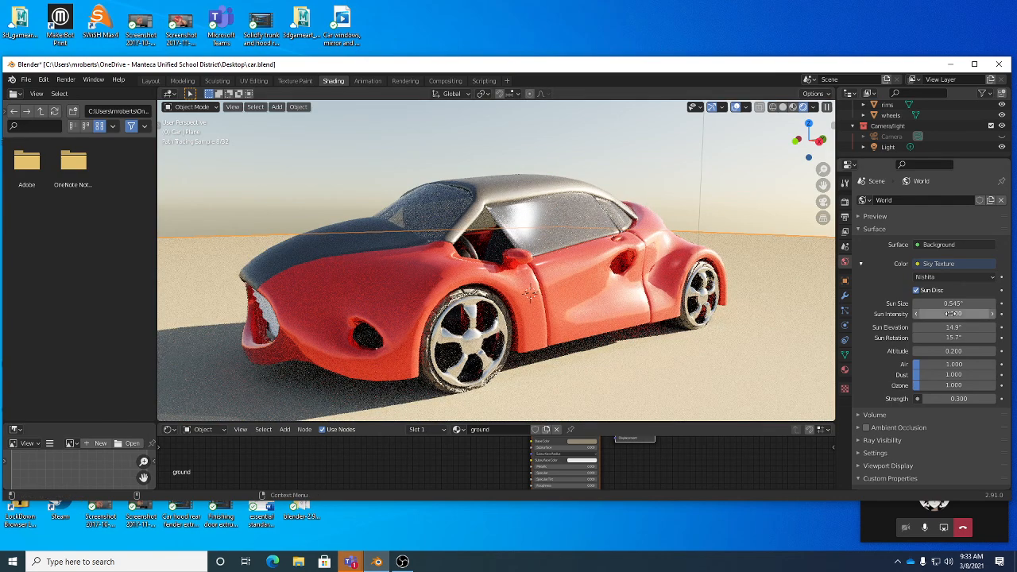
{"action": "left_click_drag", "start_coordinate": [951, 314], "coordinate": [961, 314]}
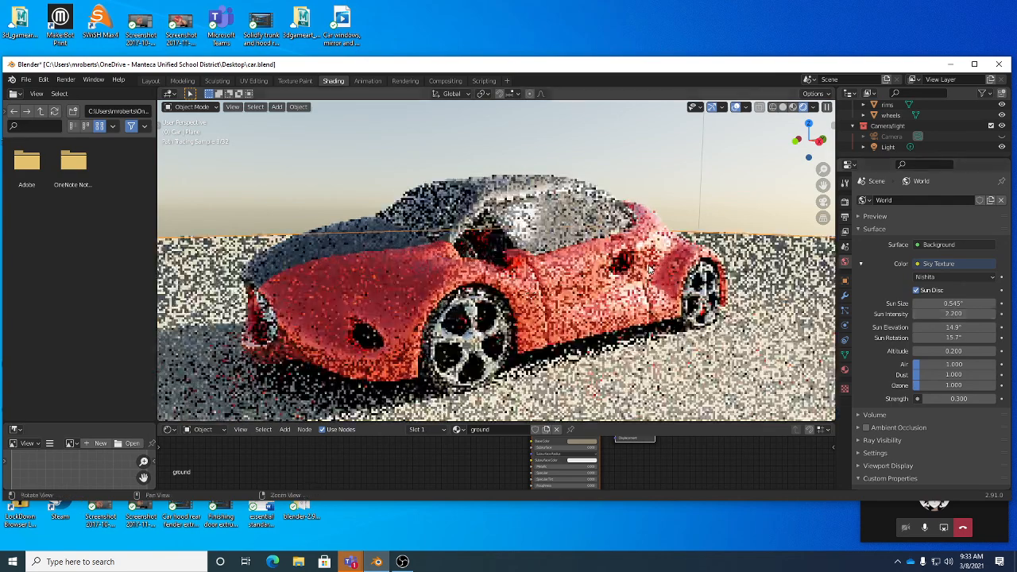
{"action": "middle_click_drag", "start_coordinate": [650, 270], "coordinate": [633, 262]}
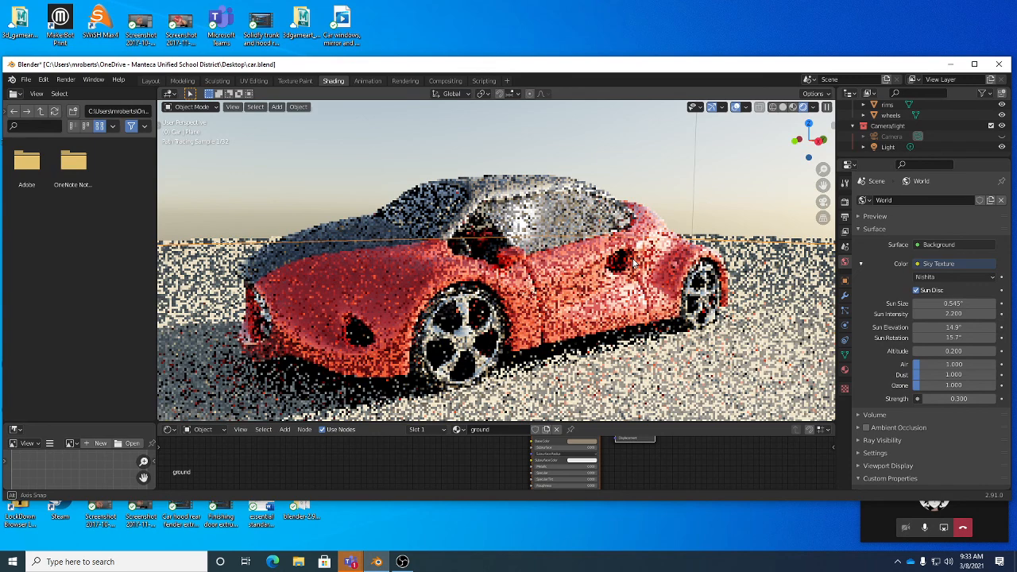